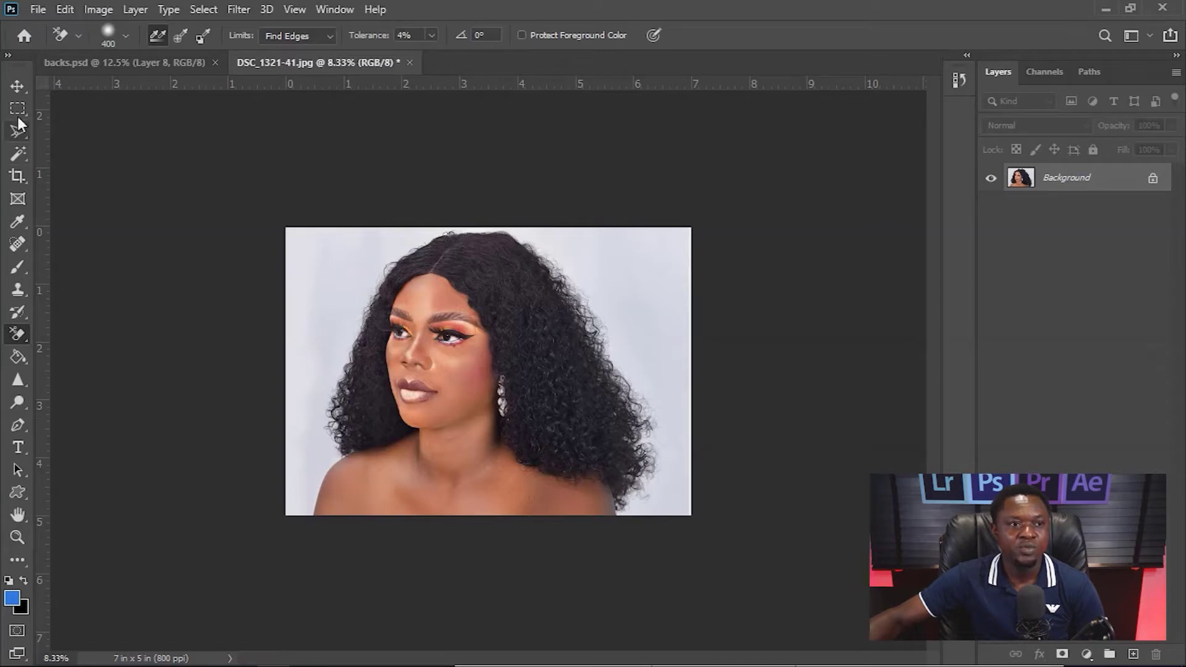
Step: Choose the Background Eraser Tool from the eraser tool flyout
click(17, 85)
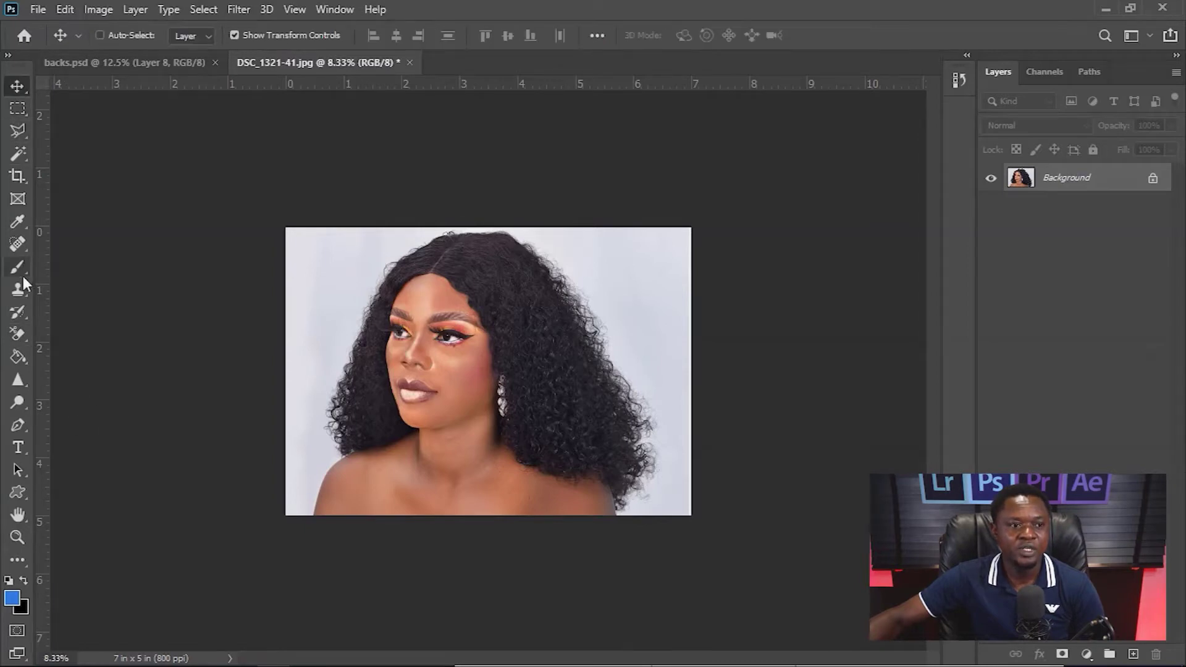
click(13, 337)
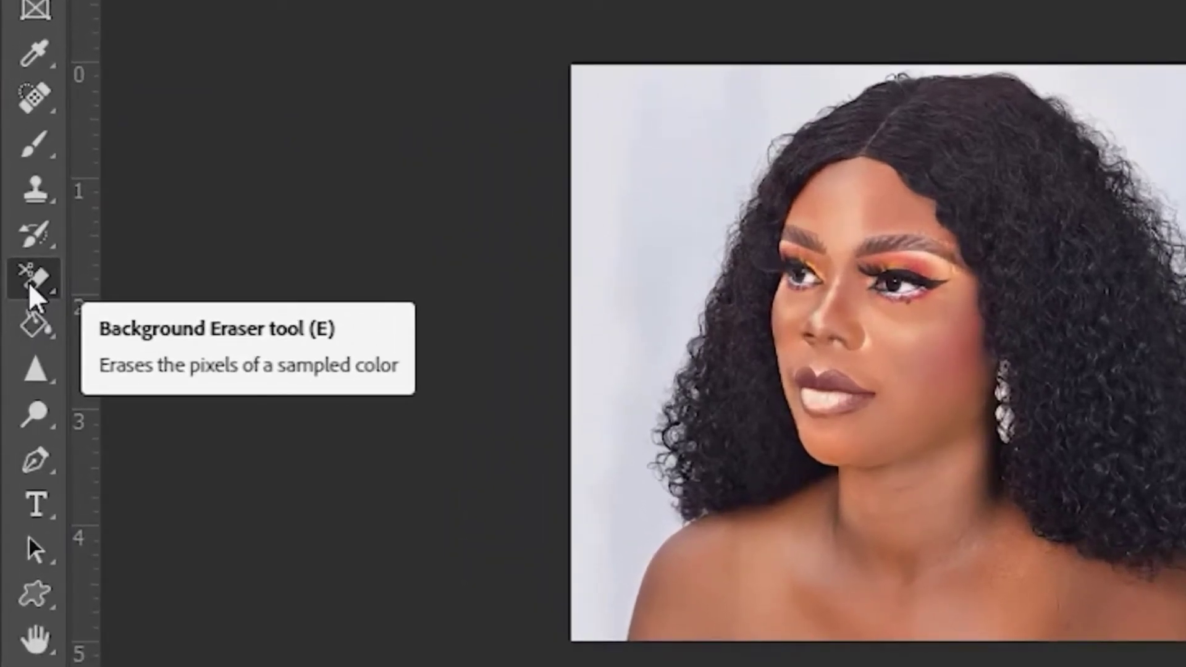
click(53, 298)
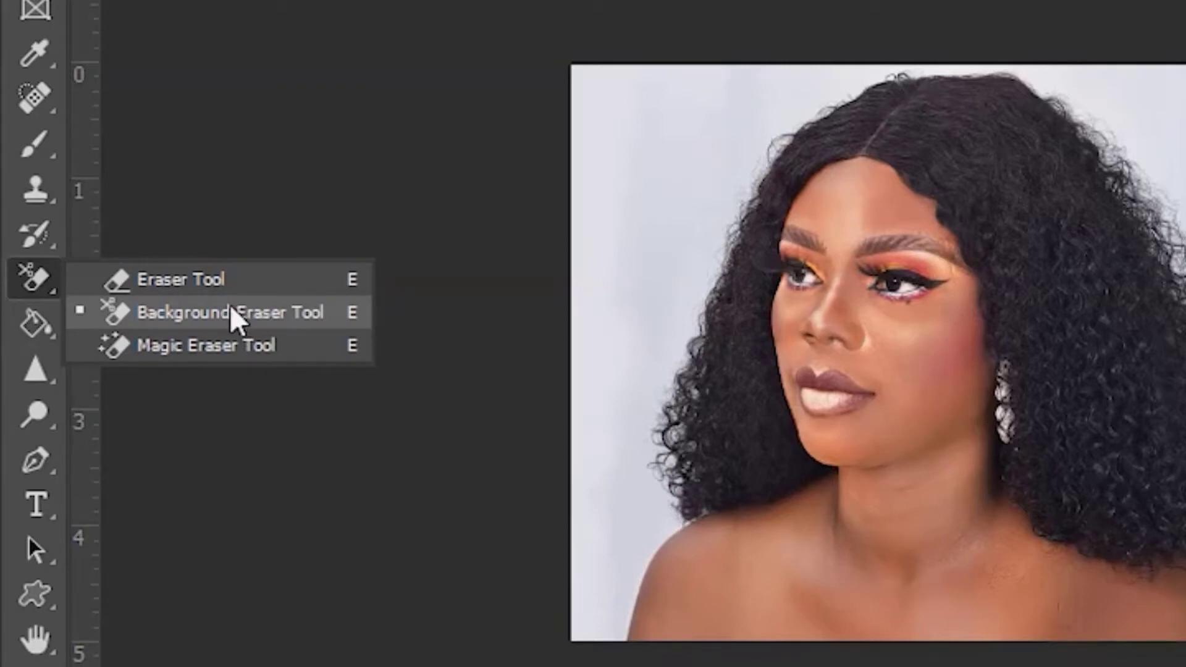
click(197, 324)
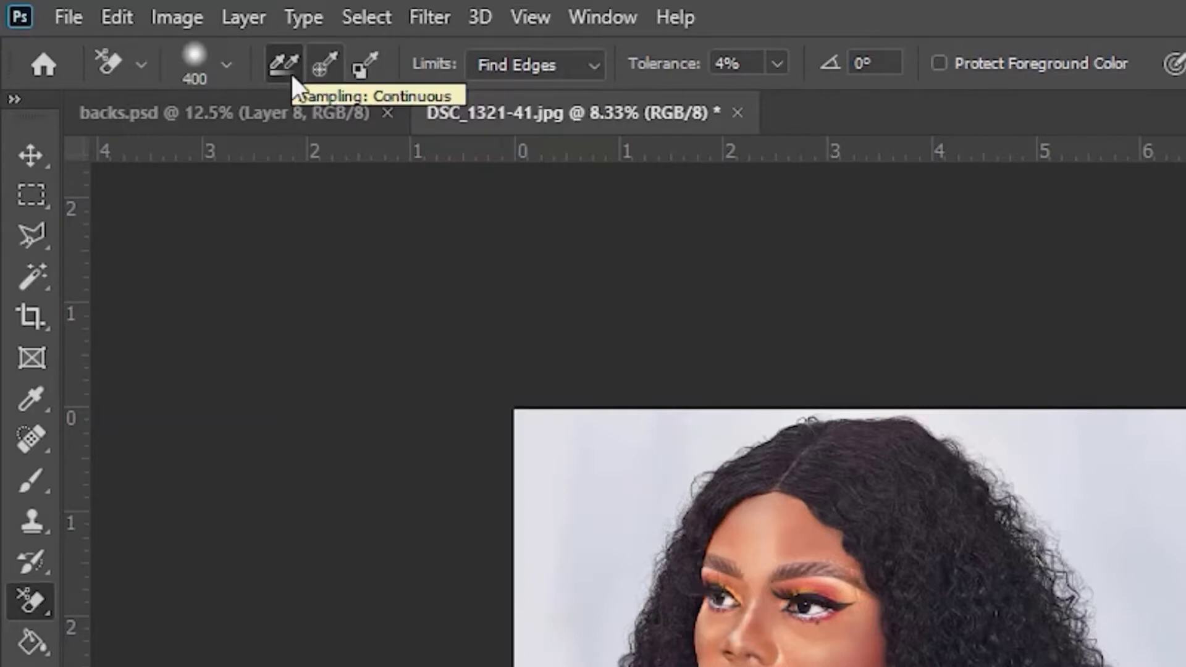
Step: Set the Background Eraser to Sampling: Once with Discontiguous limits
click(327, 69)
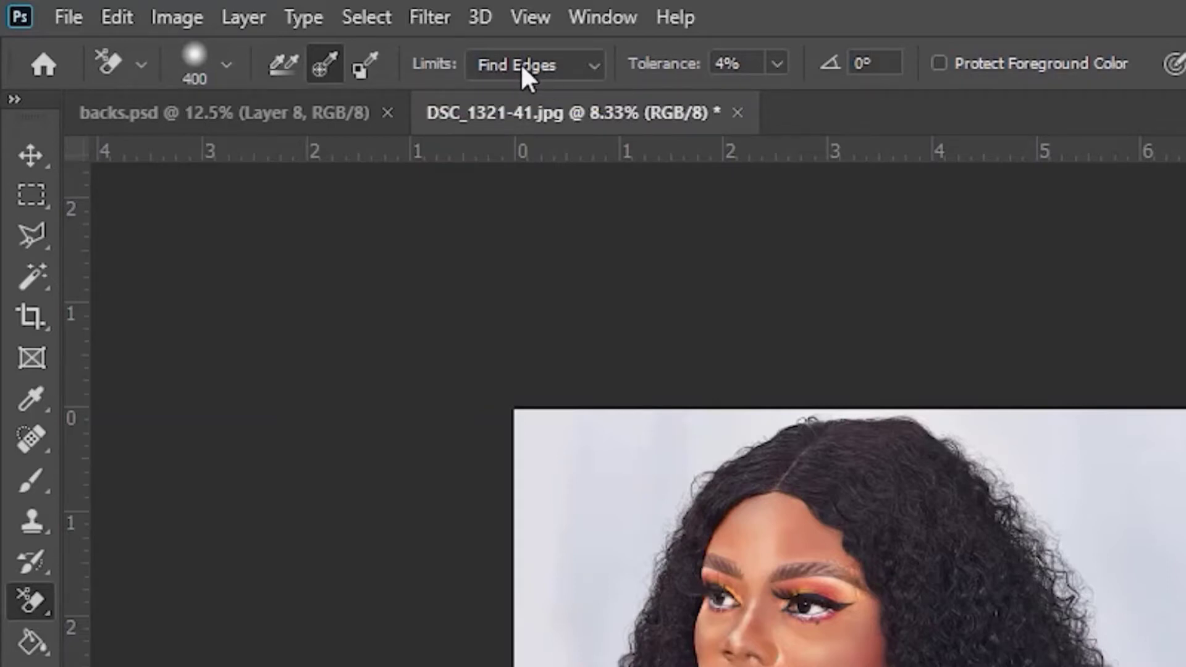
click(592, 62)
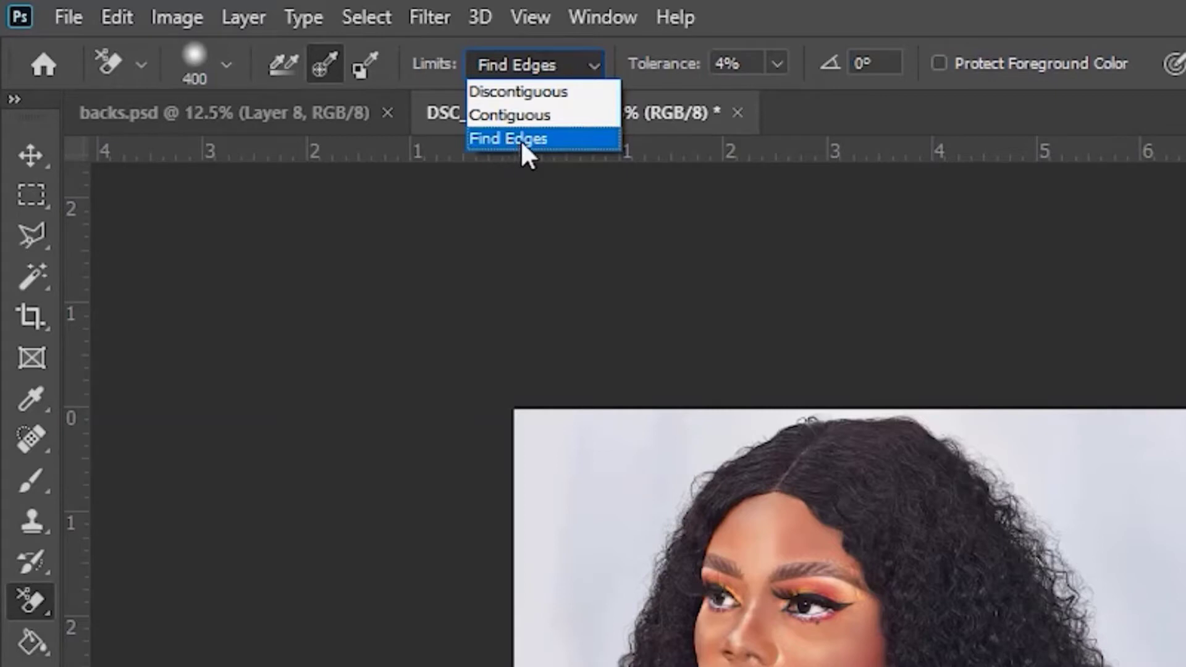
click(521, 97)
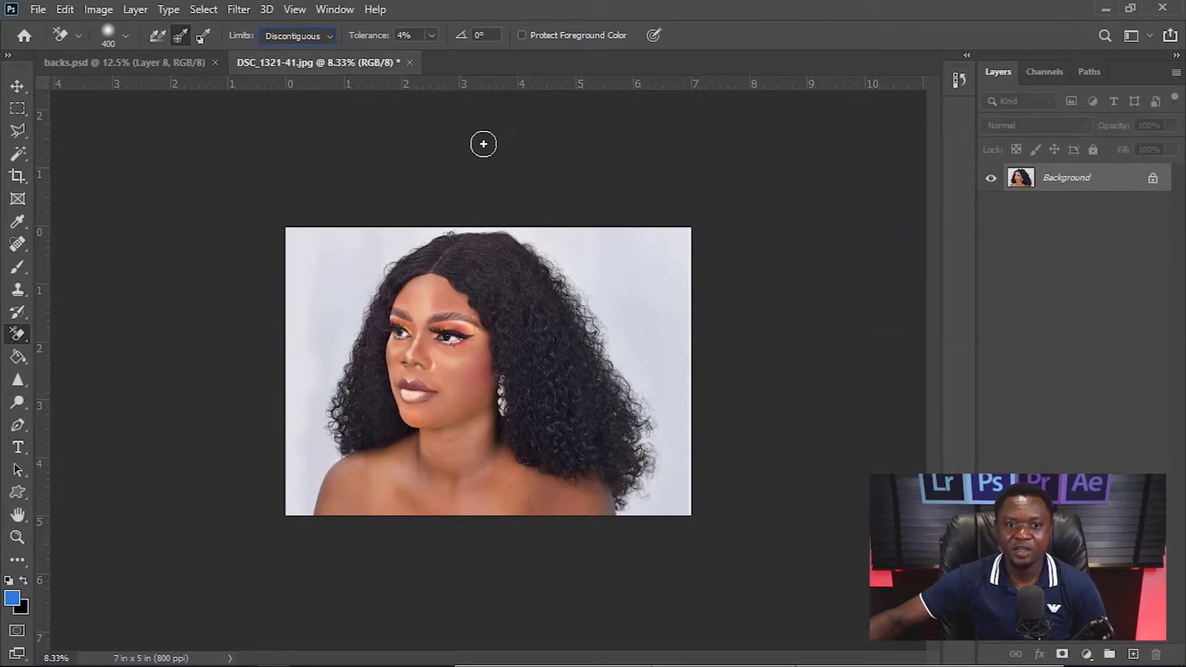
Step: Move the portrait into backs.psd as Layer 9, above the five colour layers
click(17, 85)
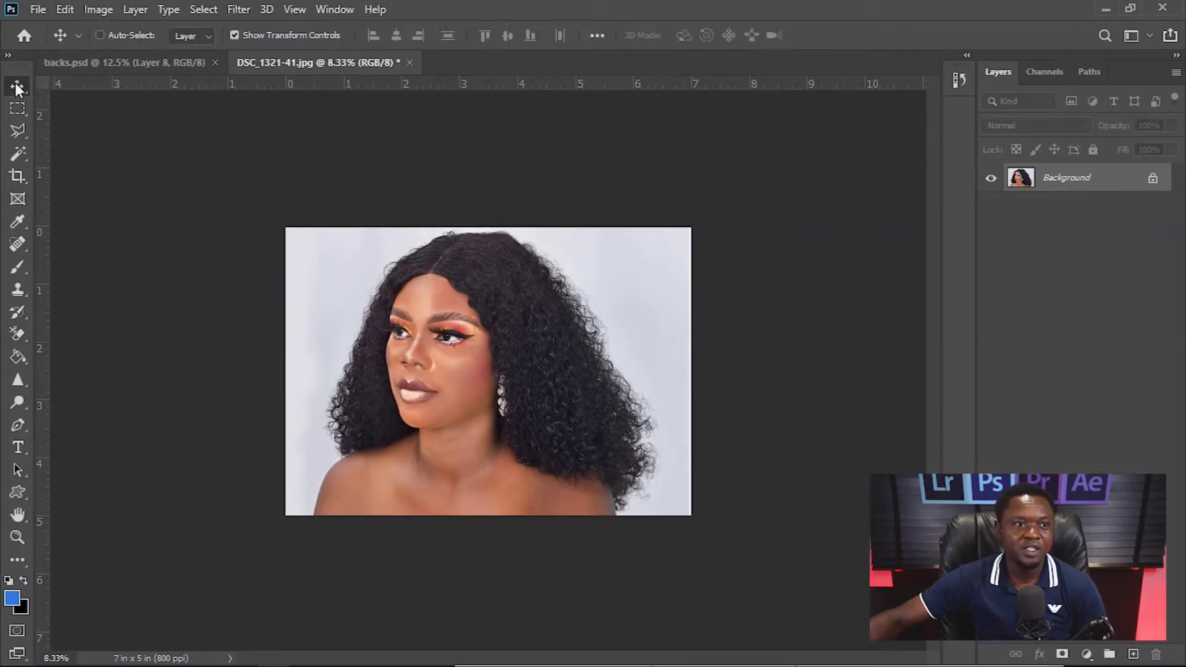
drag(122, 96, 482, 352)
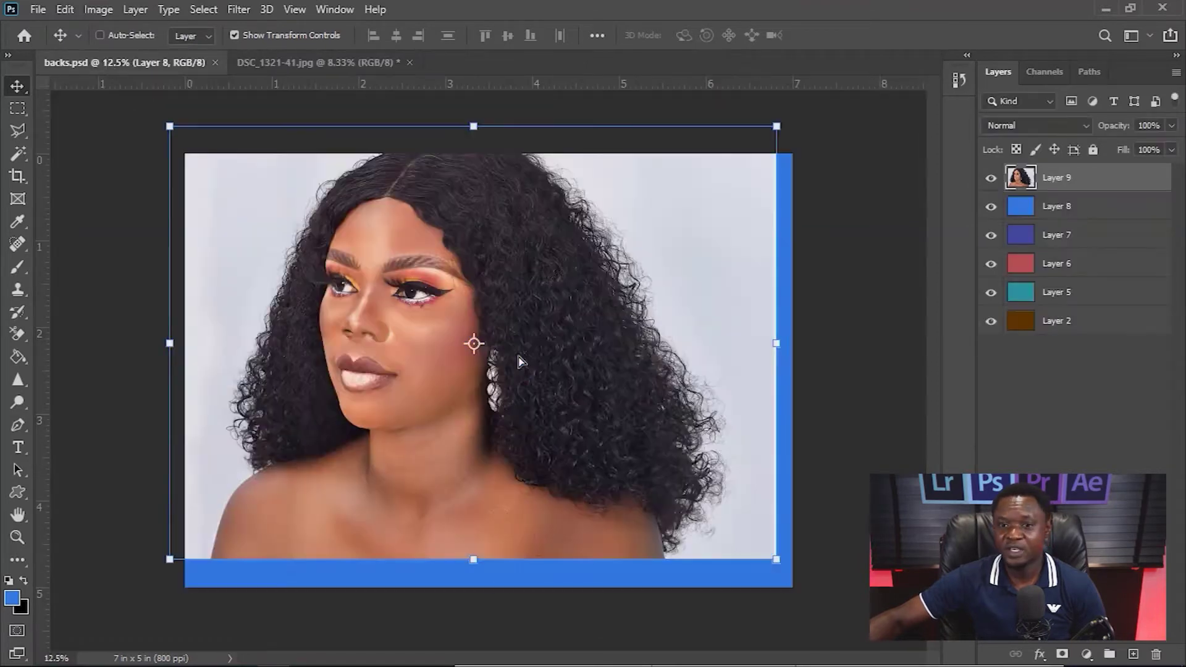
drag(455, 254, 479, 284)
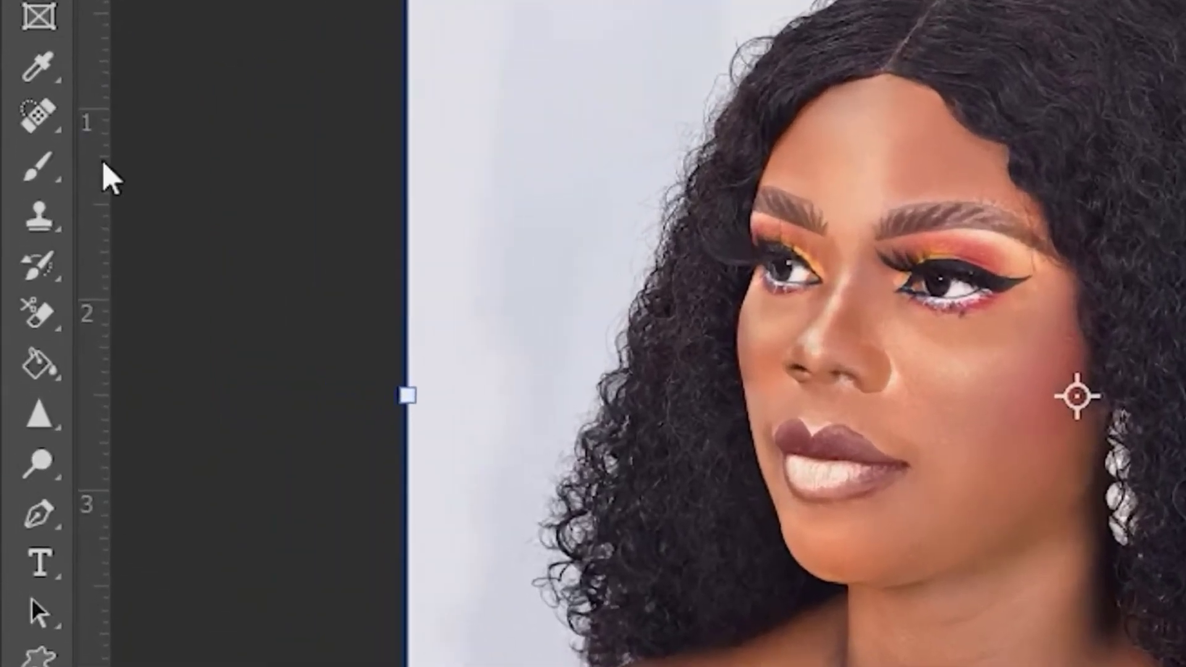
click(40, 312)
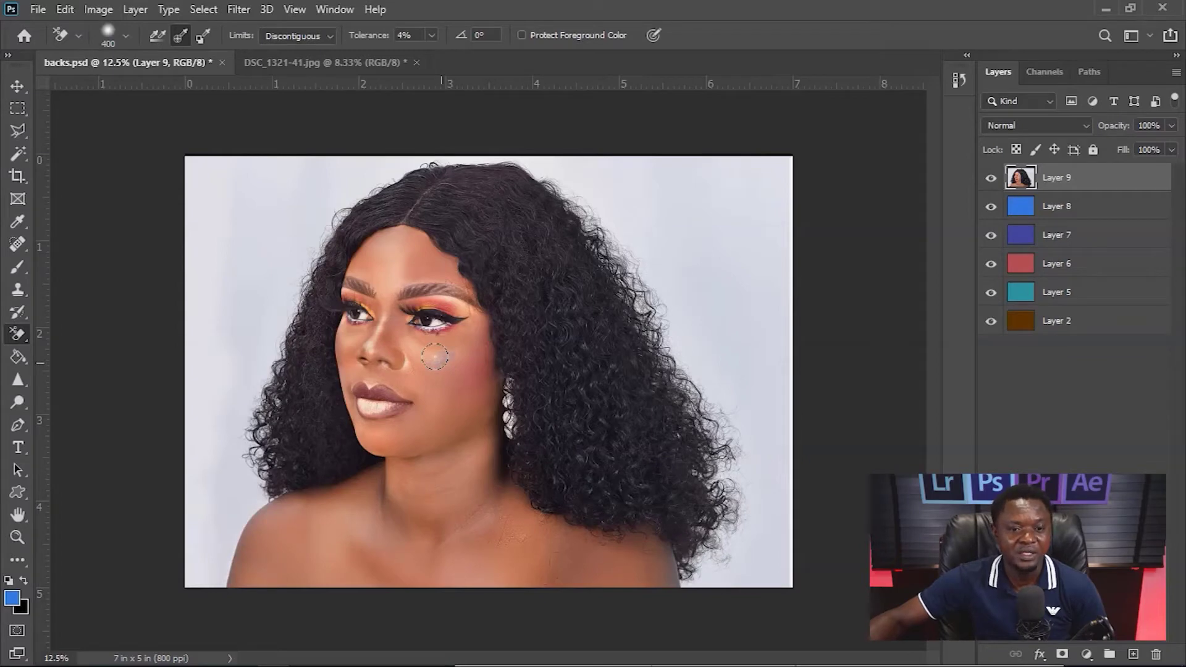
drag(435, 357, 415, 358)
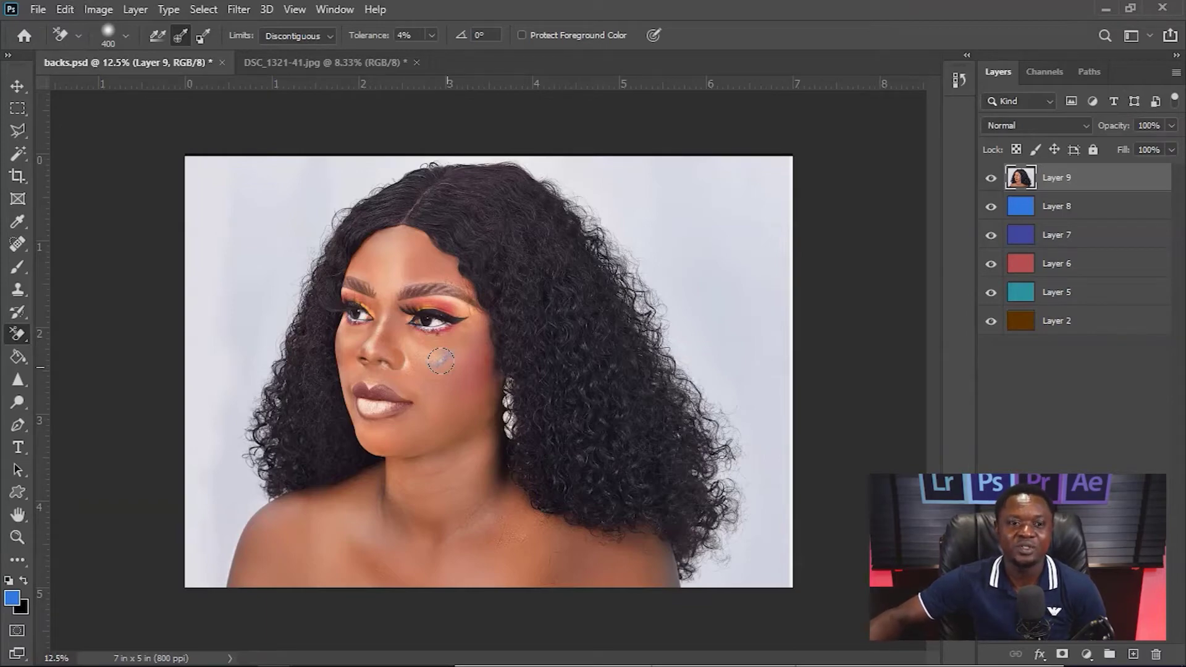
scroll(488, 389, up, 3)
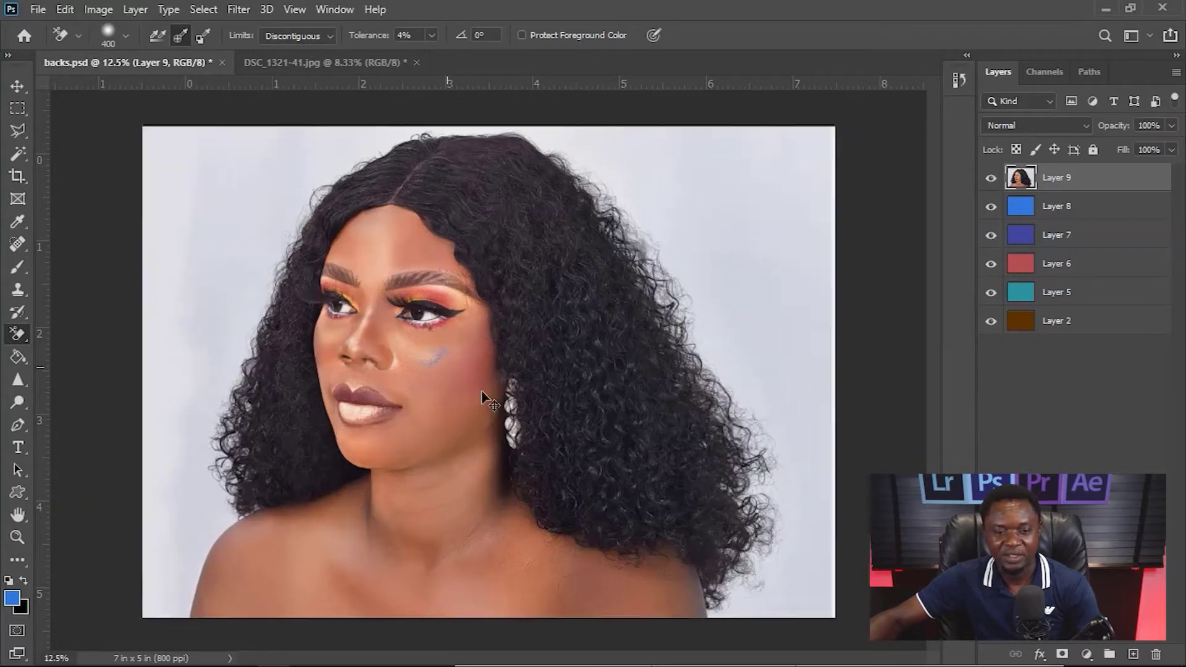
scroll(397, 357, up, 5)
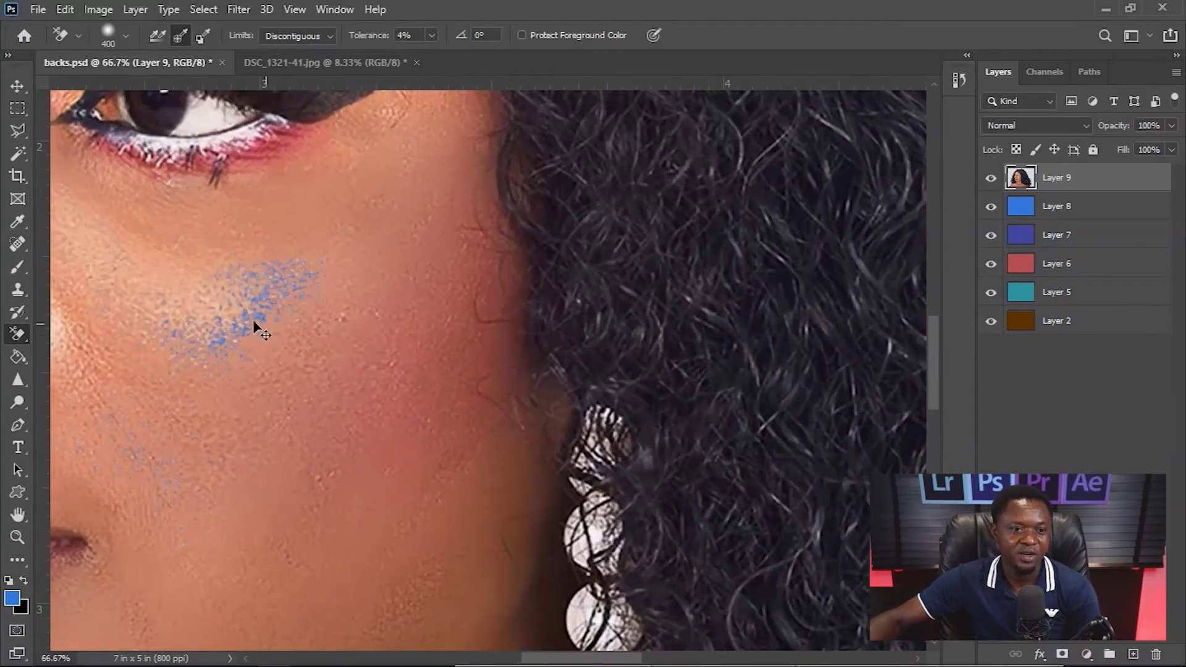
click(992, 210)
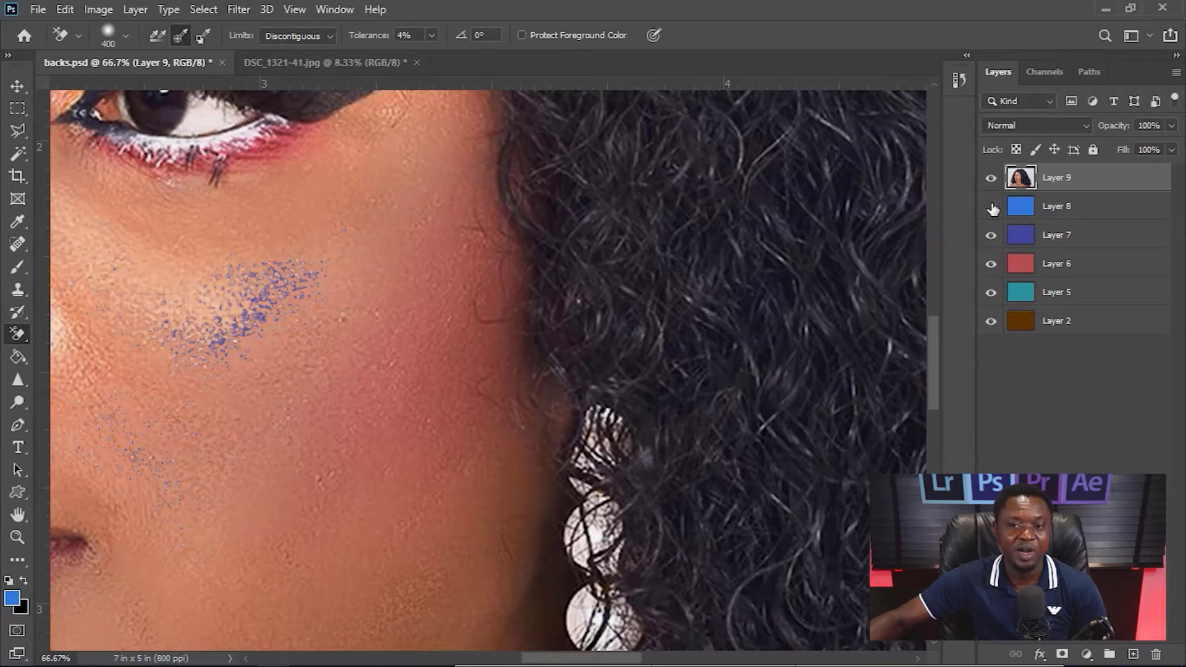
click(990, 234)
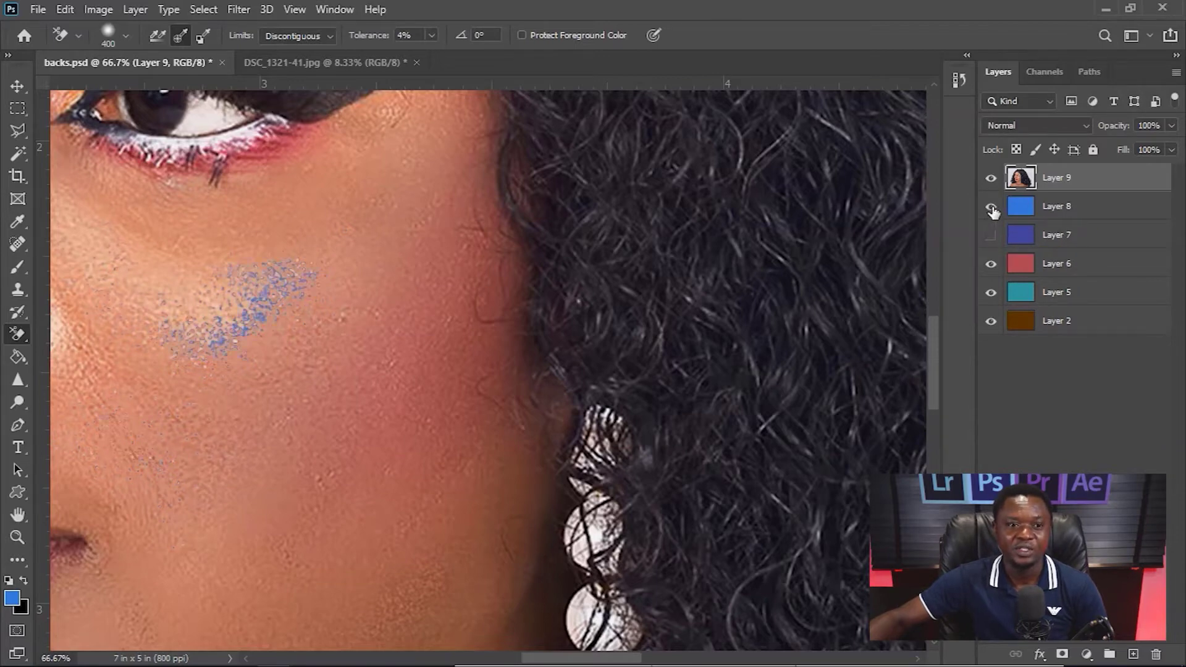
key(ctrl+minus)
key(ctrl+minus)
key(ctrl+minus)
key(ctrl+minus)
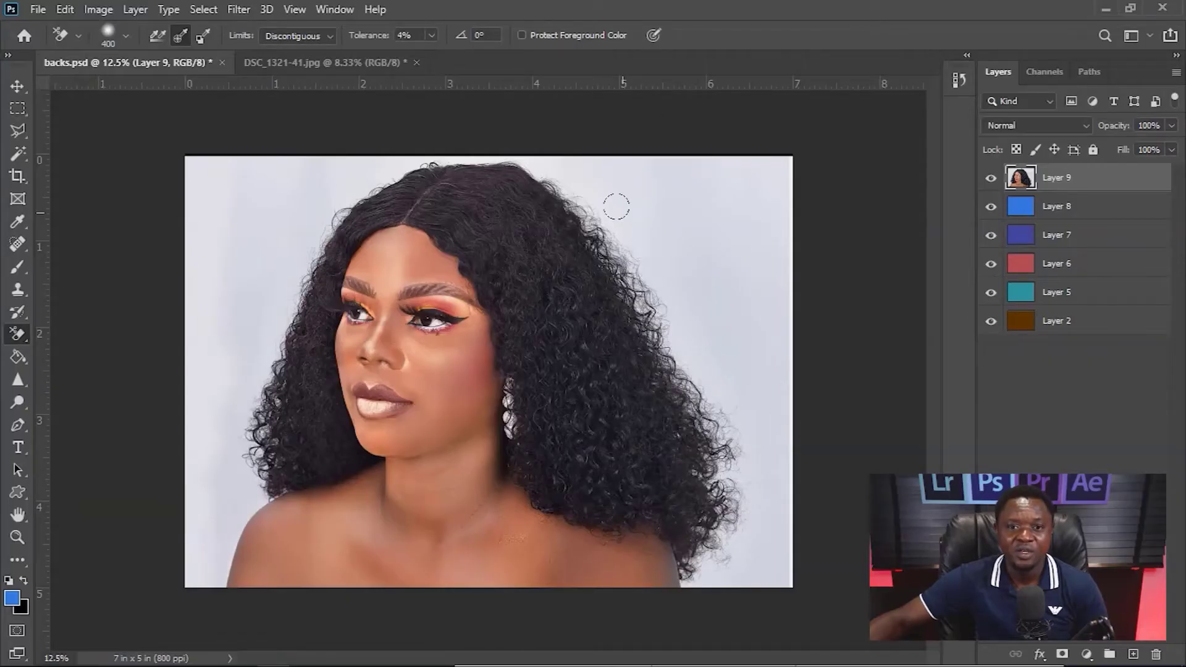
mouse_move(616, 207)
mouse_down()
mouse_move(637, 220)
mouse_move(605, 222)
mouse_move(660, 181)
mouse_move(510, 216)
mouse_move(599, 199)
mouse_move(535, 214)
mouse_move(680, 243)
mouse_move(649, 184)
mouse_move(586, 194)
mouse_up()
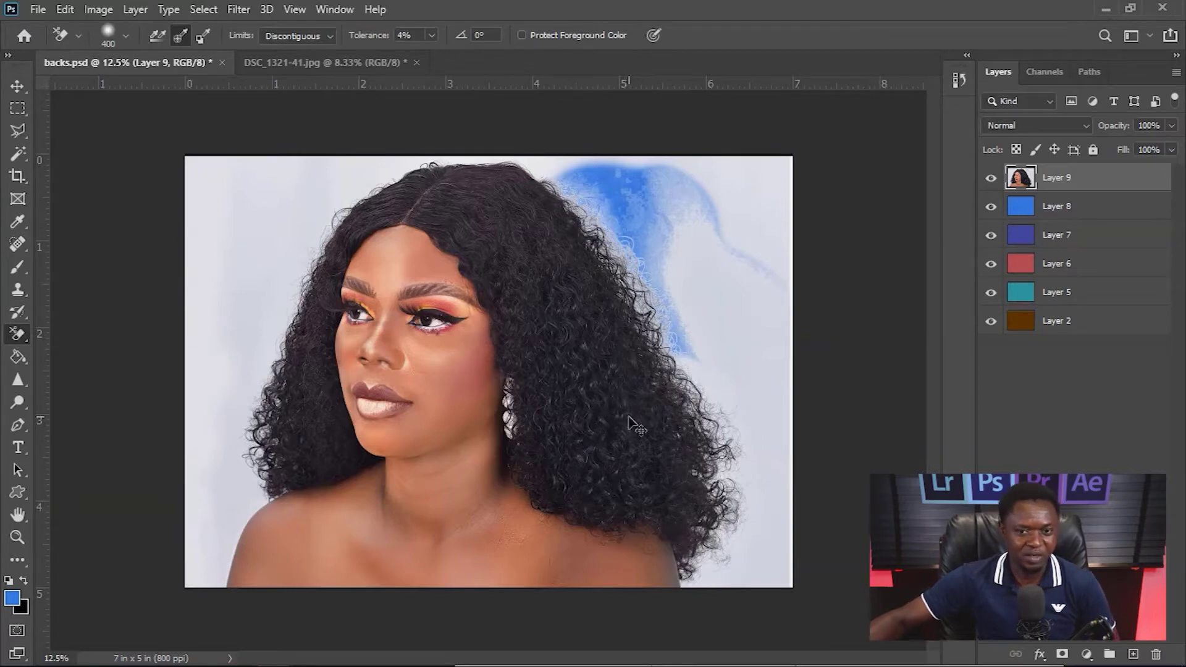
key(ctrl+z)
drag(593, 416, 579, 389)
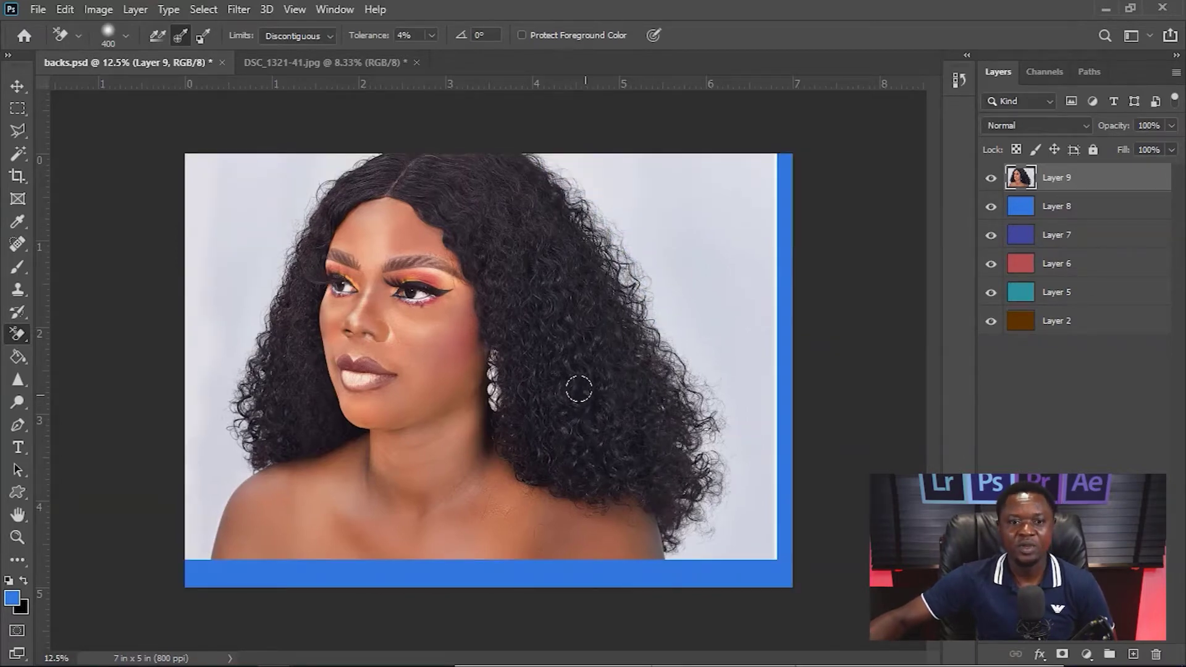
key(v)
mouse_move(419, 315)
mouse_down()
mouse_move(430, 332)
mouse_move(450, 330)
mouse_move(435, 349)
mouse_up()
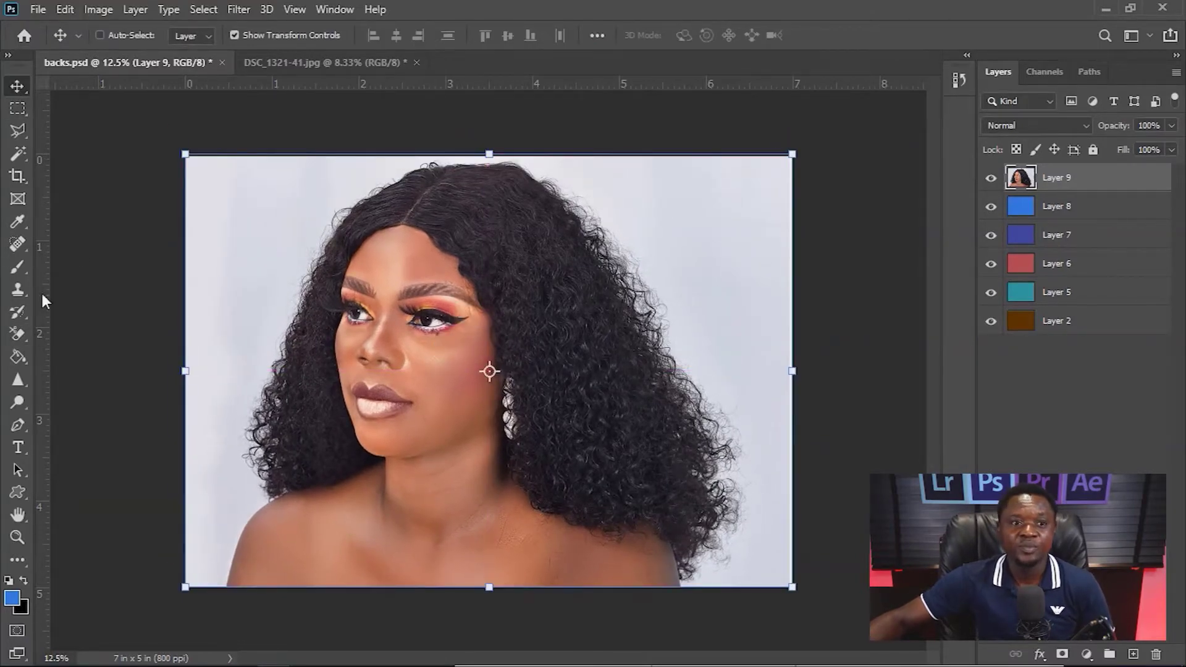
Step: Set the Background Eraser to Sampling: Once and zoom in on the top of the hair
click(18, 336)
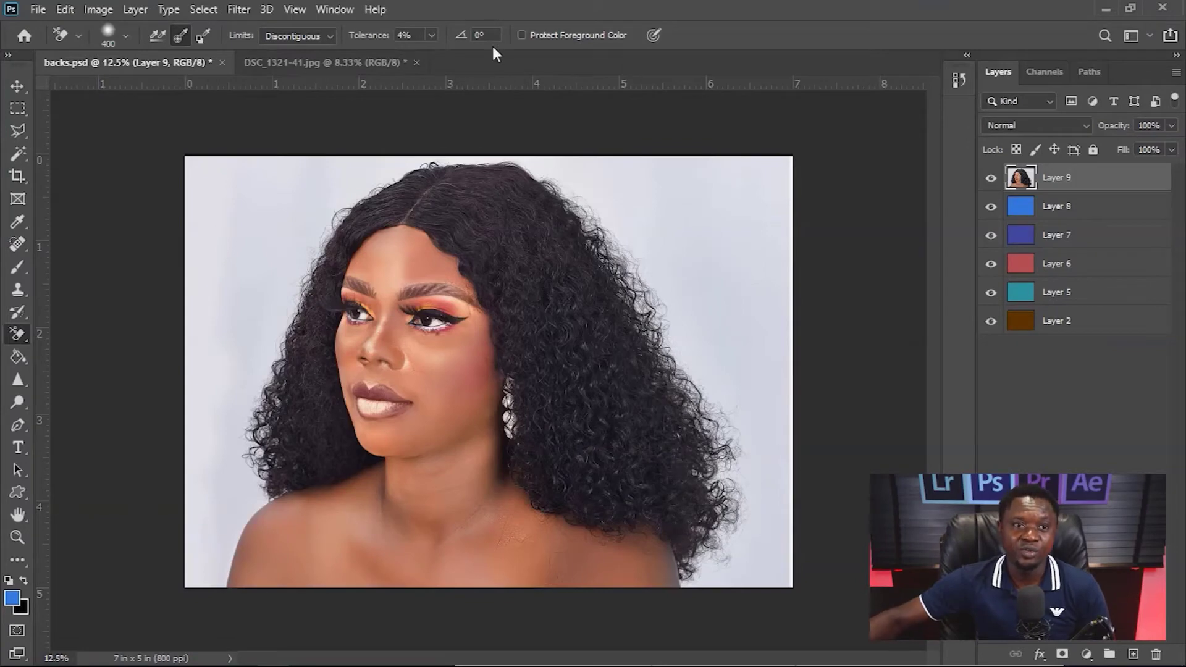
click(179, 36)
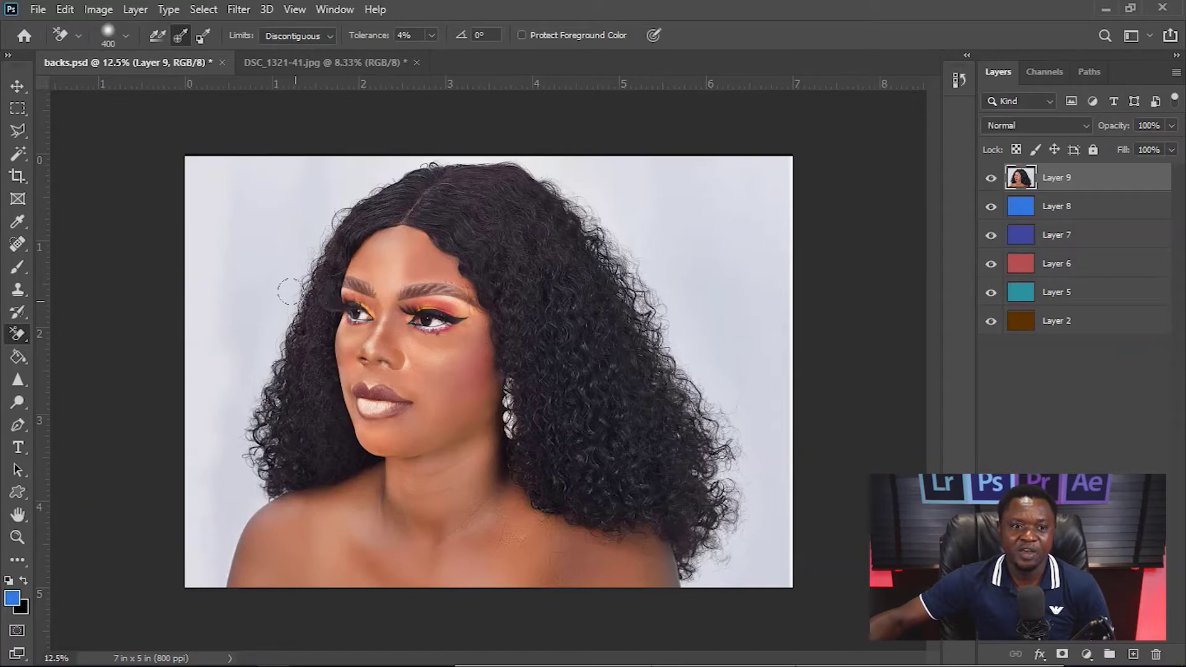
scroll(312, 265, up, 2)
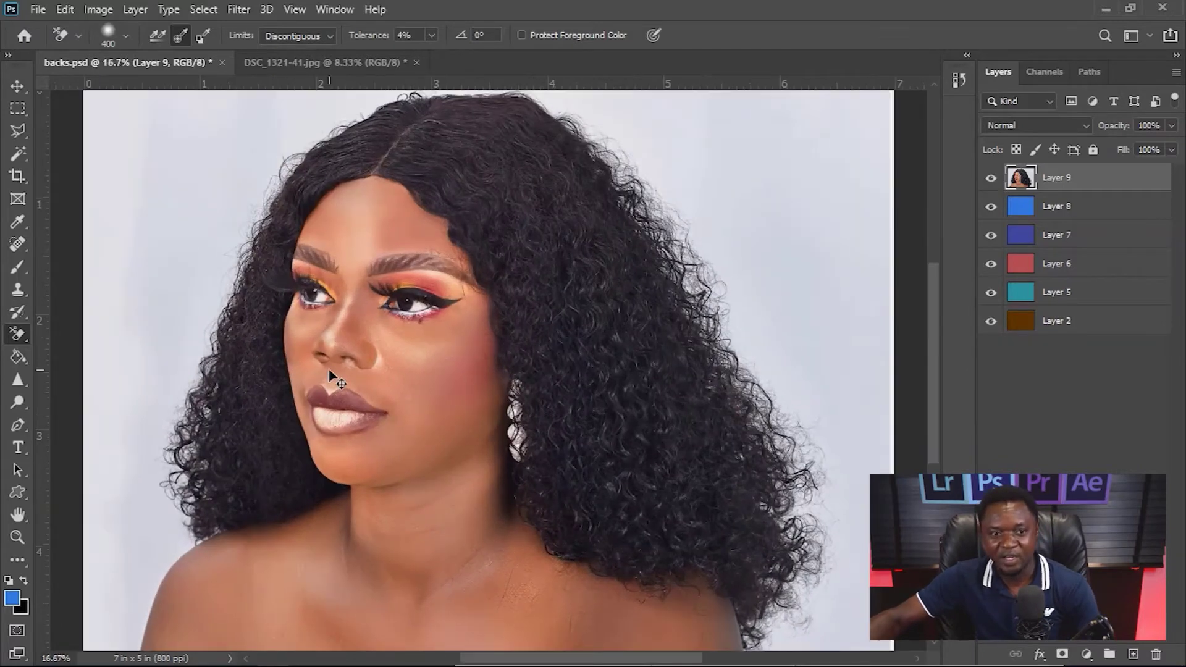
drag(253, 318, 632, 374)
scroll(632, 374, up, 1)
drag(543, 265, 532, 536)
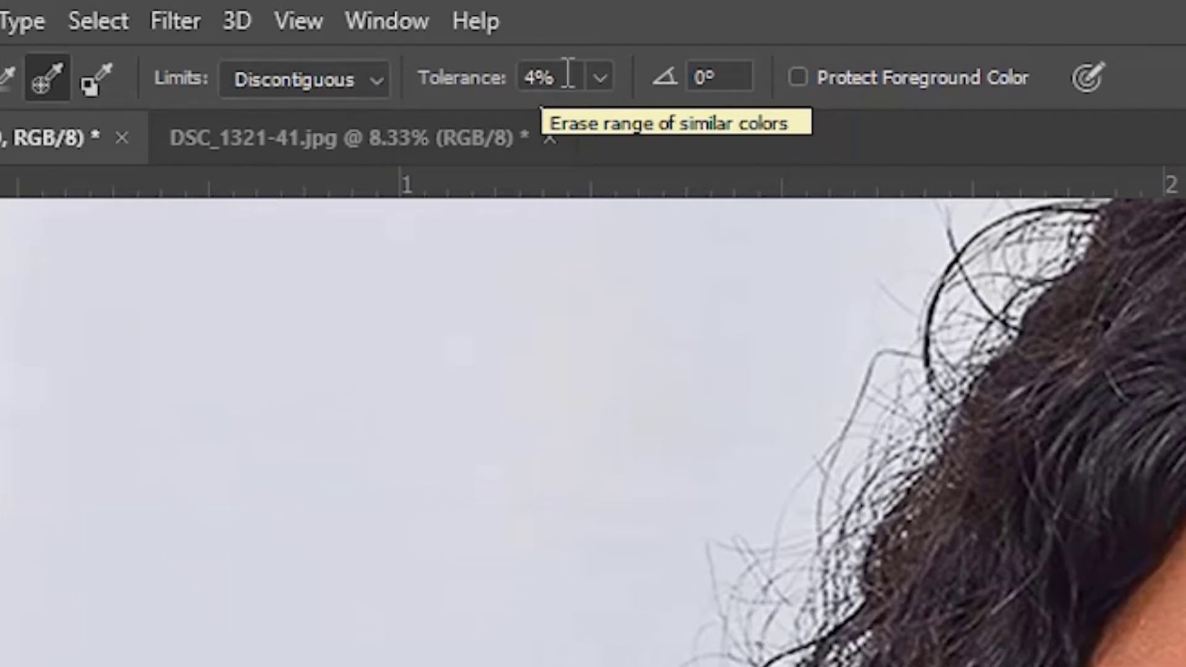
Step: Change eraser tolerance to 10% and erase a test patch of grey backdrop near the hair
drag(566, 74, 513, 74)
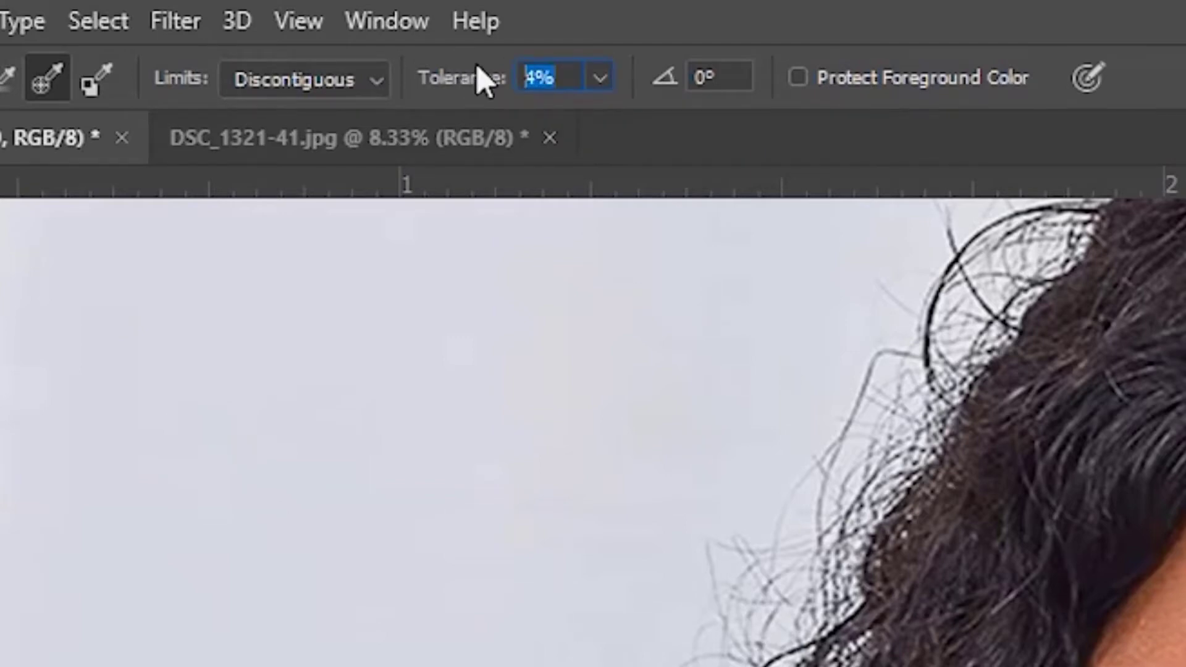
text(20-)
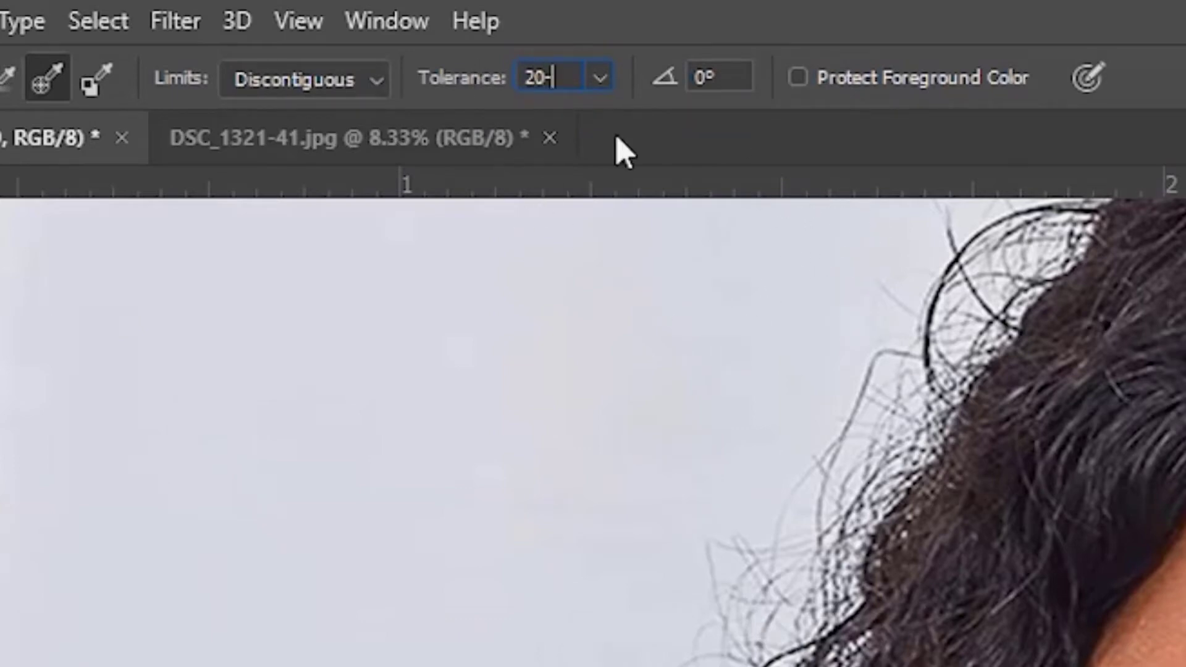
drag(577, 76, 509, 77)
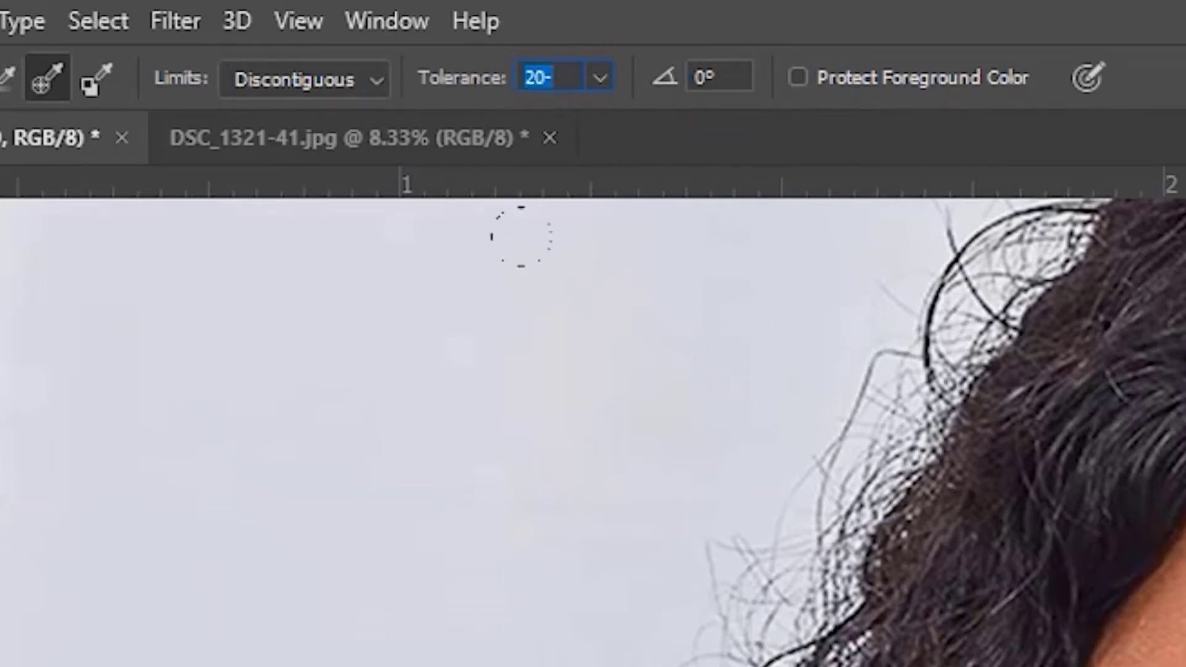
text(10)
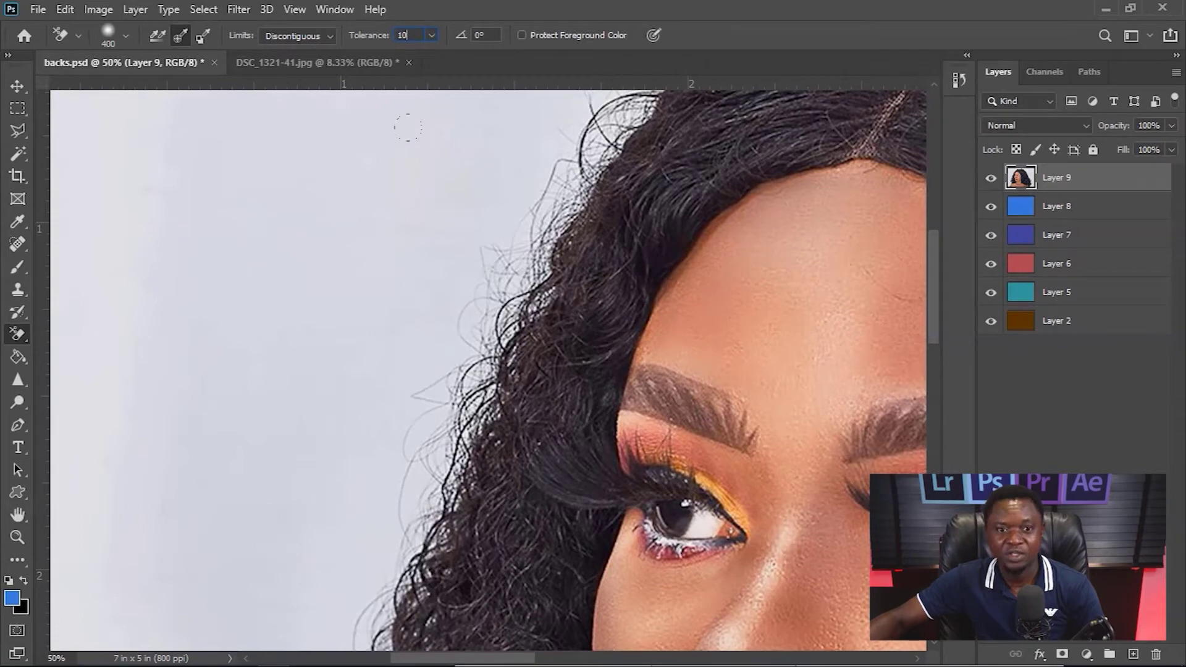
drag(407, 128, 416, 136)
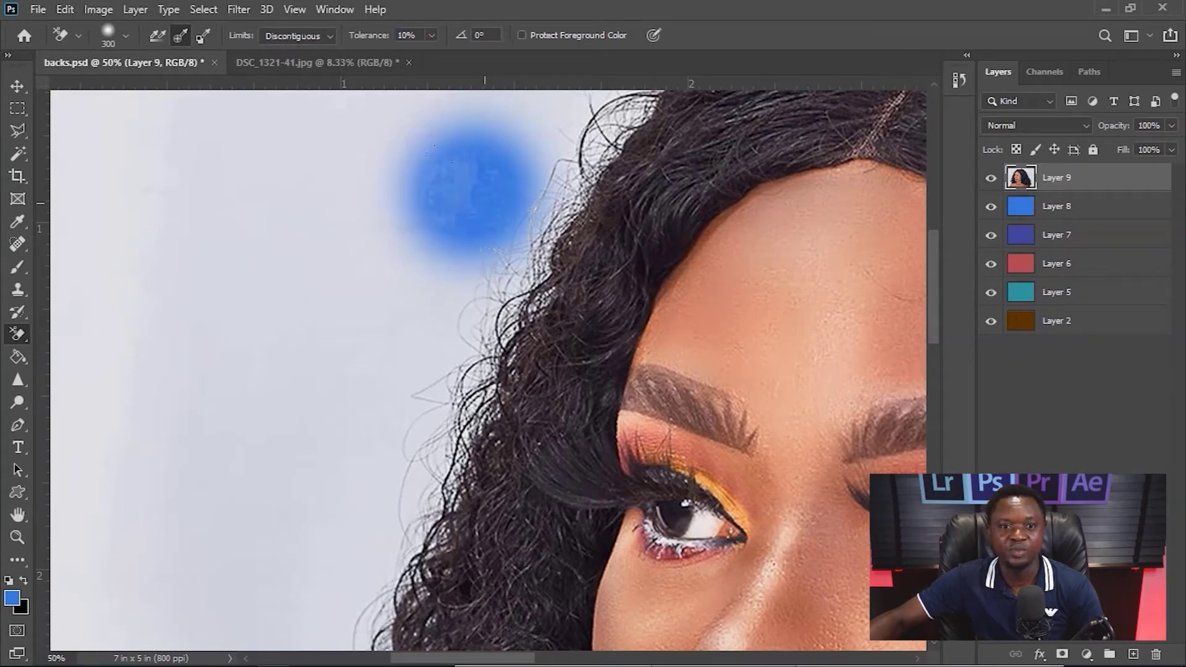
Step: Undo the test erase, then erase grey backdrop along the upper left hair edge
key(ctrl+z)
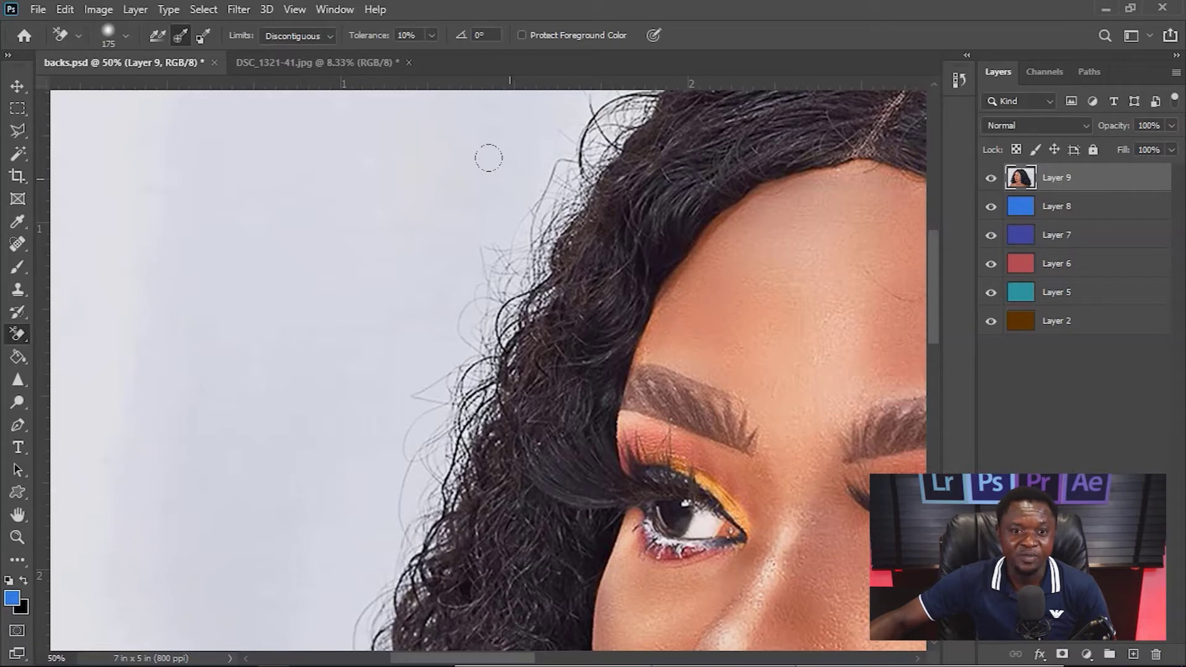
mouse_move(488, 158)
mouse_down()
mouse_move(527, 212)
mouse_move(549, 198)
mouse_move(569, 147)
mouse_move(549, 148)
mouse_move(522, 200)
mouse_move(508, 264)
mouse_move(554, 147)
mouse_move(462, 232)
mouse_move(453, 267)
mouse_move(493, 260)
mouse_move(529, 202)
mouse_move(502, 286)
mouse_move(461, 297)
mouse_move(497, 301)
mouse_move(509, 189)
mouse_up()
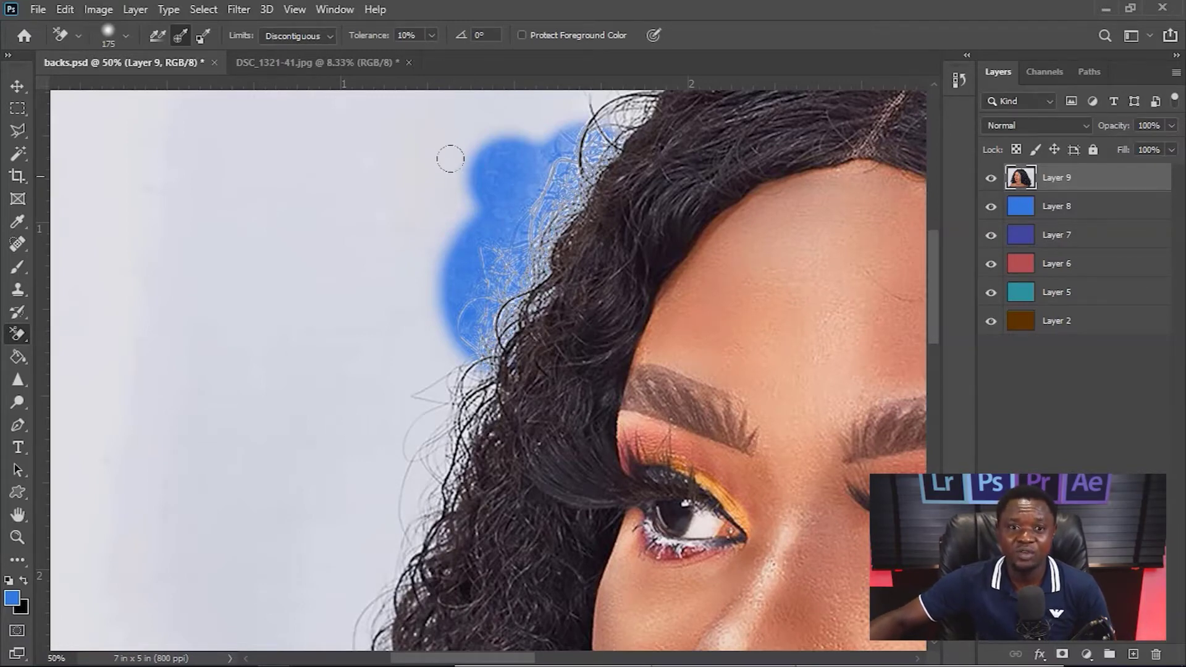
Step: Enter 20 in the Background Eraser's Tolerance field
click(432, 35)
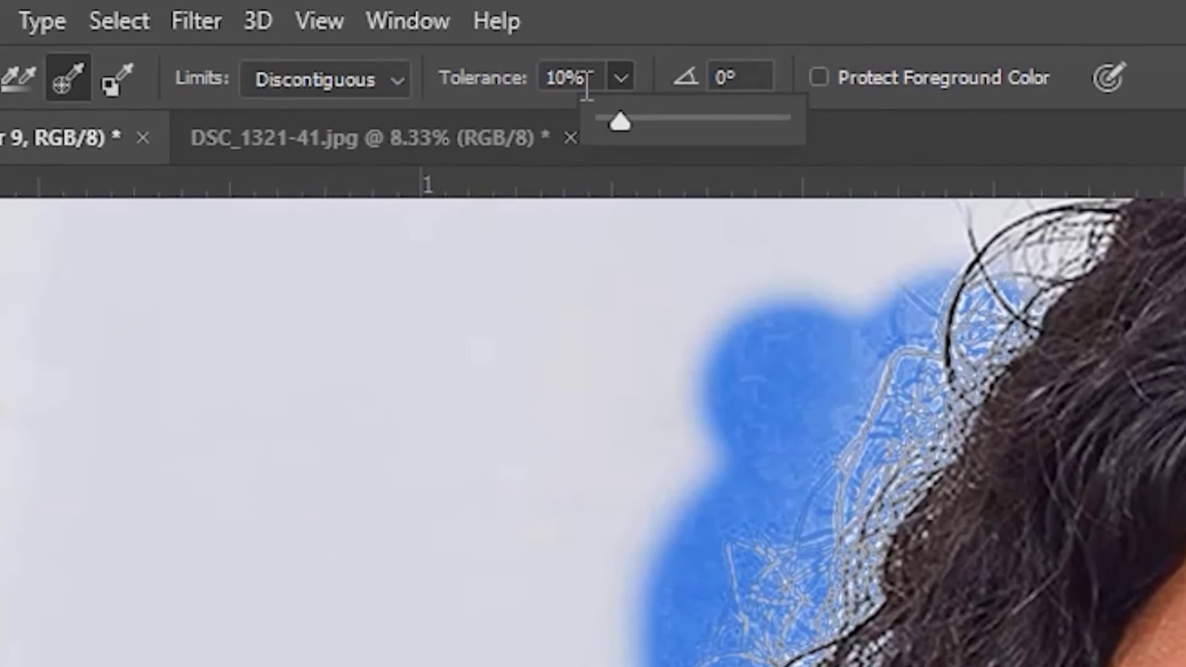
double_click(586, 85)
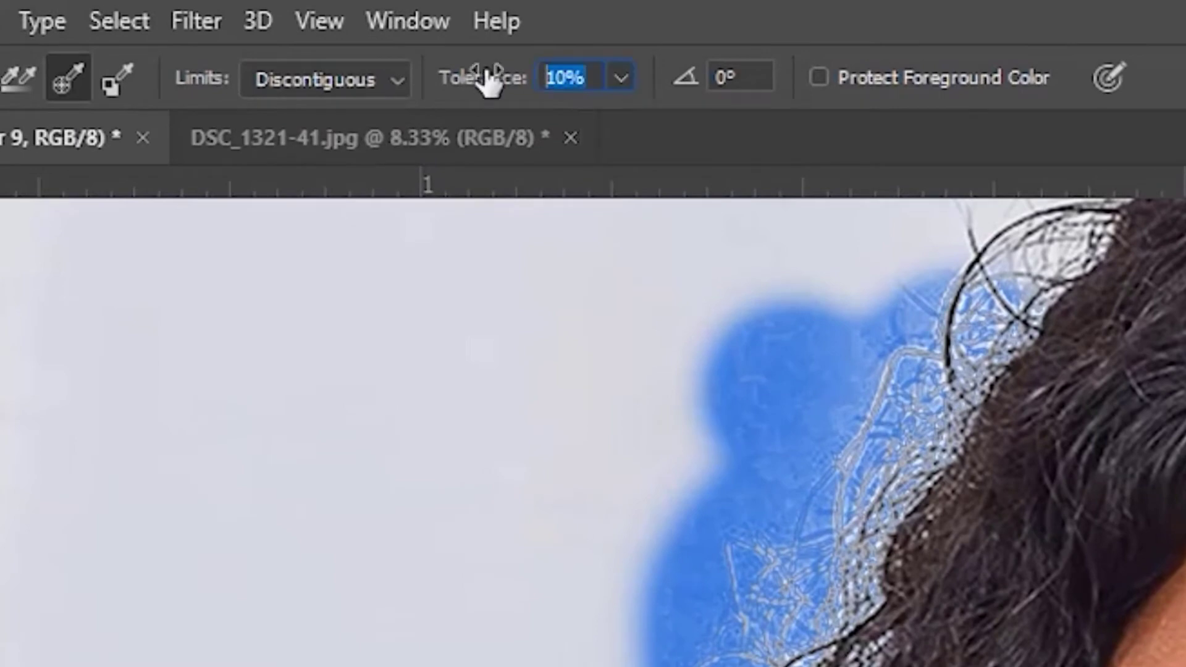
text(20)
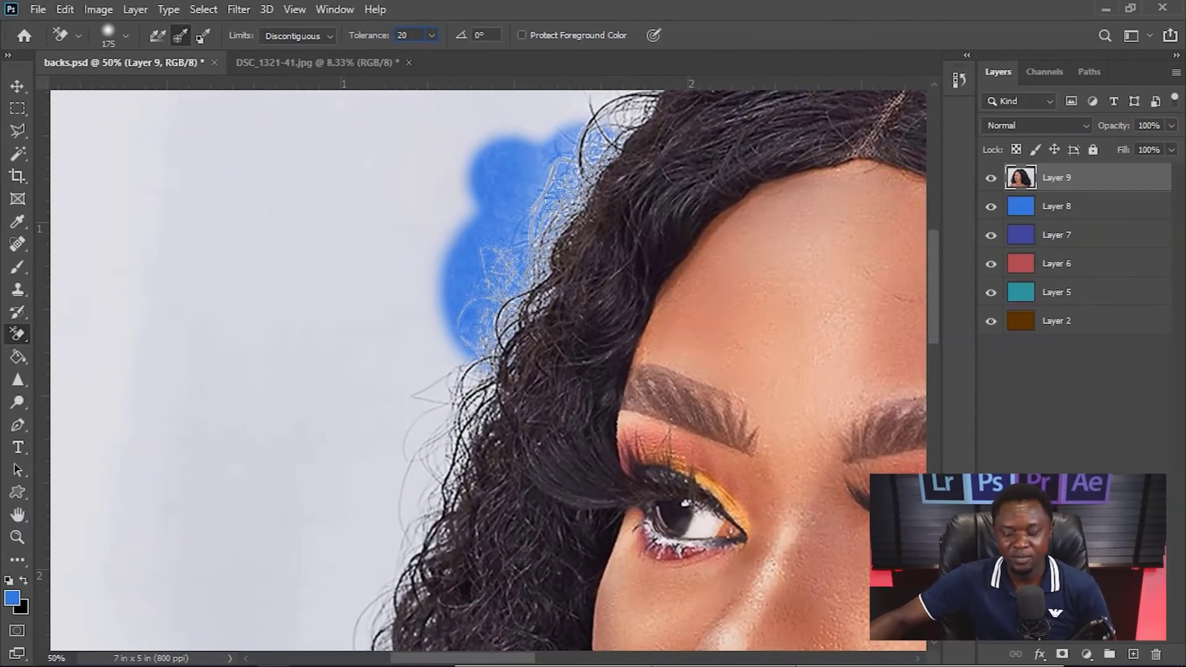
key(Return)
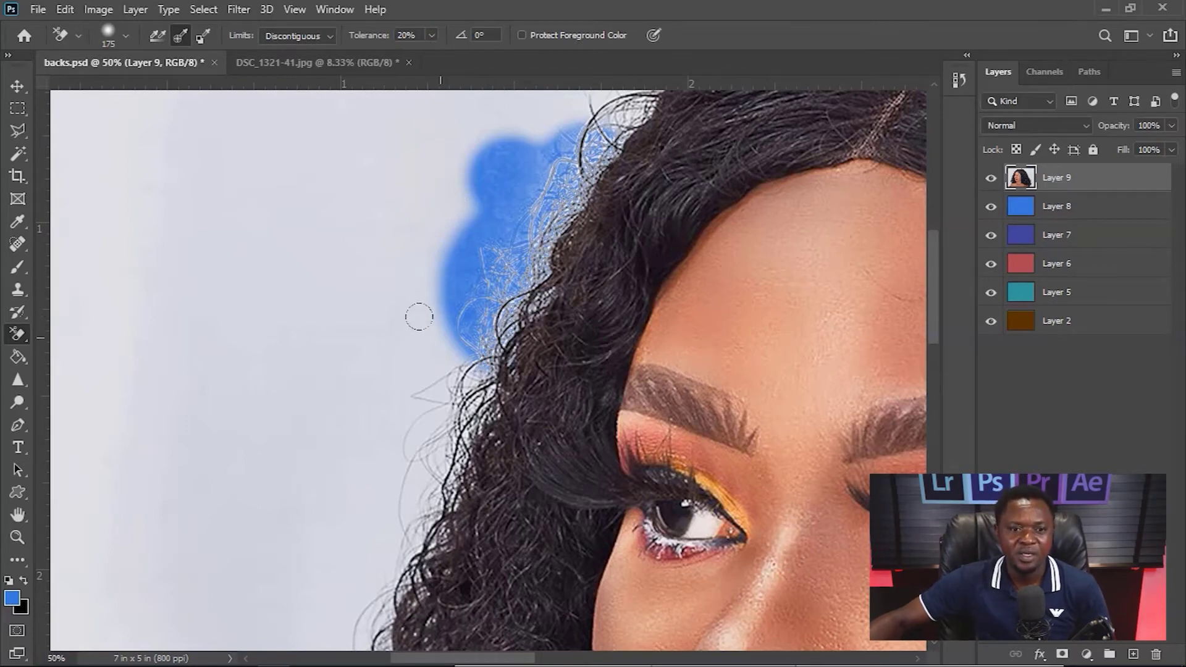
Step: Erase another patch of grey backdrop along the hair edge at 20% tolerance
mouse_move(416, 331)
mouse_down()
mouse_move(468, 356)
mouse_move(444, 310)
mouse_move(457, 336)
mouse_move(419, 334)
mouse_move(444, 337)
mouse_move(465, 313)
mouse_move(436, 296)
mouse_move(420, 303)
mouse_move(435, 294)
mouse_move(415, 332)
mouse_up()
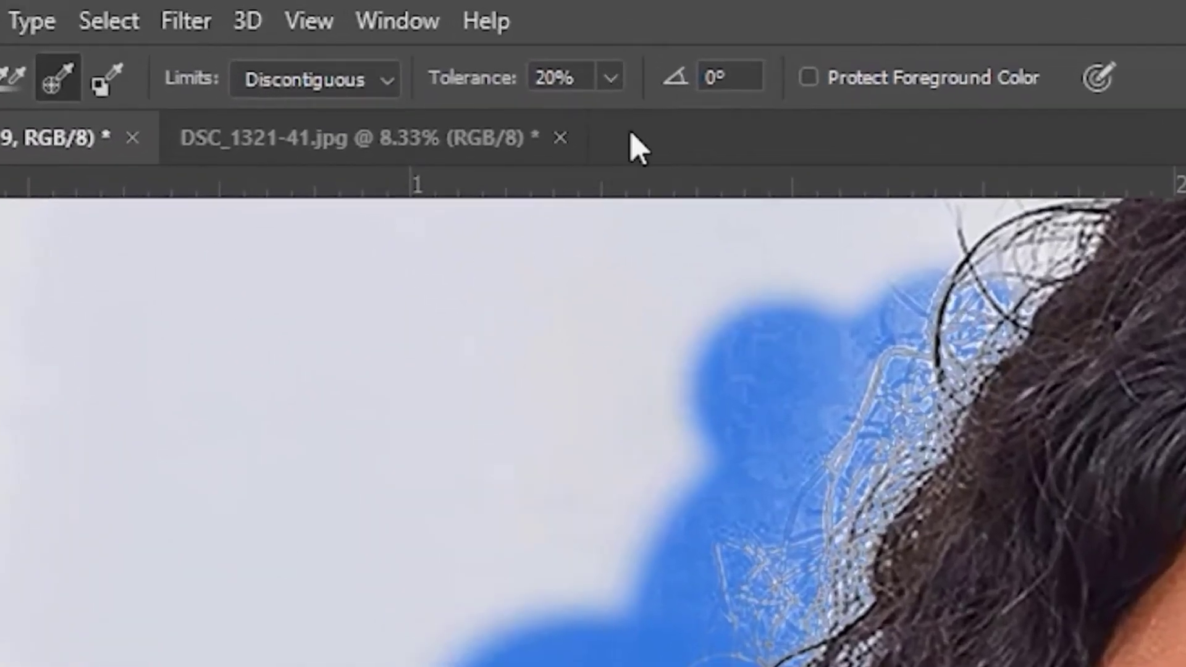
Step: Set tolerance to 30% and erase the backdrop below the blue patch beside the hair
click(612, 79)
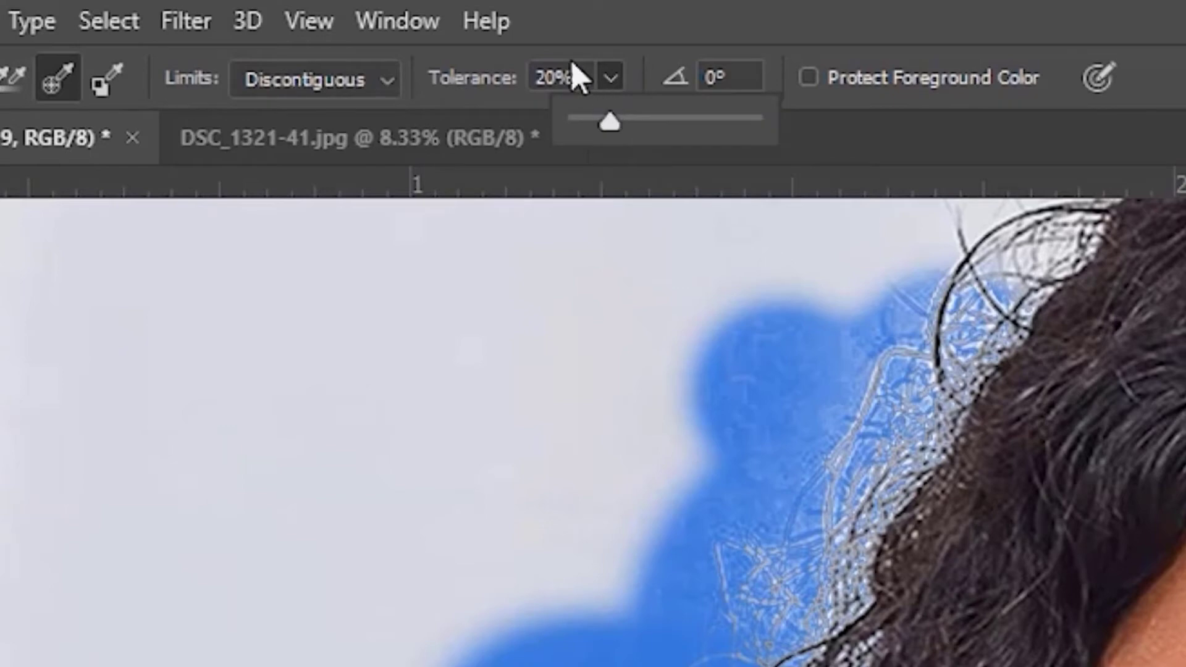
click(577, 76)
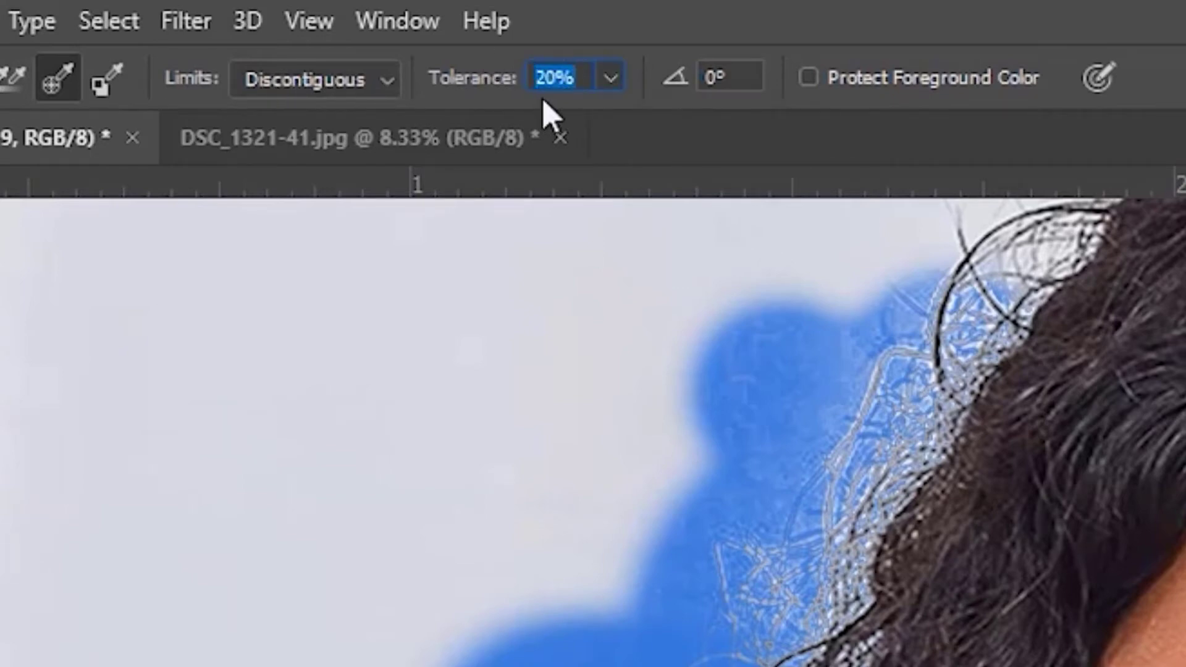
text(30)
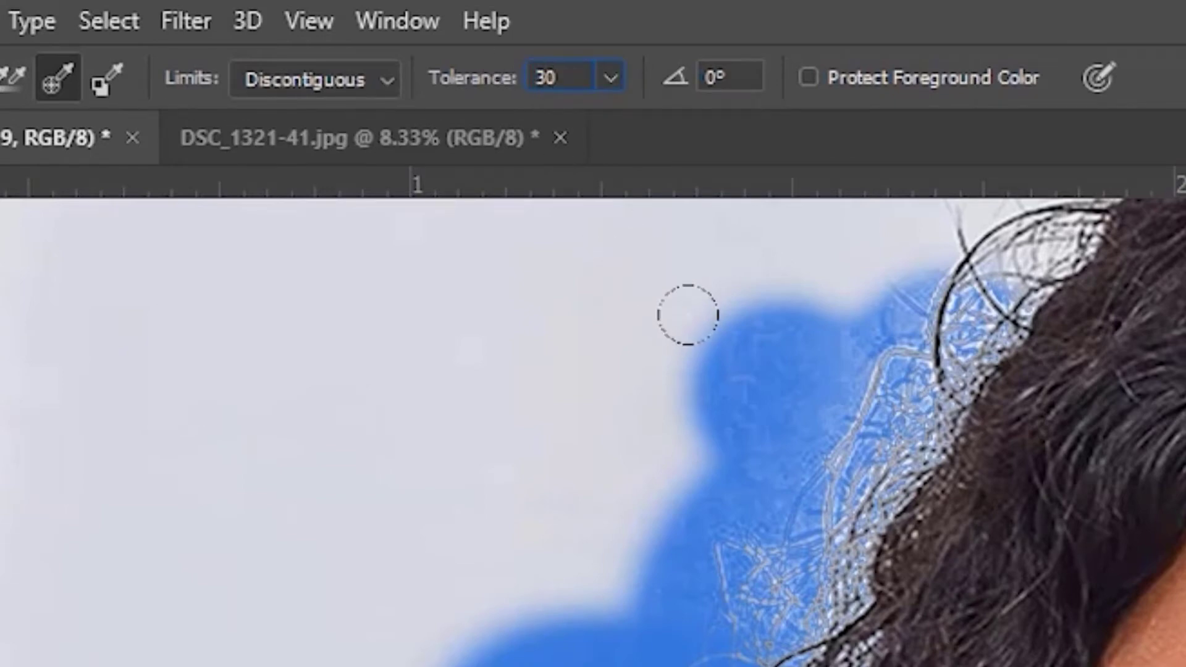
key(Return)
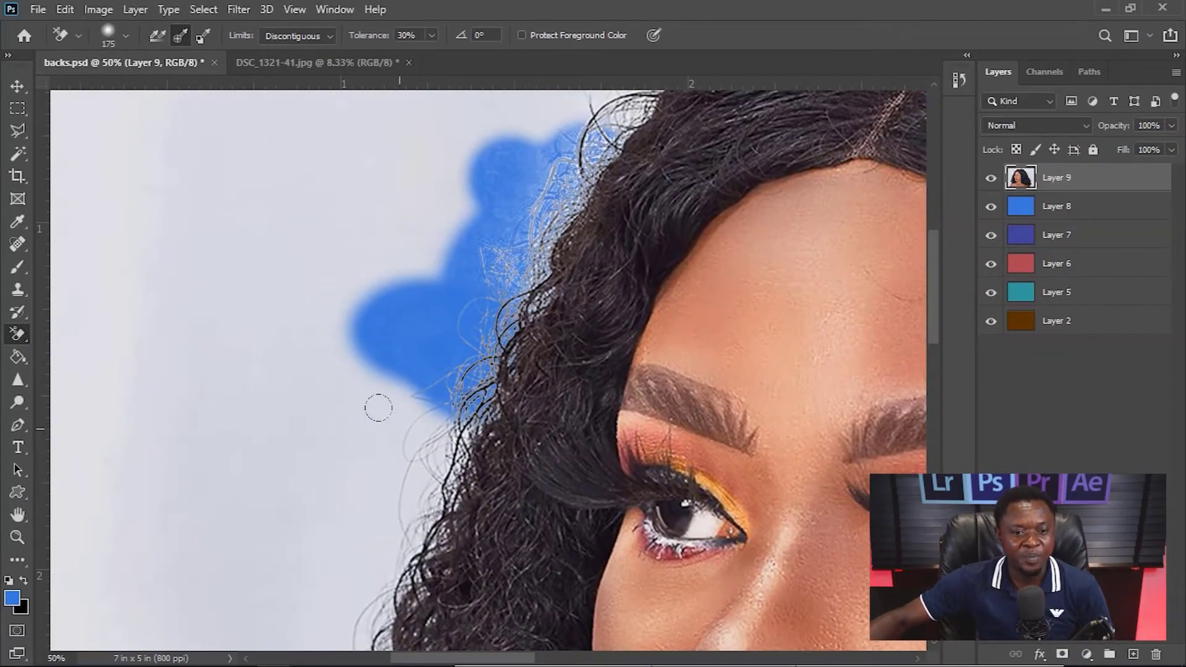
mouse_move(376, 405)
mouse_down()
mouse_move(389, 427)
mouse_move(401, 409)
mouse_move(432, 460)
mouse_move(422, 386)
mouse_up()
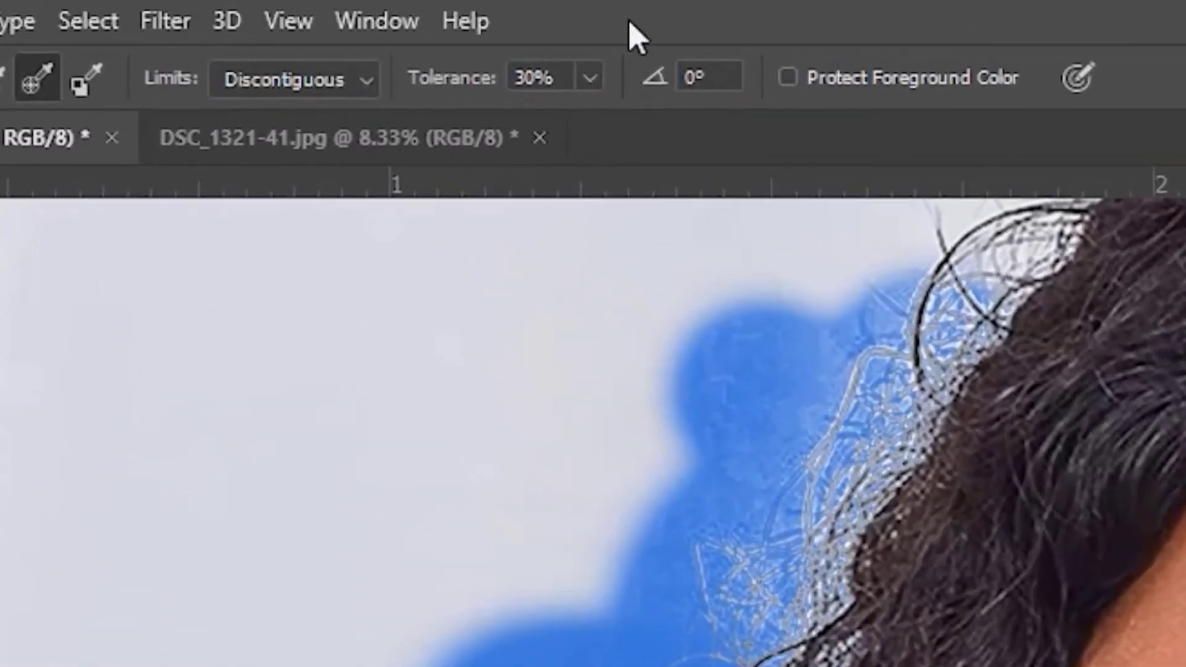
Step: Set tolerance to 50%, erase further down the hair edge, and pan to the lower hair
click(590, 77)
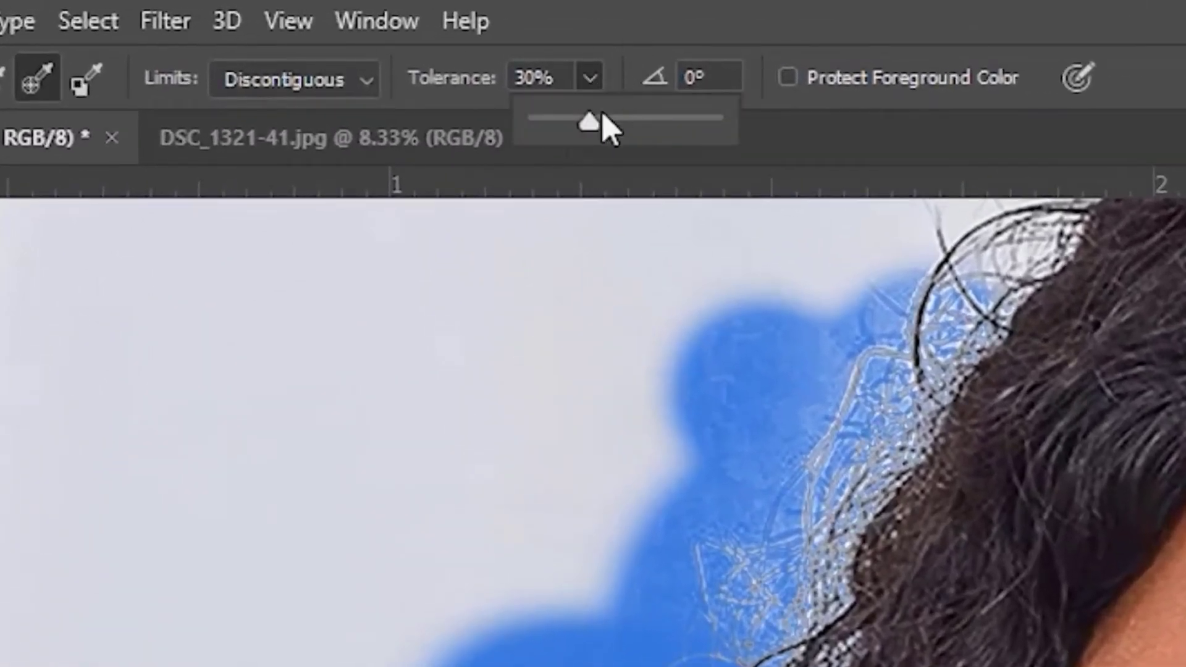
click(567, 72)
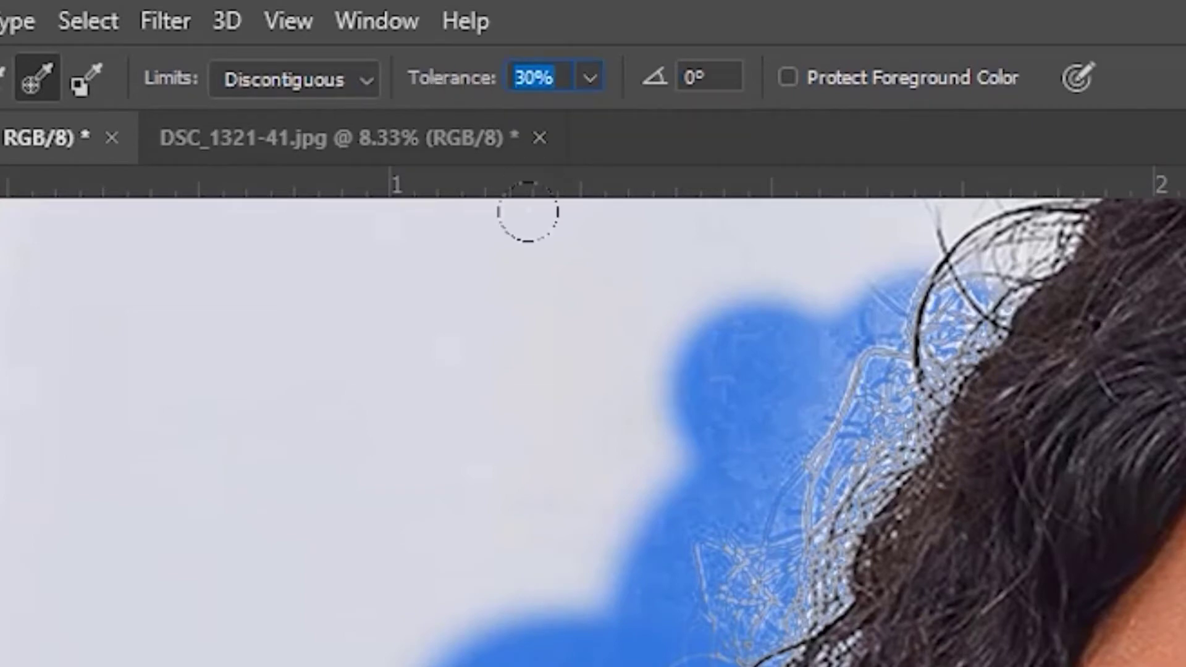
text(50)
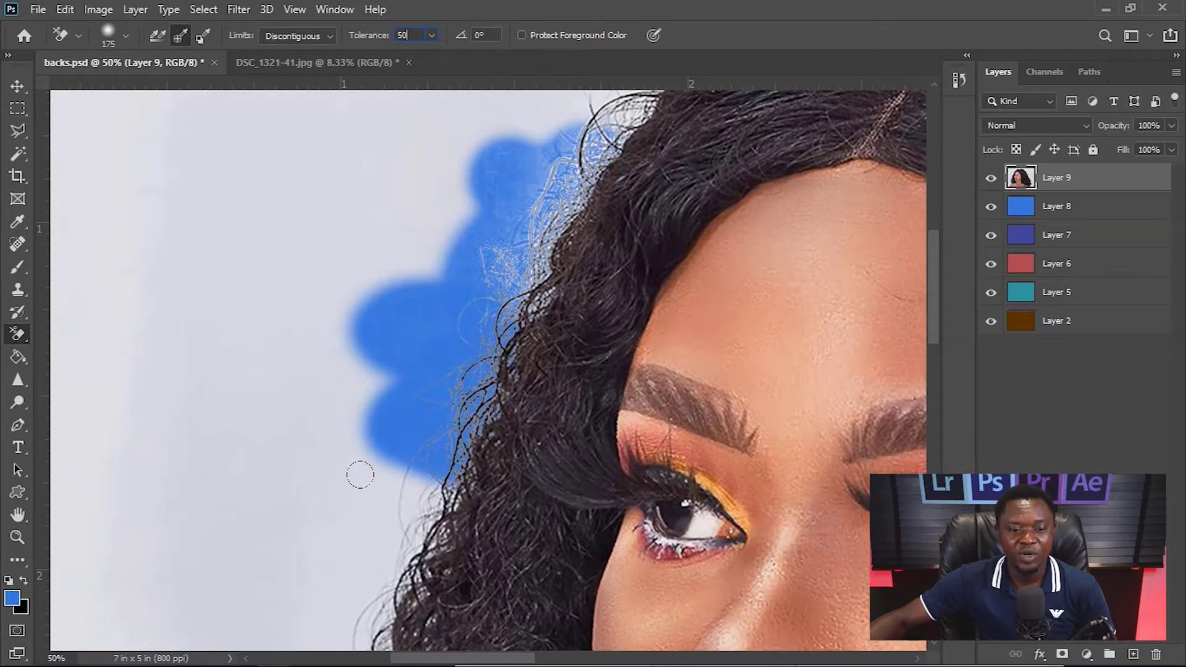
mouse_move(360, 473)
mouse_down()
mouse_move(417, 471)
mouse_move(415, 491)
mouse_move(369, 489)
mouse_move(422, 484)
mouse_move(385, 496)
mouse_move(401, 497)
mouse_move(357, 485)
mouse_move(384, 488)
mouse_up()
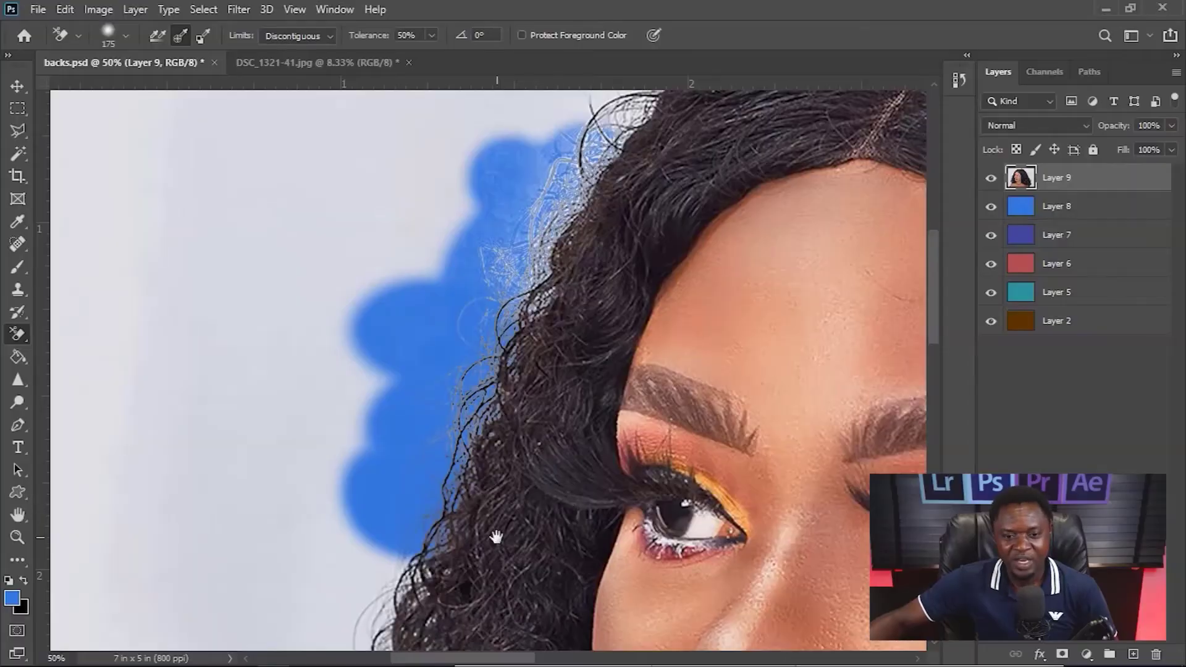
drag(495, 538, 494, 318)
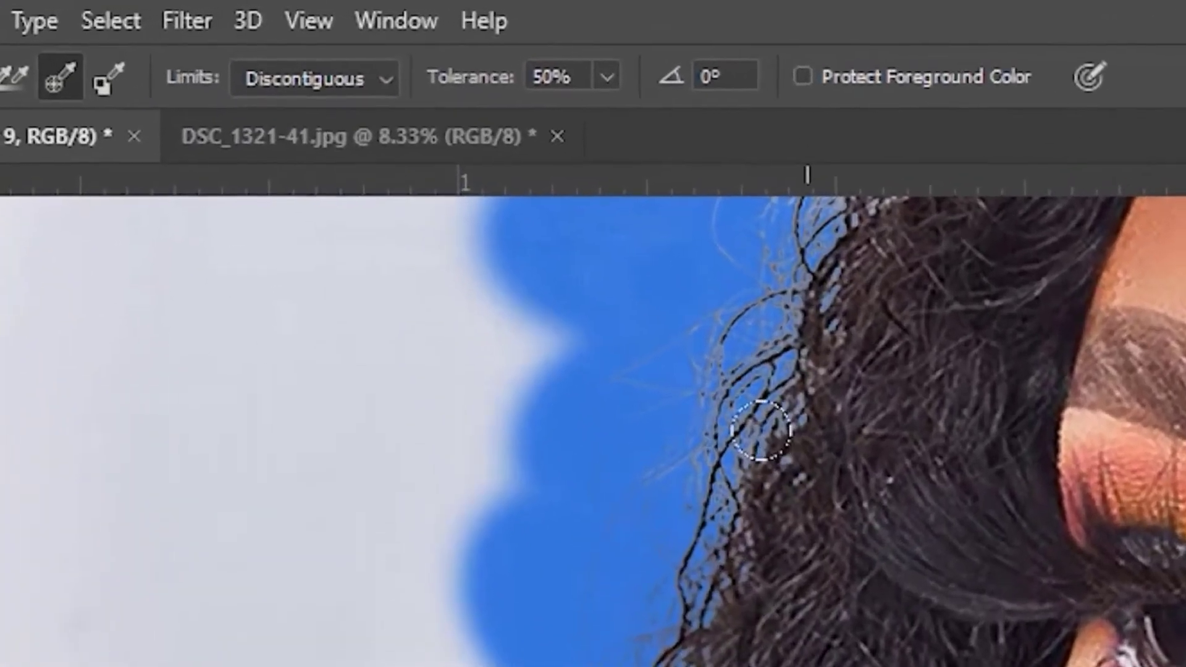
Step: Raise the Background Eraser tolerance to 61% and erase the backdrop down the left hair edge
click(611, 77)
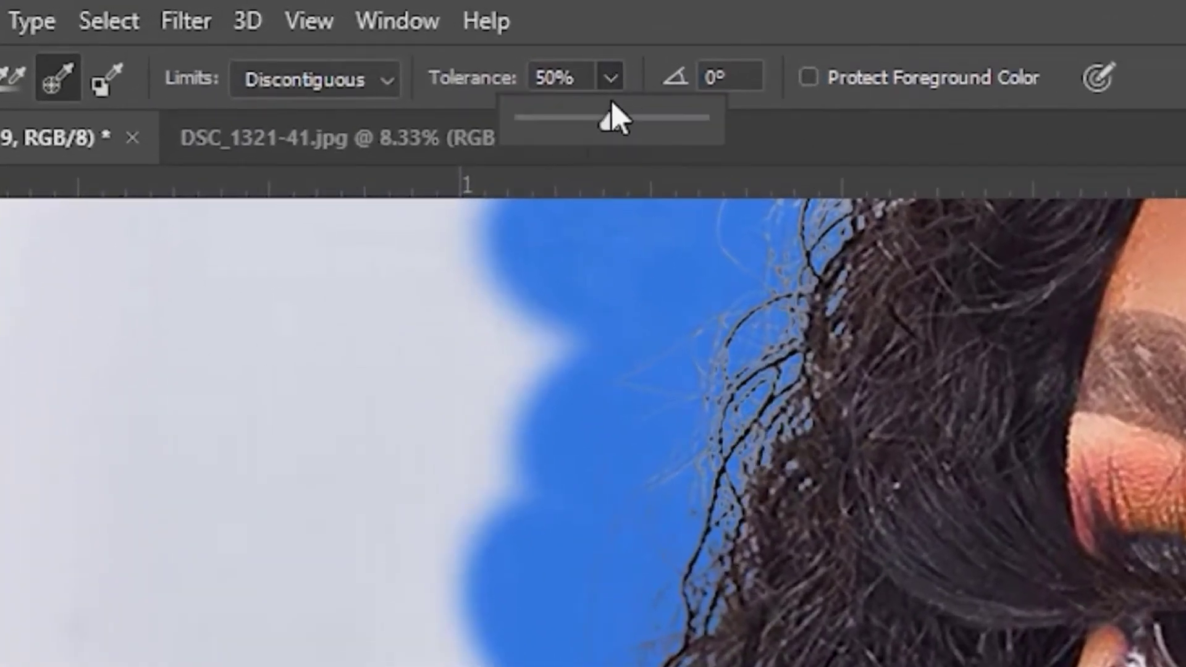
click(617, 117)
drag(625, 127, 635, 127)
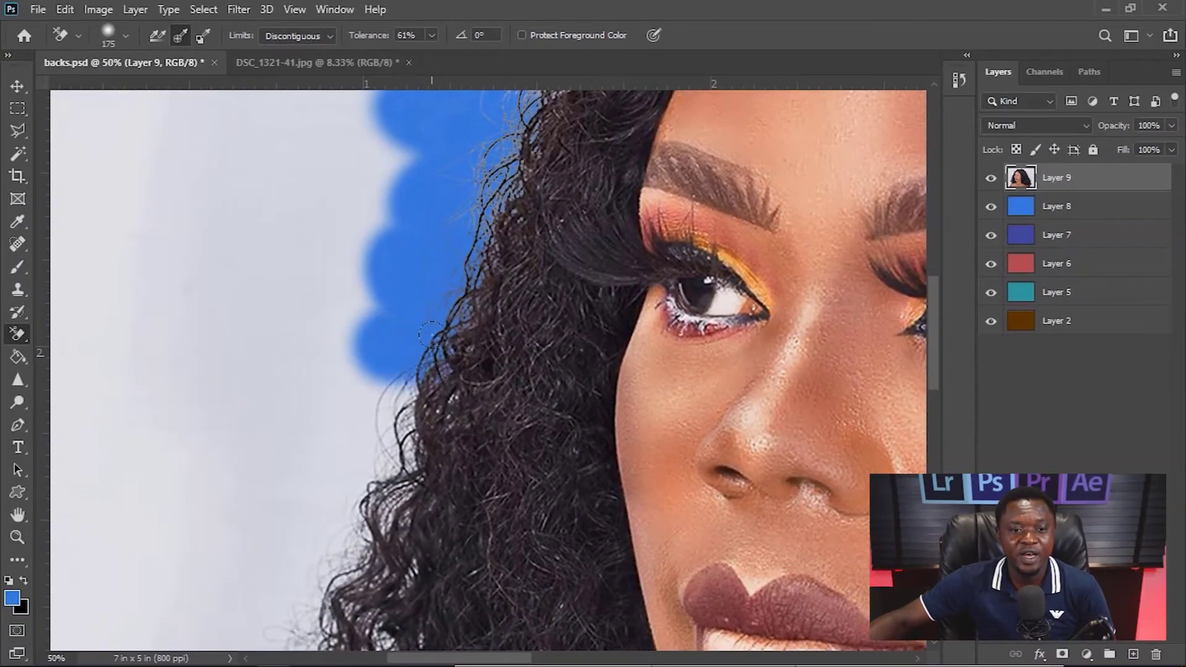
mouse_move(431, 333)
mouse_down()
mouse_move(354, 331)
mouse_move(423, 339)
mouse_move(359, 337)
mouse_move(386, 349)
mouse_up()
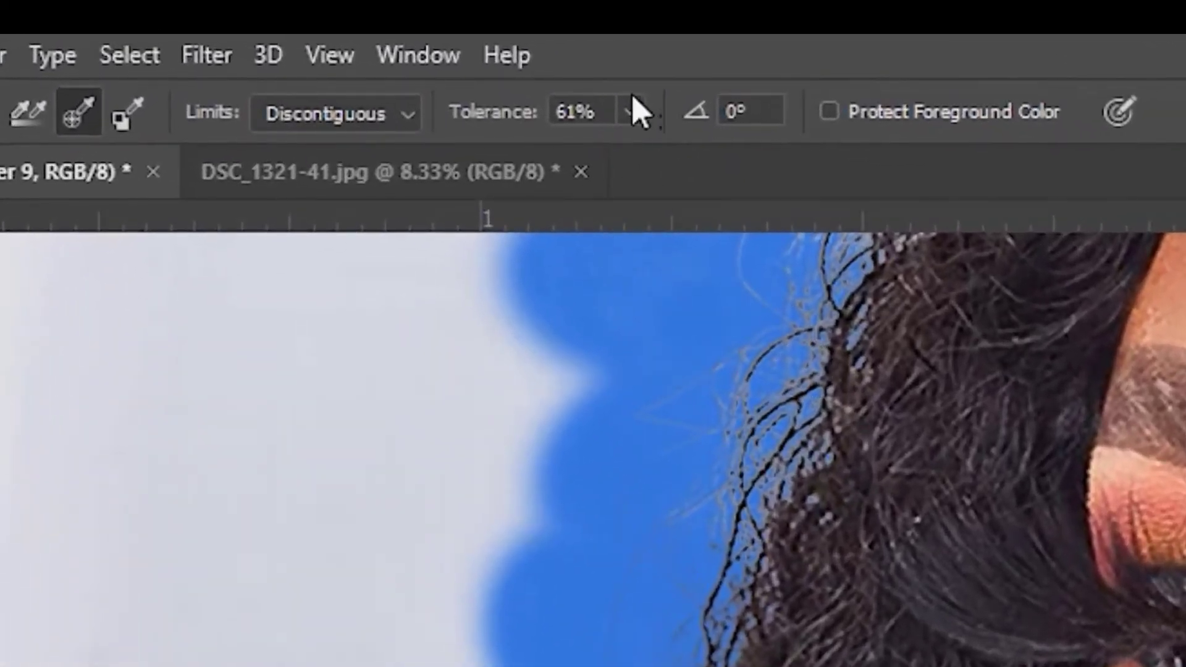
Step: Increase tolerance to 80% and erase the grey backdrop below the blue patch
click(631, 111)
drag(656, 154, 666, 155)
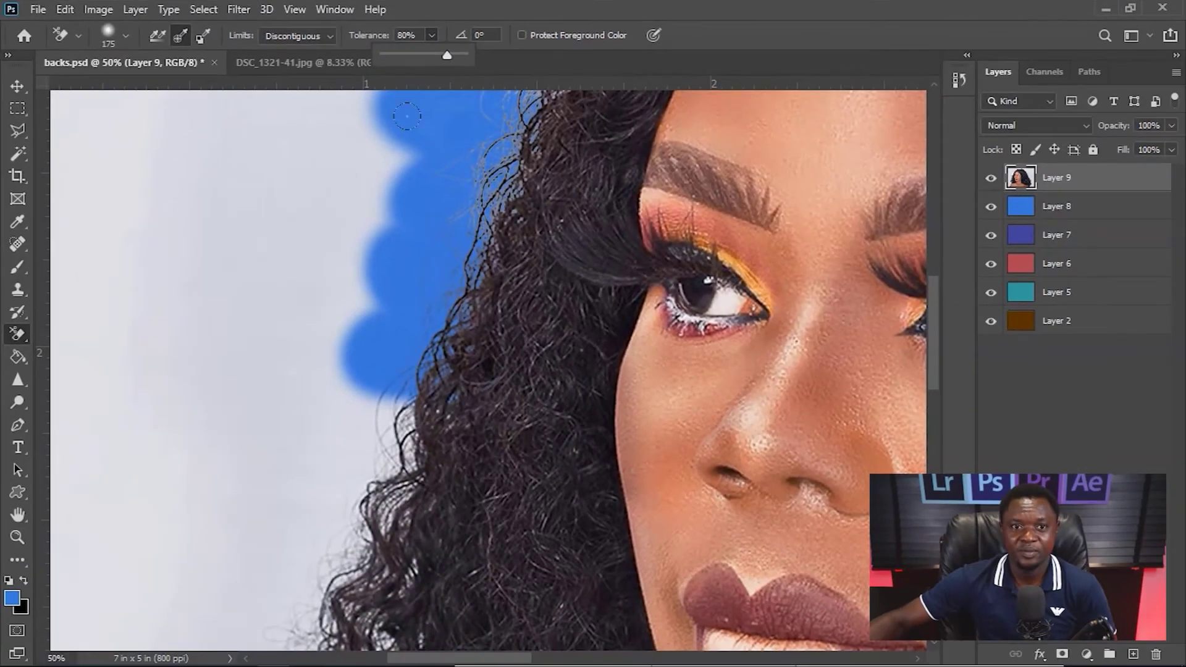
mouse_move(339, 418)
mouse_down()
mouse_move(350, 382)
mouse_move(360, 414)
mouse_move(401, 406)
mouse_up()
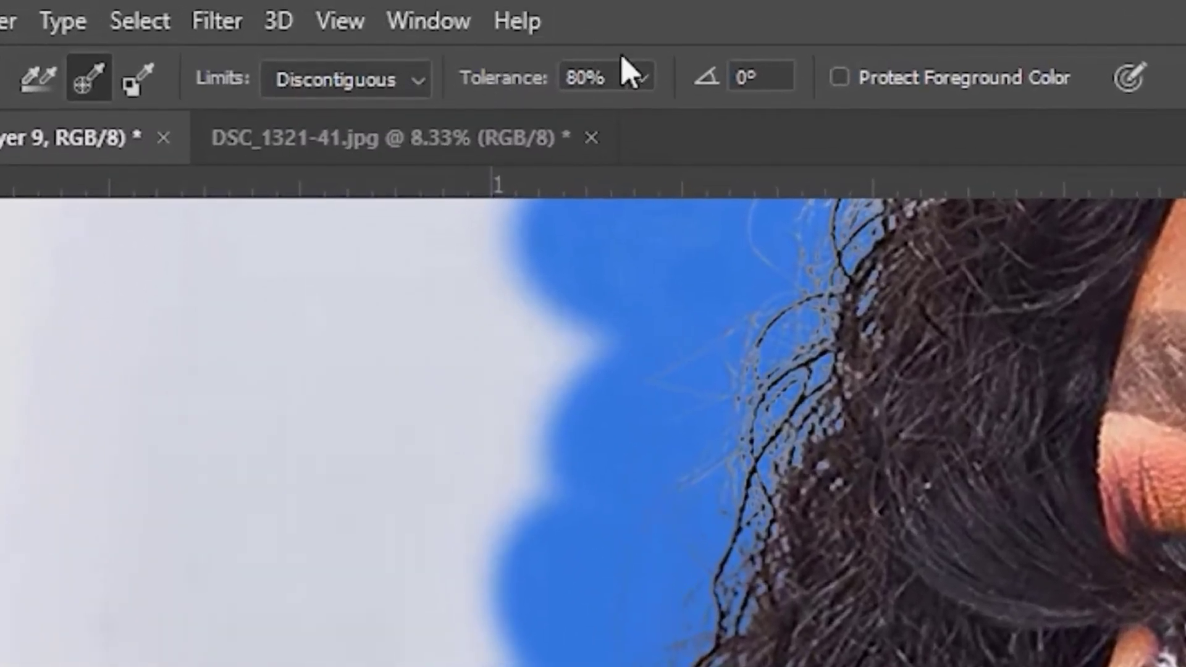
Step: At 100% tolerance, erase around the lower hair edge, then bring tolerance back to 62%
click(574, 65)
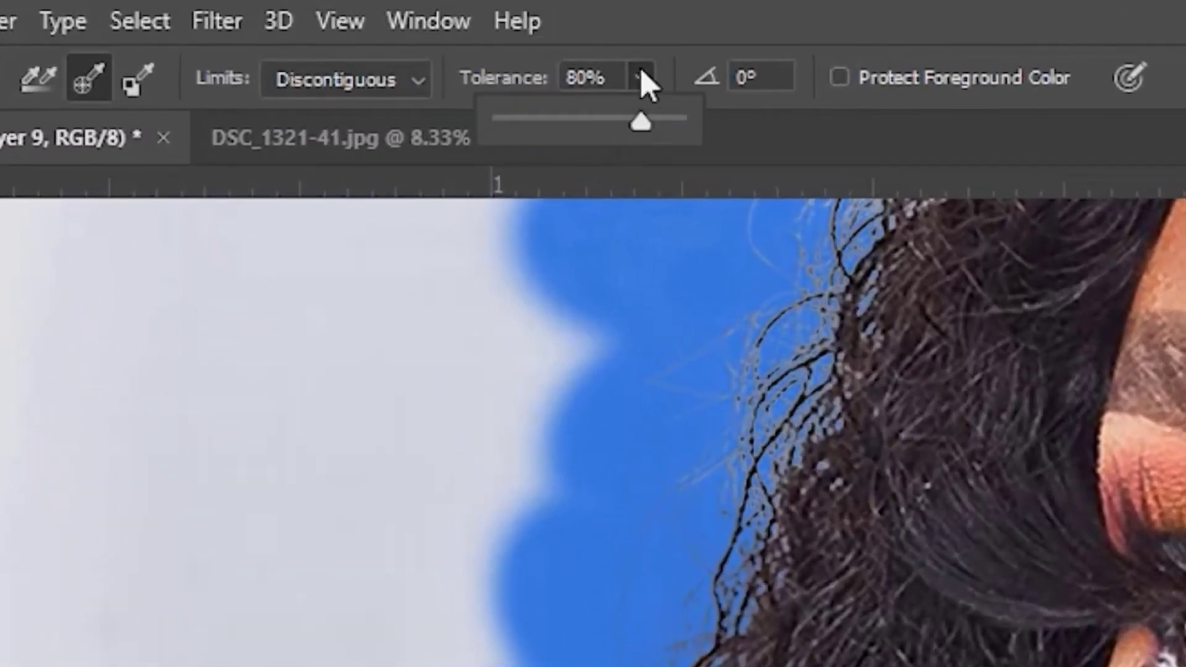
drag(574, 100, 604, 101)
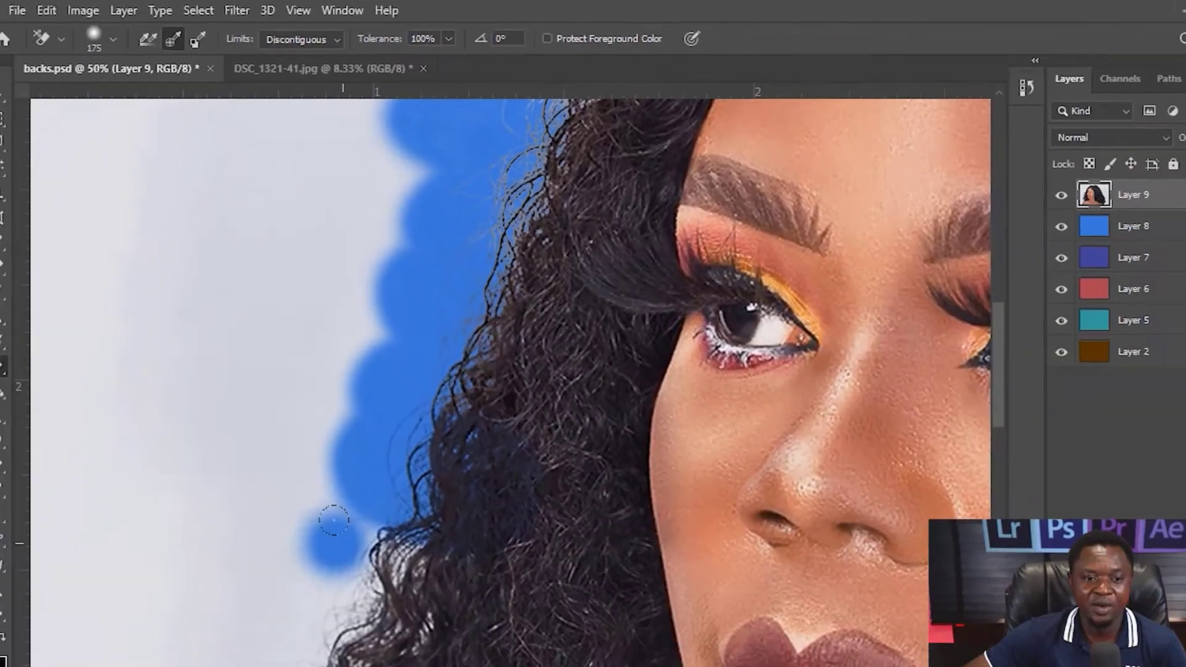
click(400, 516)
mouse_move(396, 504)
mouse_down()
mouse_move(408, 518)
mouse_move(327, 500)
mouse_move(426, 494)
mouse_move(386, 502)
mouse_up()
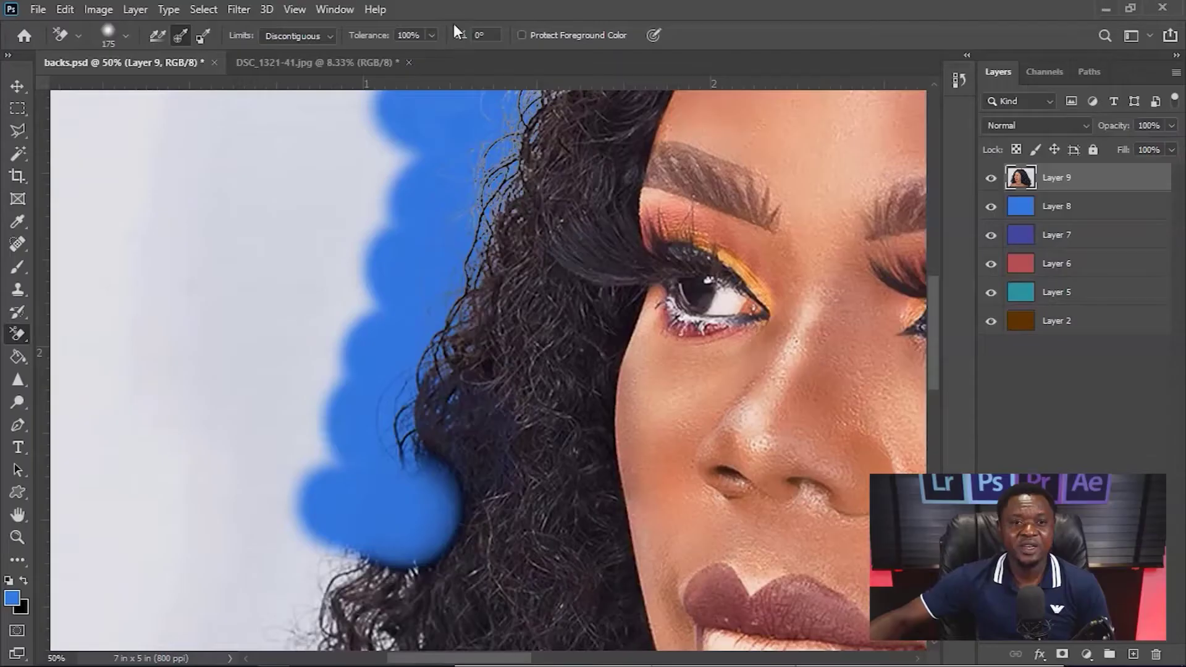
click(429, 34)
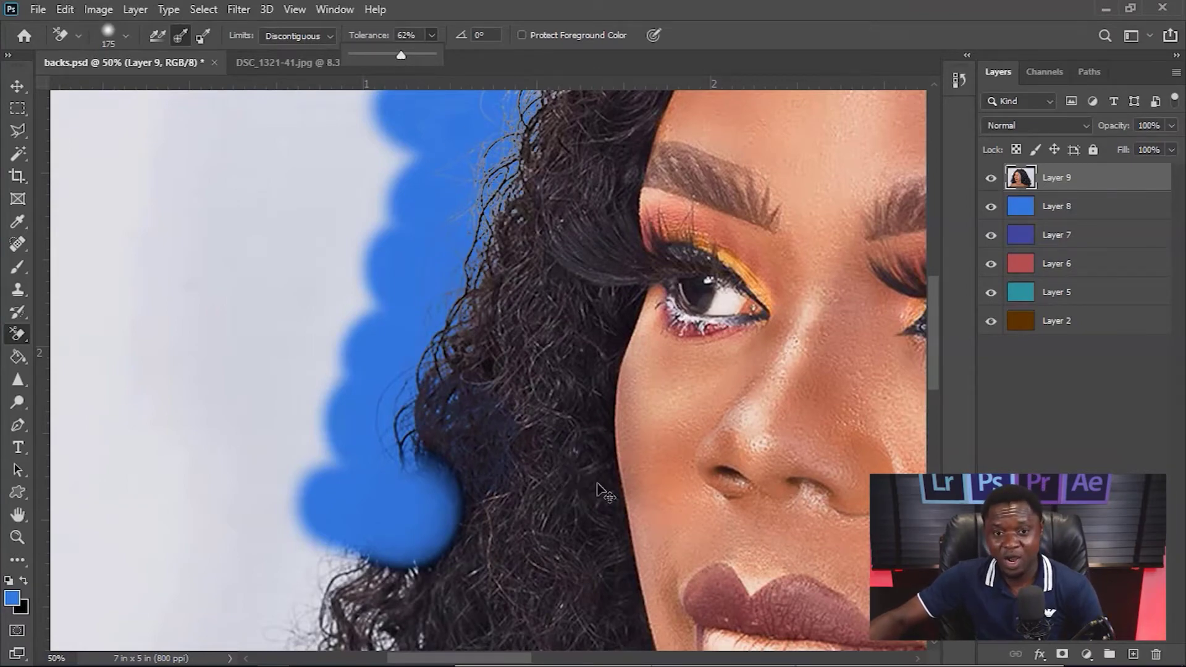
Step: Zoom out and undo the eraser strokes beside the curls with four undos
key(ctrl+minus)
key(ctrl+minus)
key(ctrl+minus)
key(ctrl+minus)
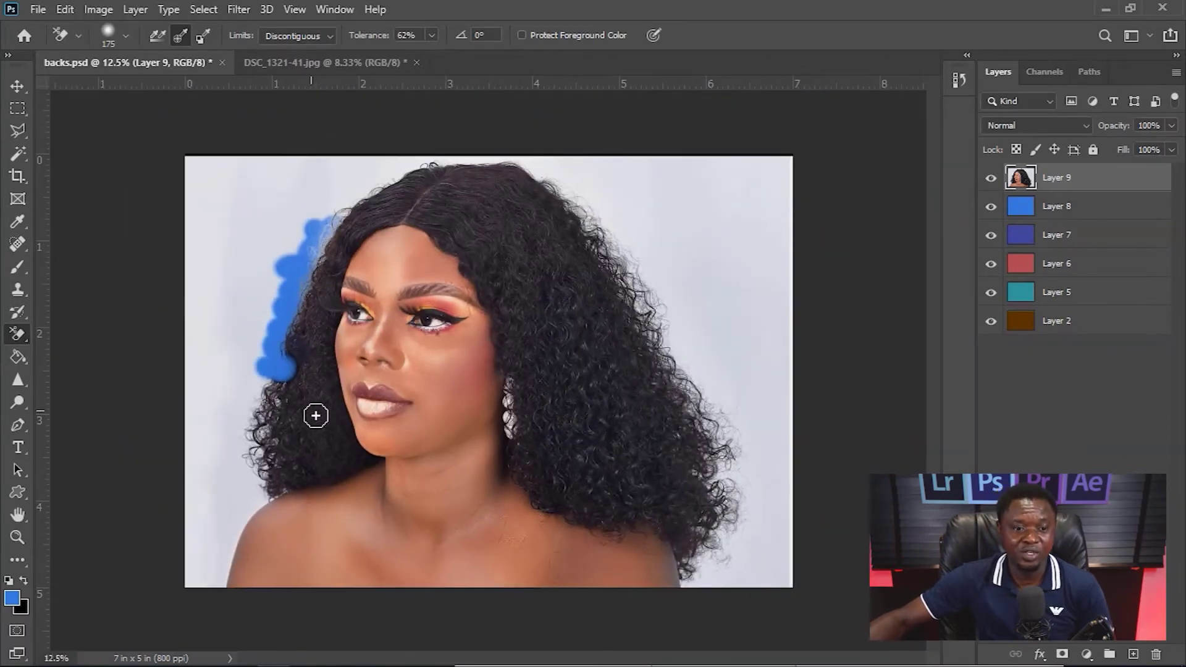
key(ctrl+z)
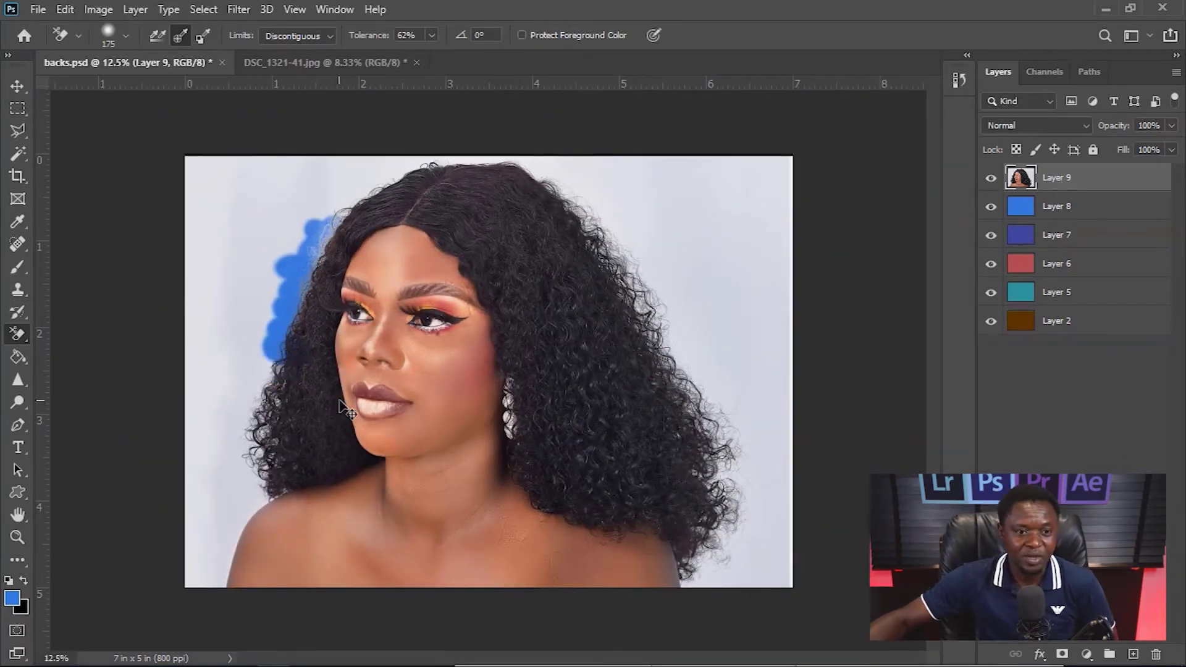
key(ctrl+z)
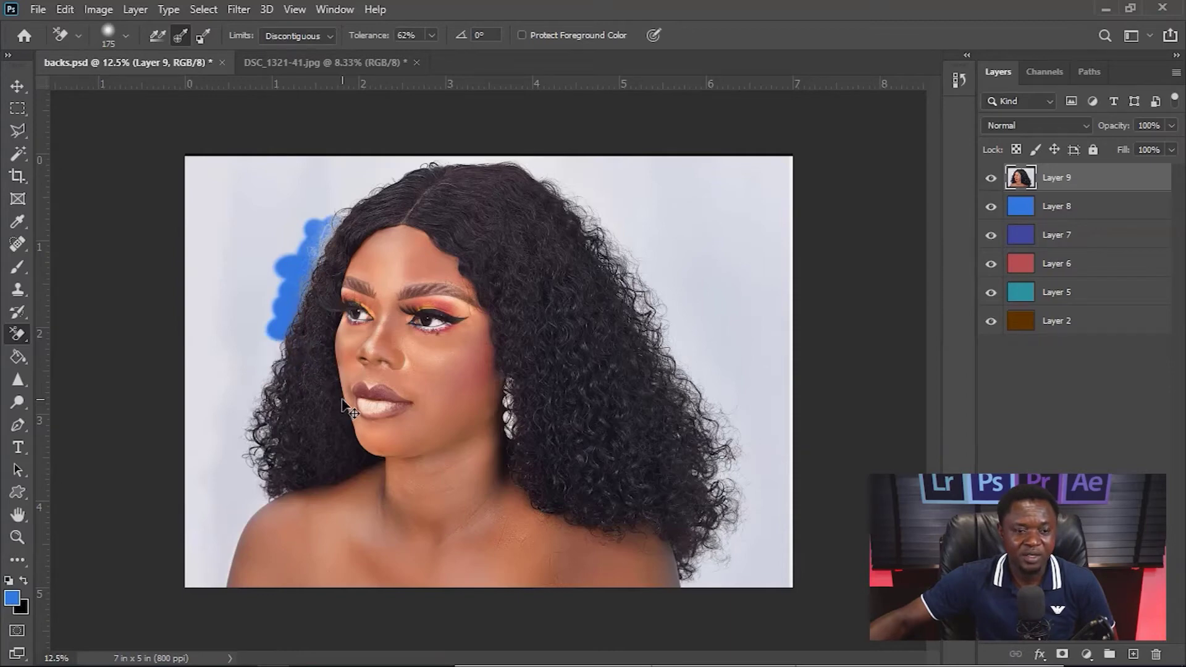
key(ctrl+z)
key(ctrl+z)
key(ctrl+z)
key(ctrl+z)
key(ctrl+z)
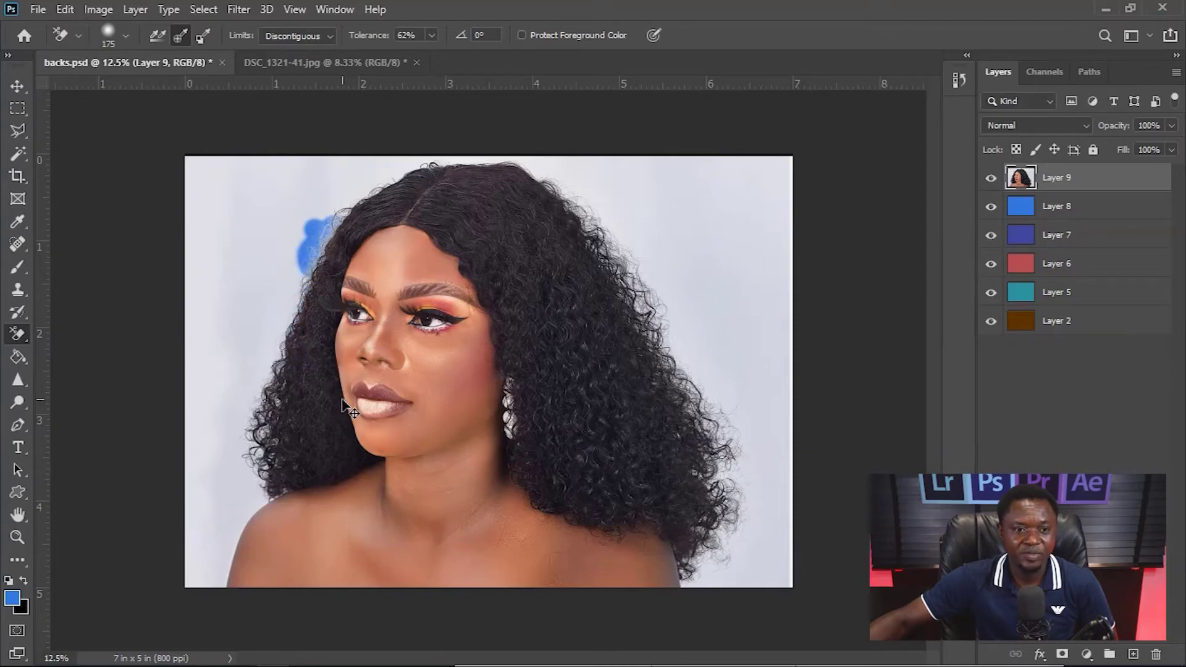
key(ctrl+z)
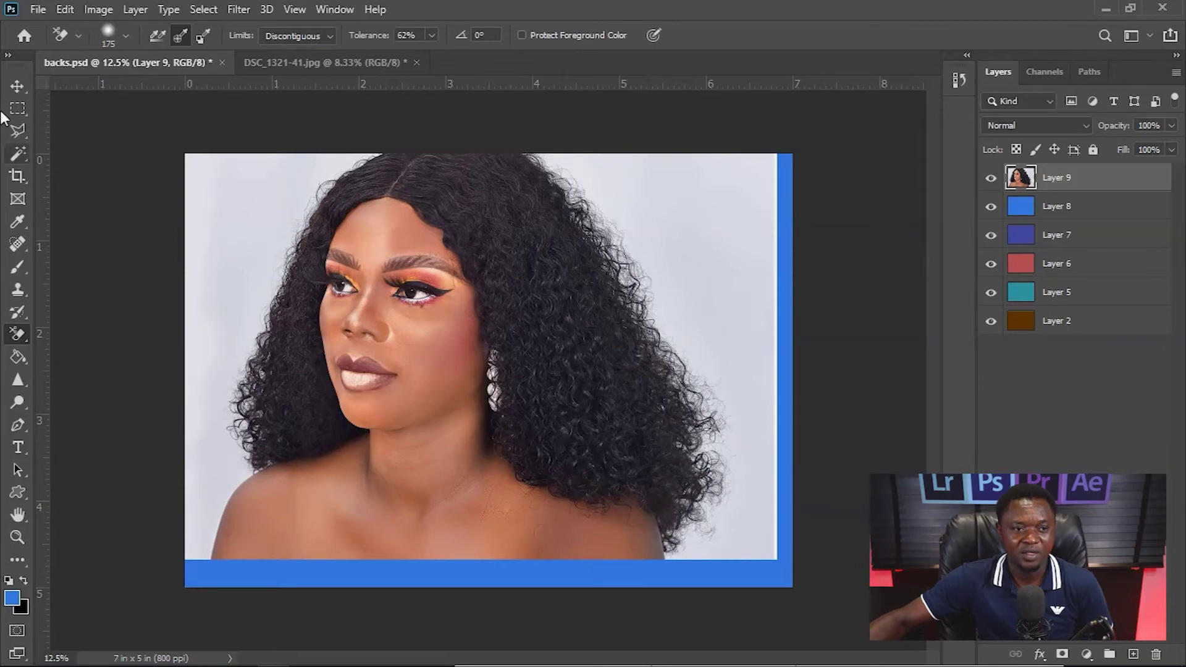
Step: Drag Layer 9 down-right with the Move tool until the portrait fills the canvas again
click(18, 86)
drag(377, 264, 399, 294)
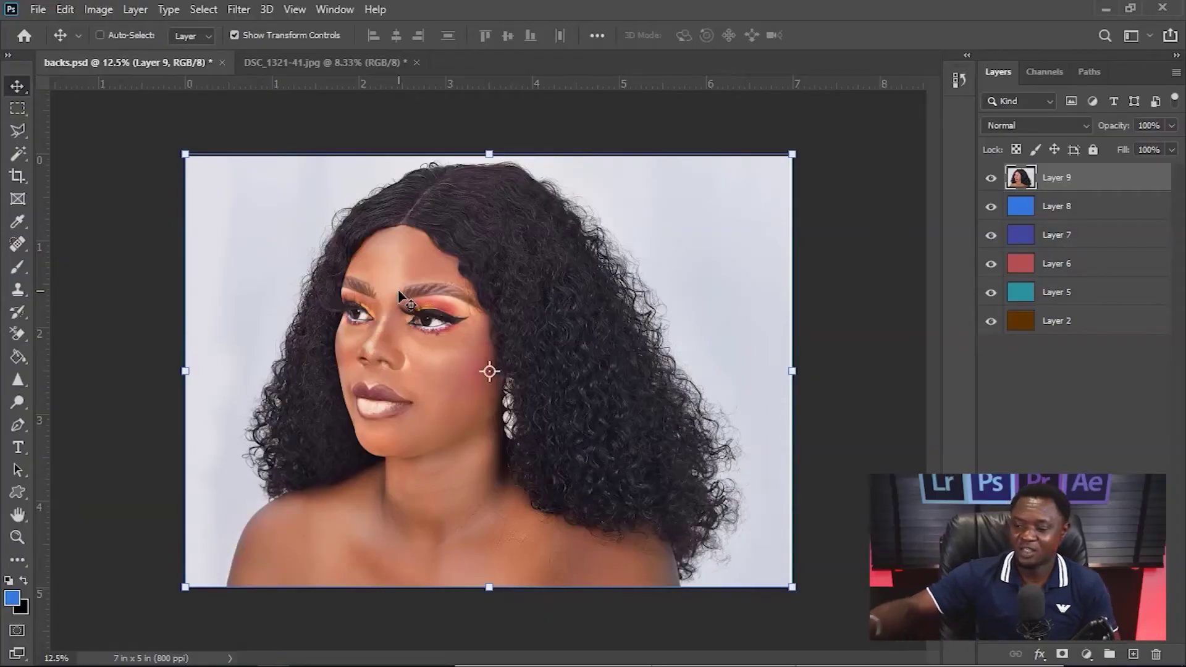
click(18, 334)
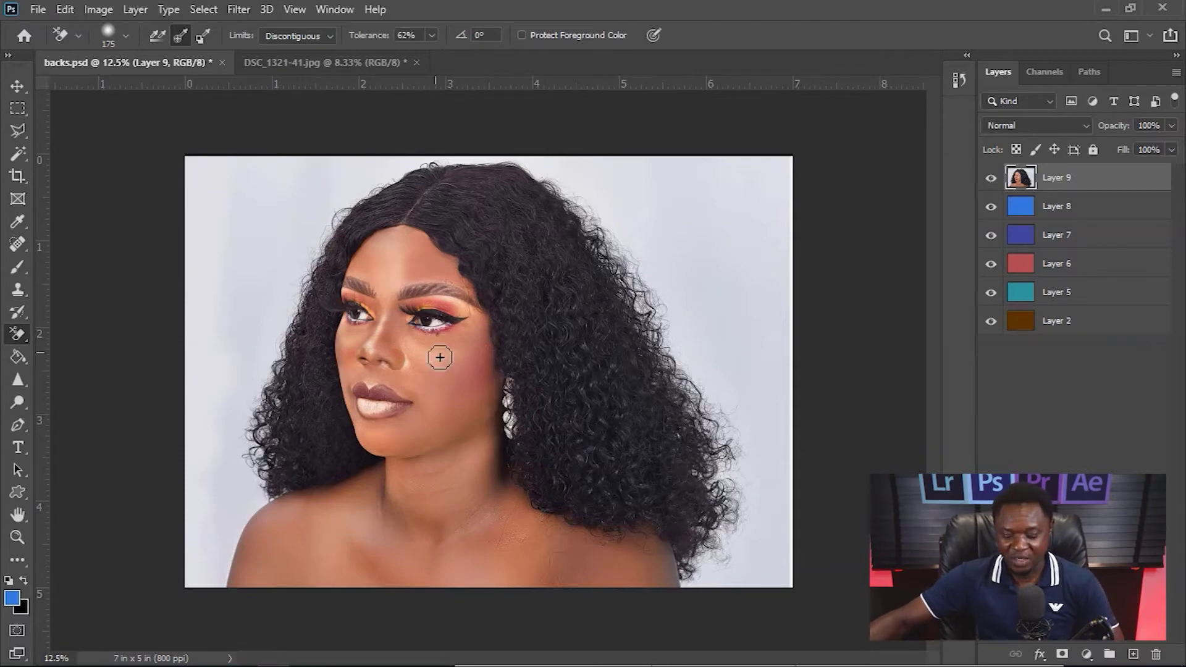
Step: Enlarge the eraser brush and sweep across the grey backdrop right of the hair
key(bracketright)
key(bracketright)
key(bracketright)
key(bracketright)
key(bracketright)
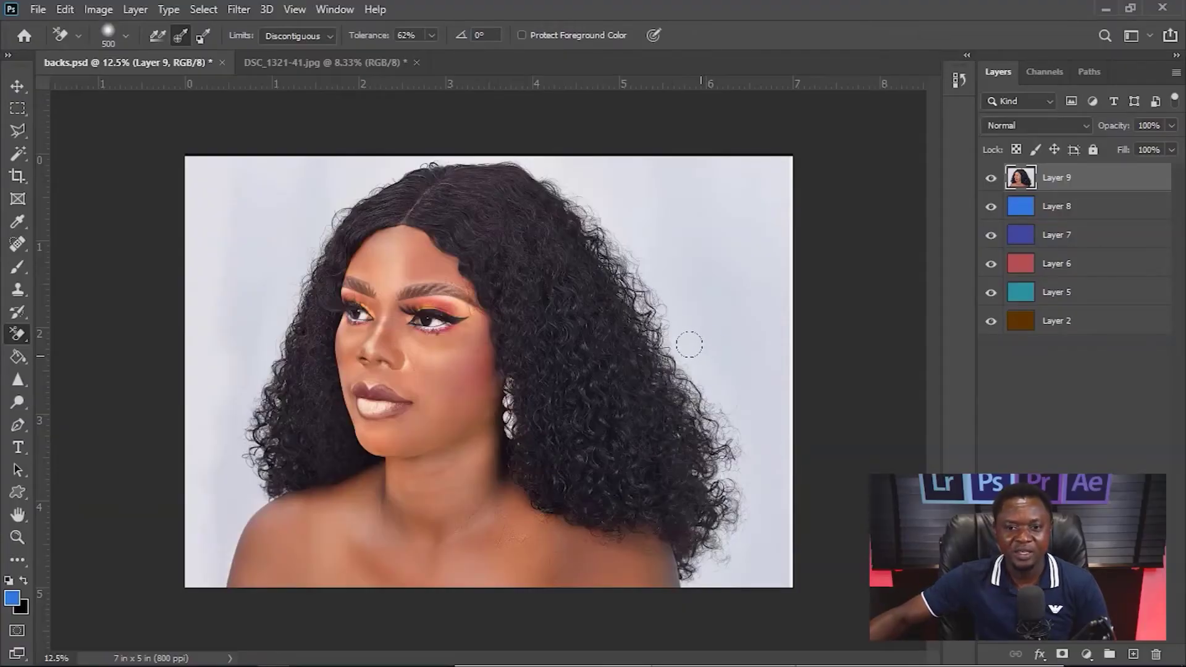
mouse_move(689, 344)
mouse_down()
mouse_move(656, 271)
mouse_move(660, 312)
mouse_move(614, 229)
mouse_move(527, 155)
mouse_move(437, 132)
mouse_move(379, 141)
mouse_move(459, 131)
mouse_move(421, 135)
mouse_move(522, 145)
mouse_move(423, 130)
mouse_move(333, 152)
mouse_move(365, 139)
mouse_move(371, 153)
mouse_move(330, 168)
mouse_move(361, 161)
mouse_move(304, 203)
mouse_move(331, 169)
mouse_move(272, 223)
mouse_move(303, 220)
mouse_move(283, 249)
mouse_move(281, 263)
mouse_move(299, 235)
mouse_move(241, 454)
mouse_up()
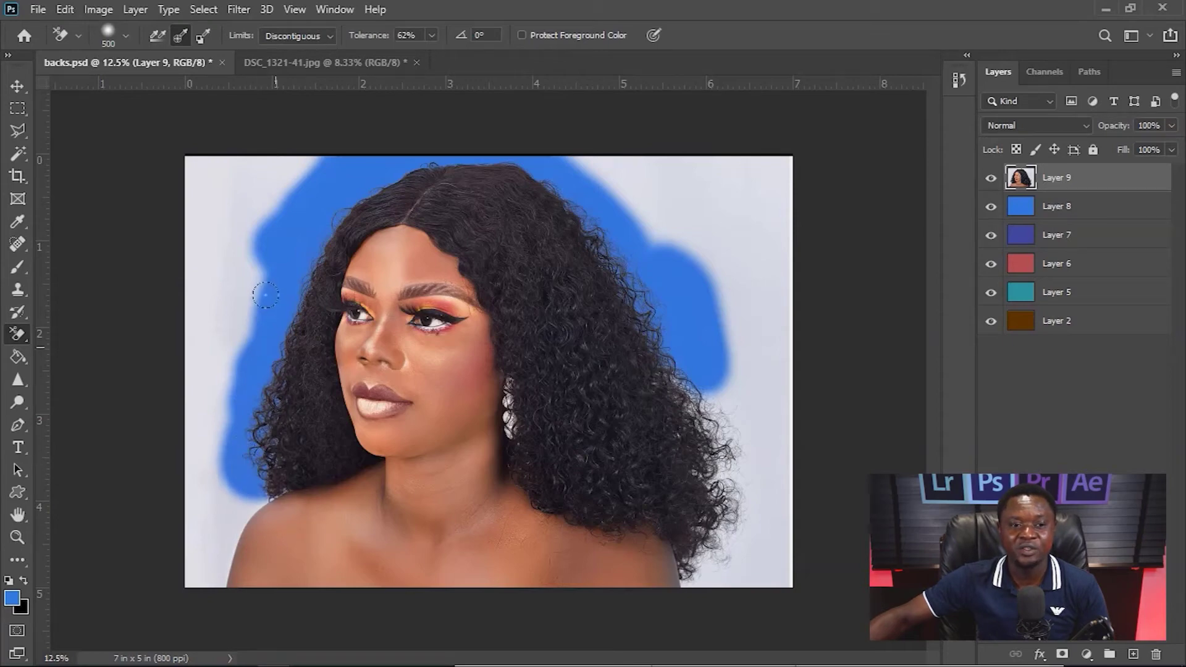
Step: Erase the backdrop on both sides of the hair and the upper right with a 1000 px brush
mouse_move(266, 295)
mouse_down()
mouse_move(250, 247)
mouse_move(283, 208)
mouse_move(378, 163)
mouse_up()
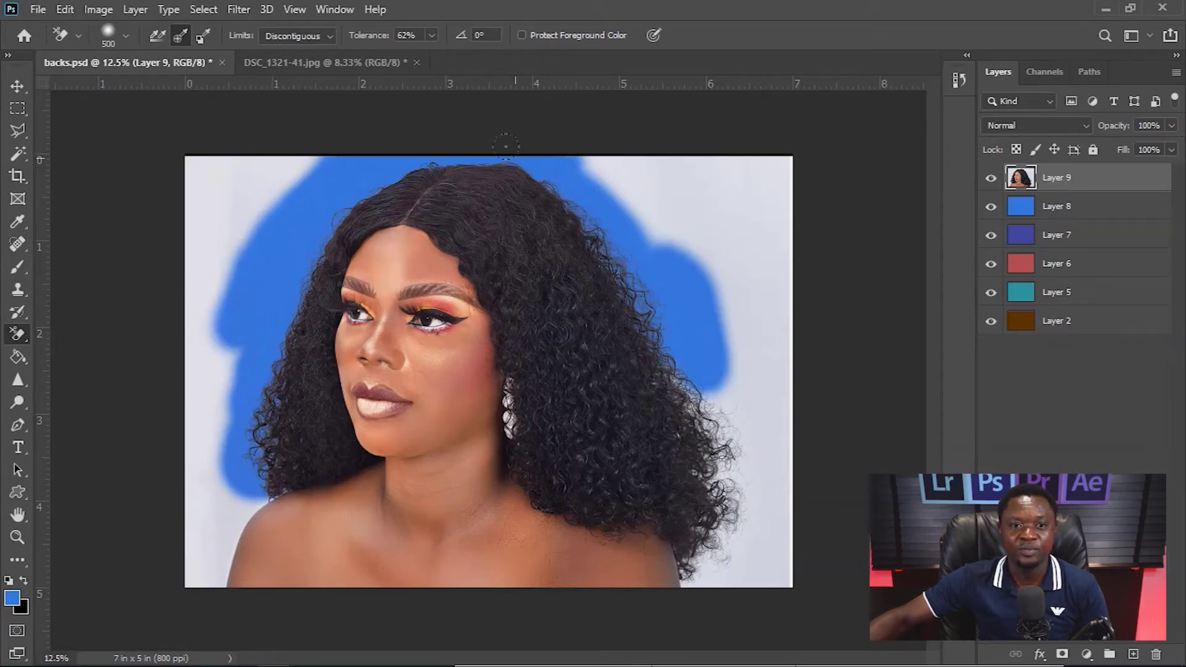
mouse_move(620, 246)
mouse_down()
mouse_move(728, 432)
mouse_move(722, 395)
mouse_move(692, 407)
mouse_move(735, 482)
mouse_move(735, 531)
mouse_move(710, 522)
mouse_move(716, 571)
mouse_move(698, 578)
mouse_move(747, 555)
mouse_move(730, 575)
mouse_up()
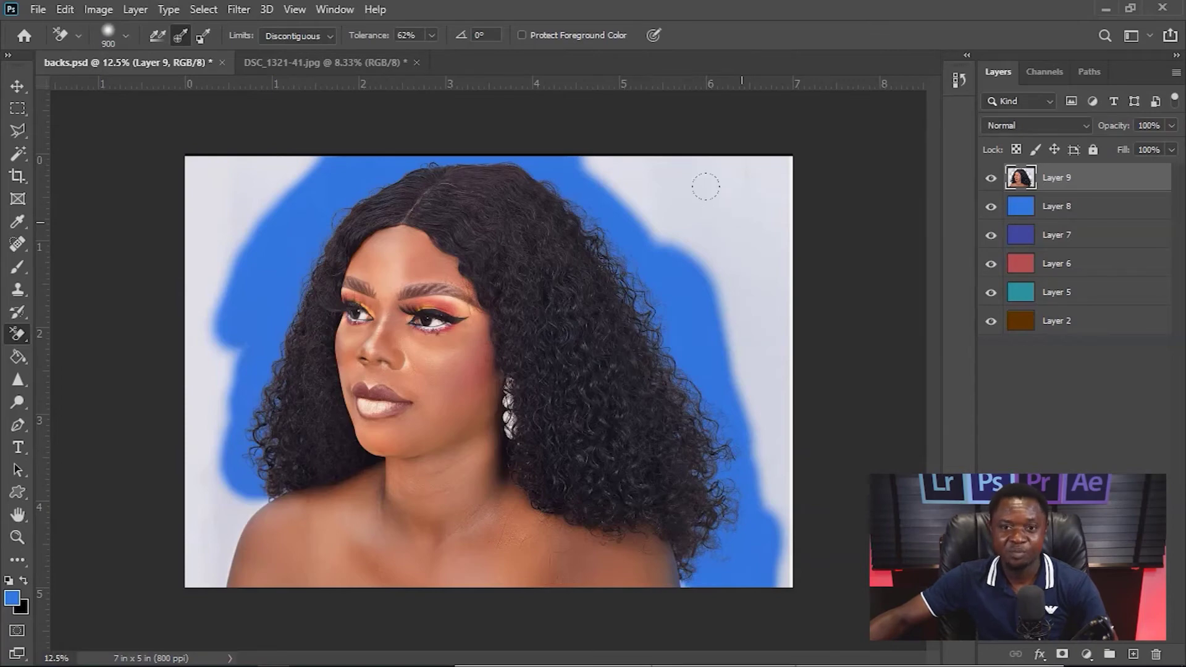
key(])
mouse_move(705, 186)
mouse_down()
mouse_move(659, 122)
mouse_move(628, 128)
mouse_move(548, 95)
mouse_up()
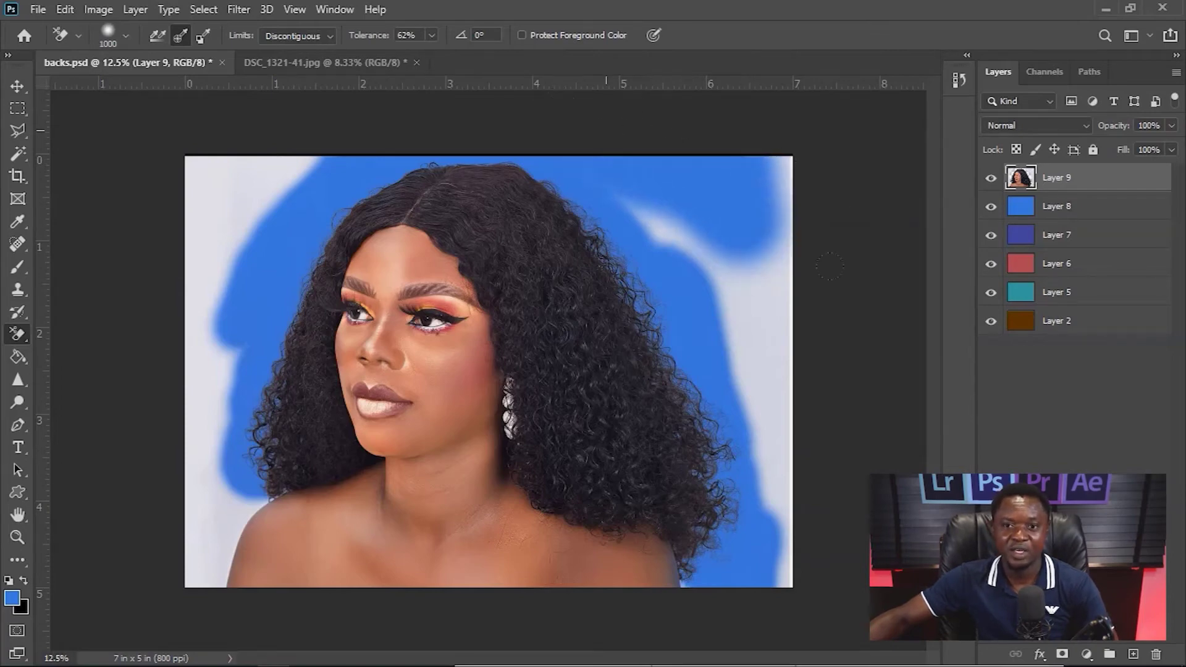
mouse_move(829, 265)
mouse_down()
mouse_move(757, 265)
mouse_move(757, 574)
mouse_move(770, 529)
mouse_up()
mouse_move(684, 250)
mouse_down()
mouse_move(726, 321)
mouse_move(582, 127)
mouse_up()
mouse_move(705, 254)
mouse_down()
mouse_move(655, 168)
mouse_move(608, 173)
mouse_up()
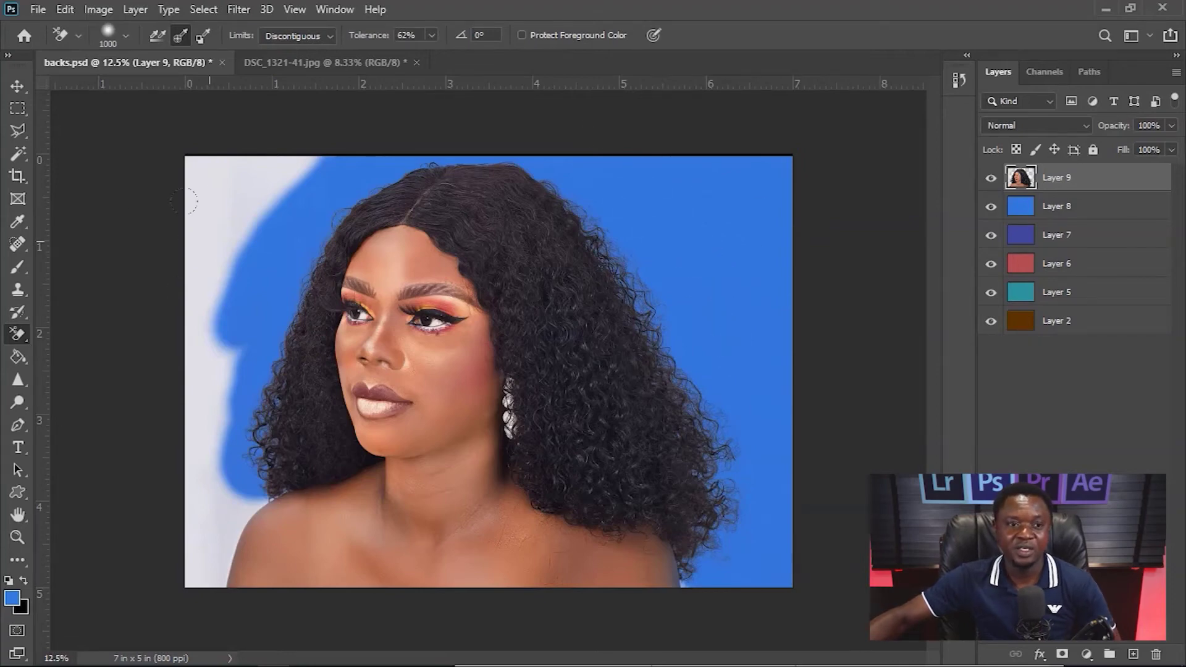
Step: Erase the white patches along the left edge, then undo everything back to the grey backdrop
mouse_move(184, 201)
mouse_down()
mouse_move(284, 185)
mouse_move(315, 167)
mouse_move(223, 247)
mouse_move(203, 284)
mouse_up()
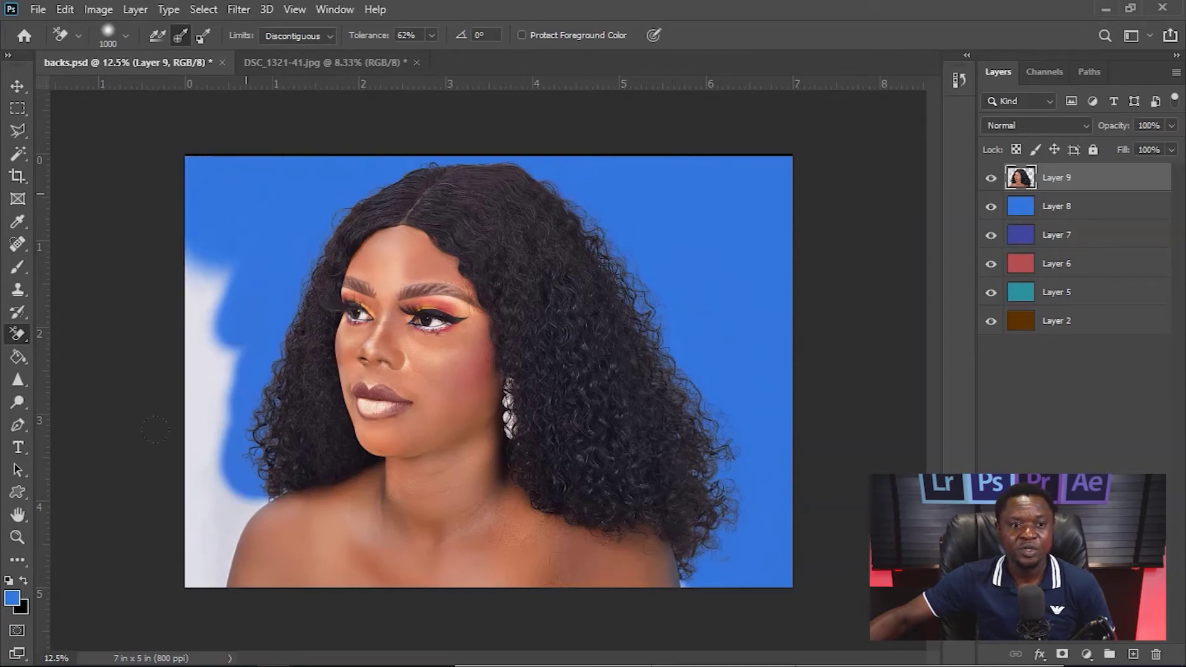
mouse_move(155, 429)
mouse_down()
mouse_move(210, 346)
mouse_move(213, 420)
mouse_move(151, 456)
mouse_up()
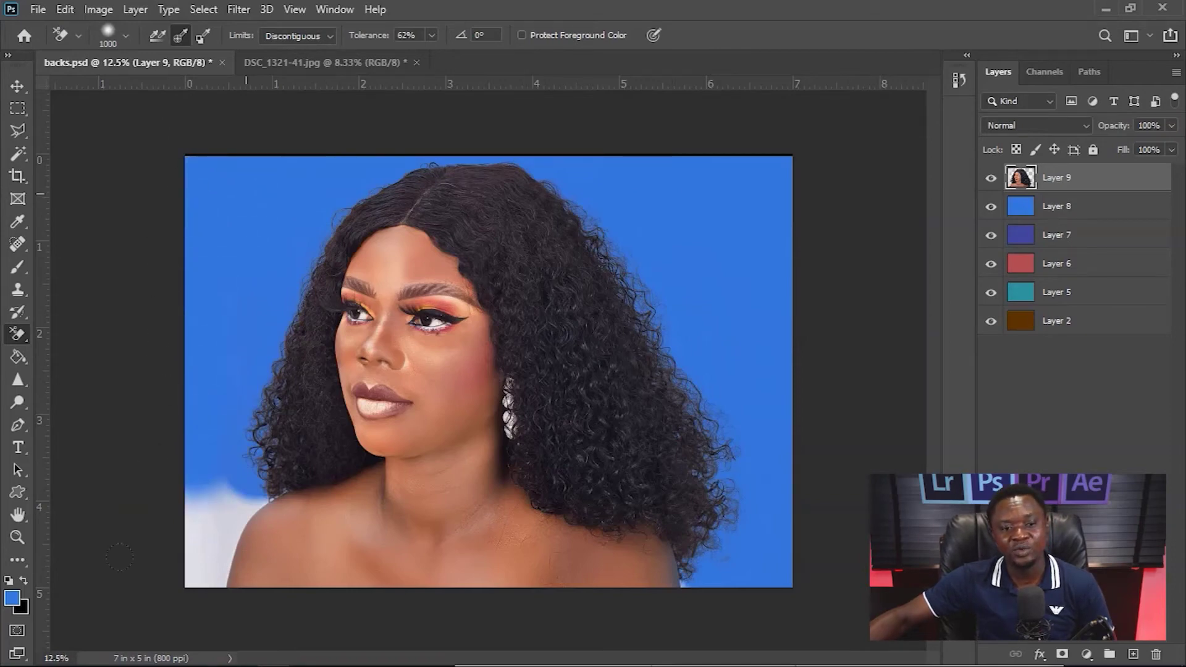
mouse_move(119, 558)
mouse_down()
mouse_move(213, 494)
mouse_move(204, 583)
mouse_up()
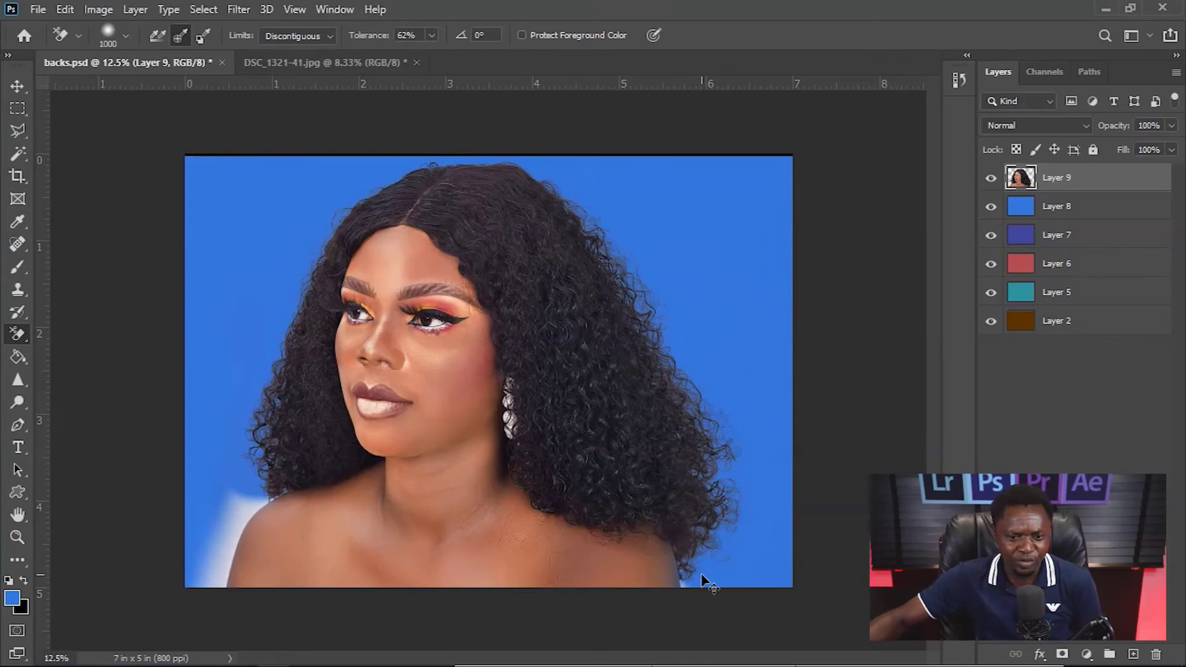
key(ctrl+z)
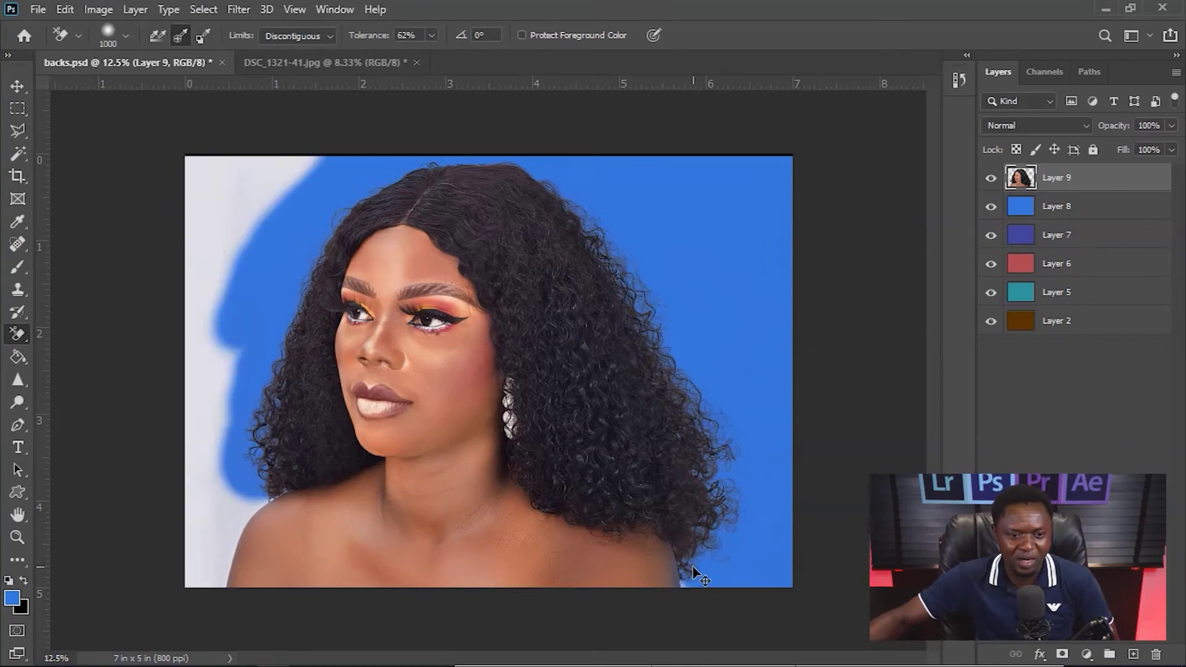
key(ctrl+z)
key(ctrl+z)
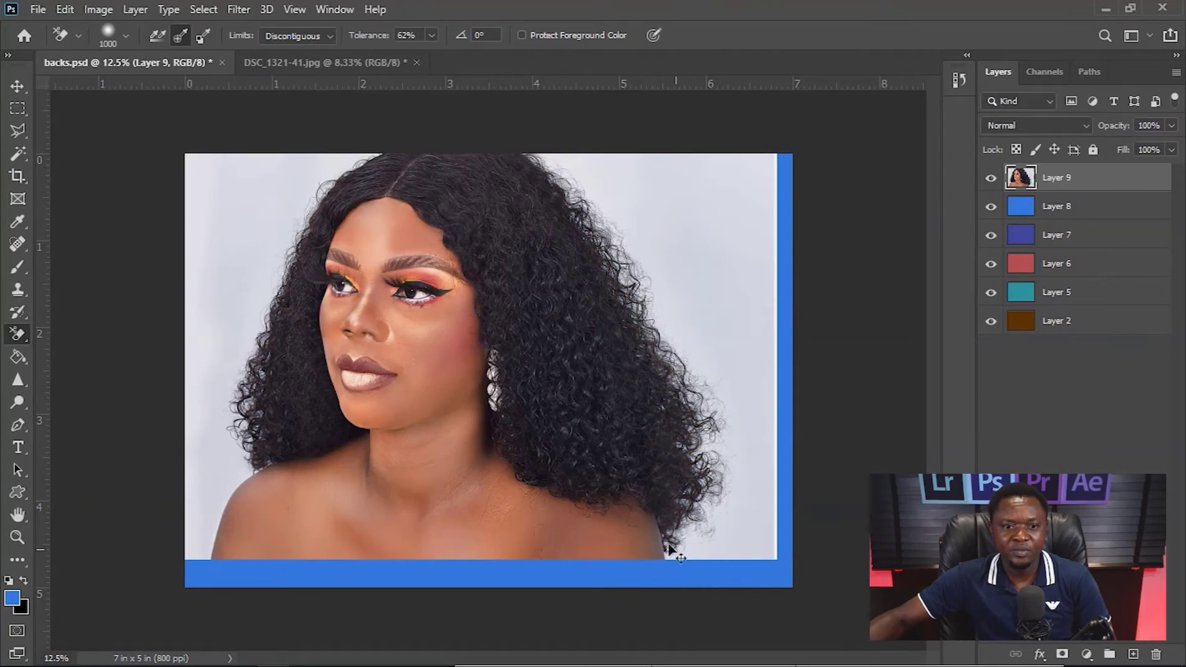
Step: Move Layer 9 back over the blue strips to fill the canvas, then zoom and pan to its left edge
click(18, 85)
mouse_move(385, 264)
mouse_down()
mouse_move(418, 288)
mouse_move(397, 289)
mouse_up()
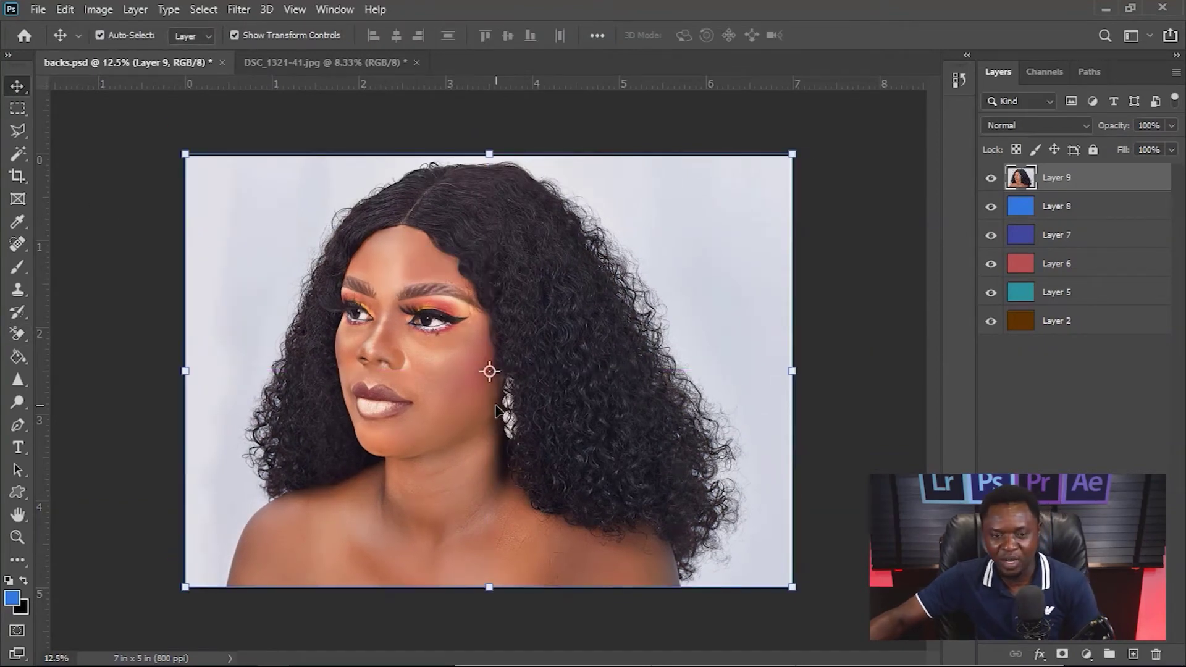
key(ctrl+plus)
key(ctrl+plus)
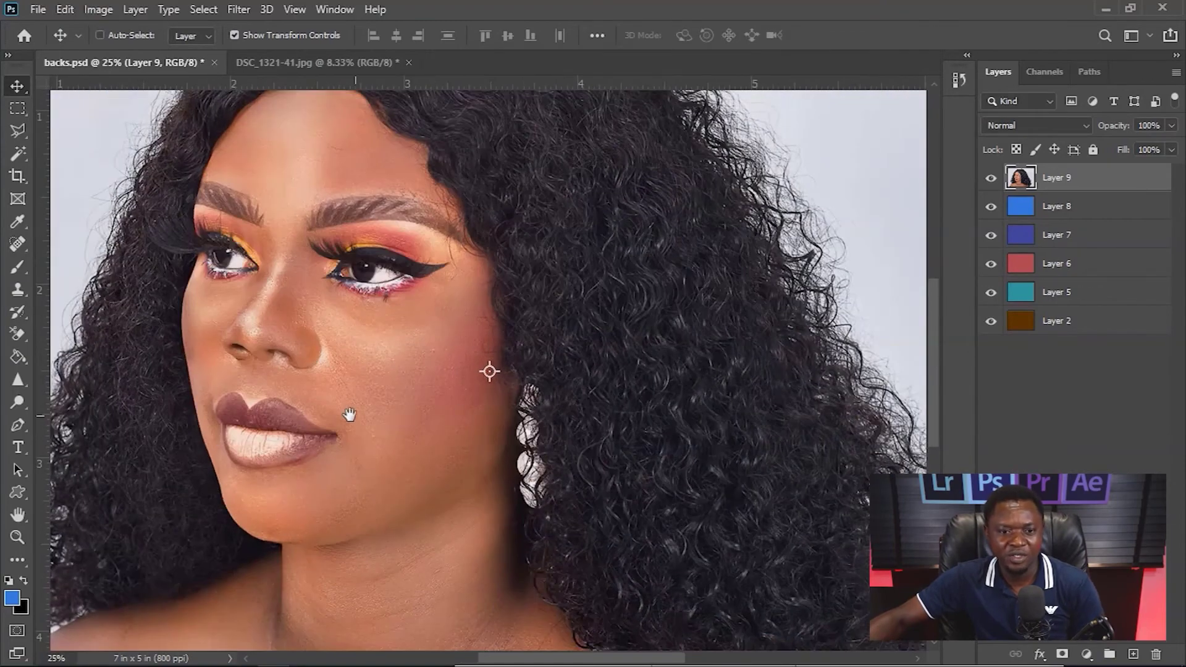
drag(349, 414, 750, 441)
drag(573, 370, 409, 393)
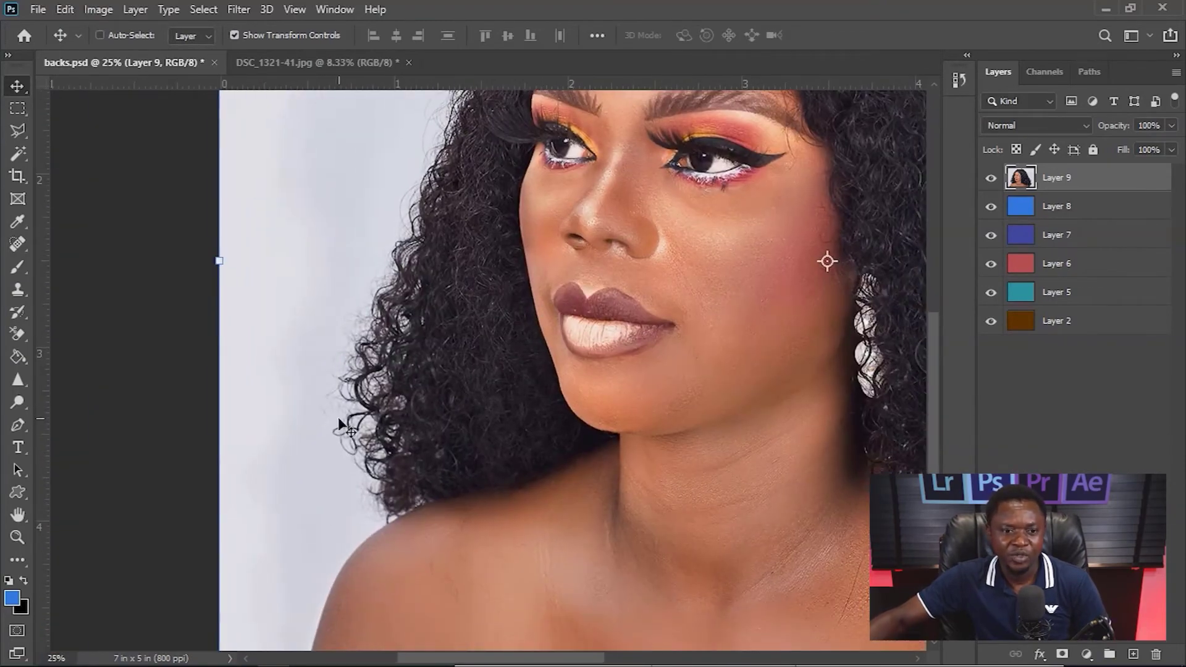
drag(319, 415, 237, 358)
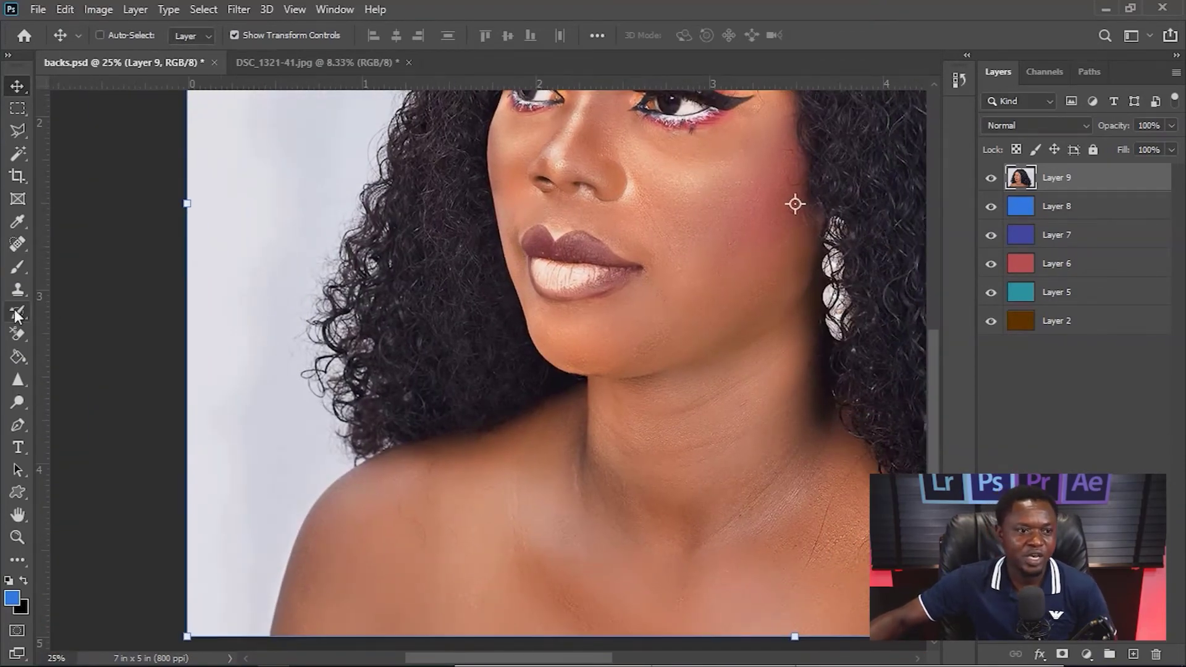
click(17, 333)
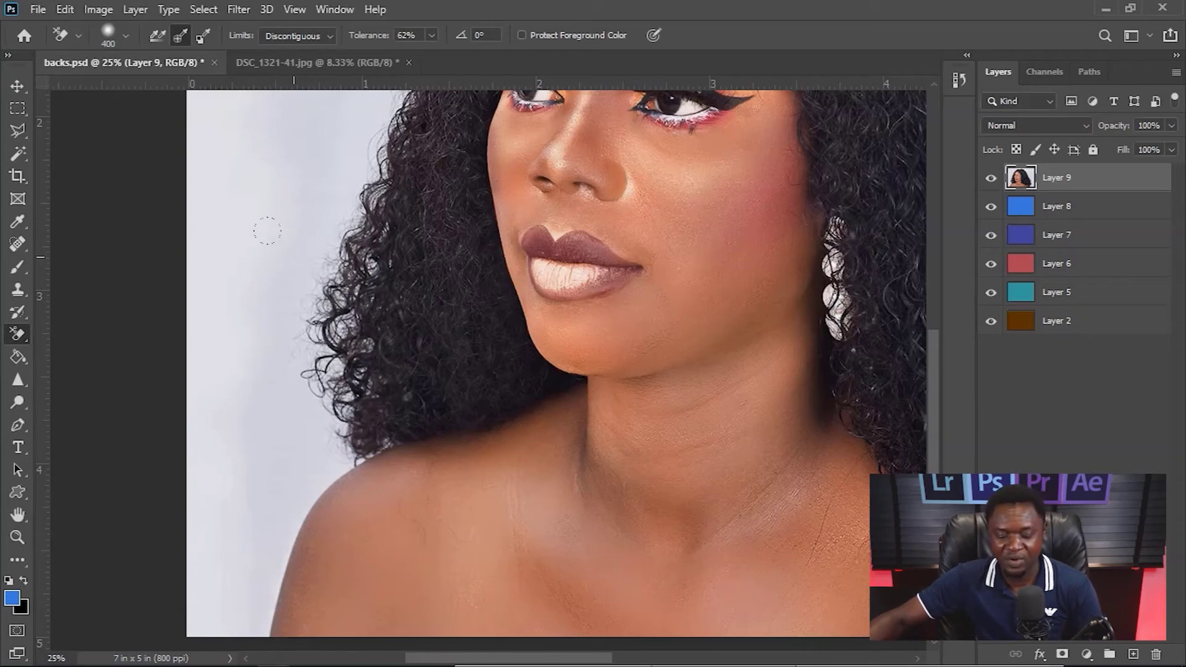
Step: Erase the grey backdrop left of the hair up to the hairline, revealing blue
mouse_move(266, 230)
mouse_down()
mouse_move(297, 163)
mouse_move(301, 186)
mouse_move(336, 182)
mouse_up()
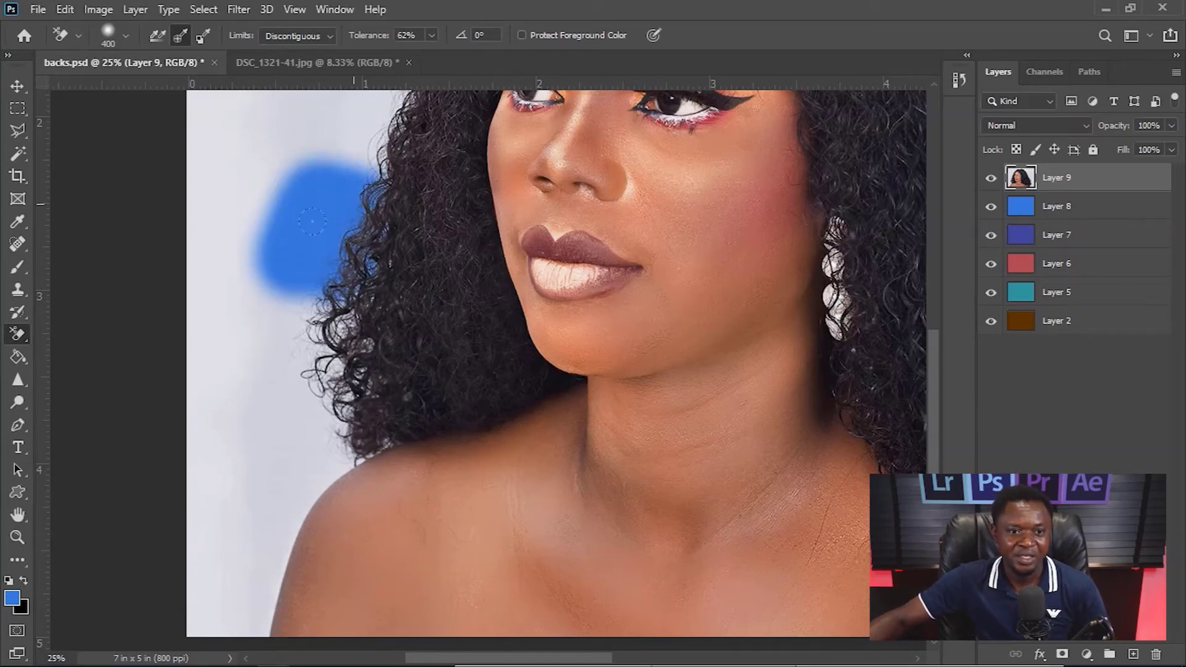
mouse_move(312, 220)
mouse_down()
mouse_move(327, 318)
mouse_move(315, 337)
mouse_move(260, 333)
mouse_move(298, 320)
mouse_move(333, 414)
mouse_move(321, 435)
mouse_move(271, 460)
mouse_move(334, 457)
mouse_up()
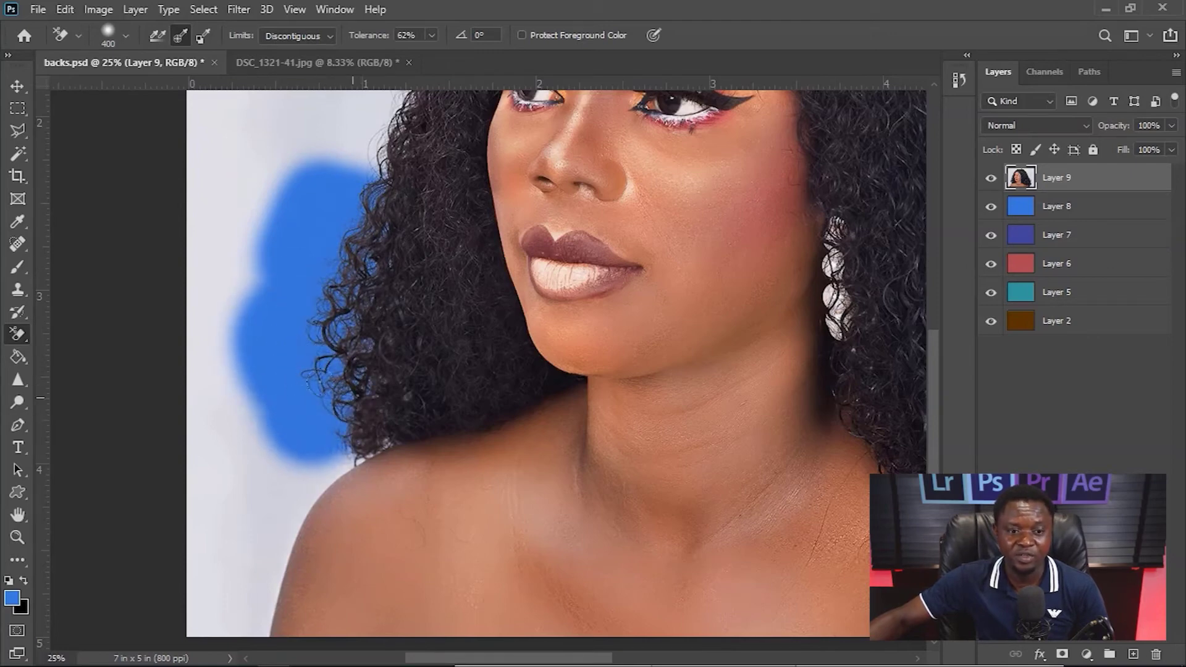
mouse_move(331, 234)
mouse_down()
mouse_move(338, 149)
mouse_move(347, 195)
mouse_up()
drag(430, 227, 387, 504)
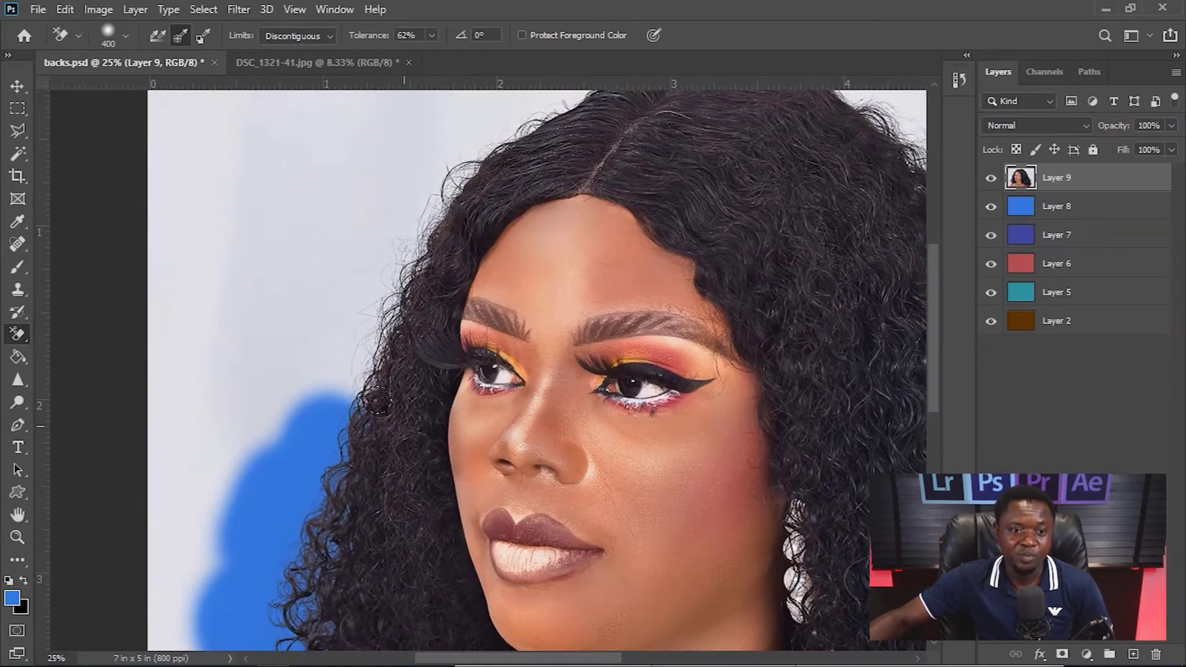
mouse_move(285, 327)
mouse_down()
mouse_move(328, 269)
mouse_move(337, 321)
mouse_move(310, 355)
mouse_move(333, 236)
mouse_move(356, 200)
mouse_move(339, 282)
mouse_up()
mouse_move(360, 231)
mouse_down()
mouse_move(433, 154)
mouse_move(383, 149)
mouse_move(476, 111)
mouse_move(373, 264)
mouse_move(371, 346)
mouse_move(308, 494)
mouse_up()
Step: Shrink the brush to 250 and erase the backdrop along the top of the curls
key(bracketleft)
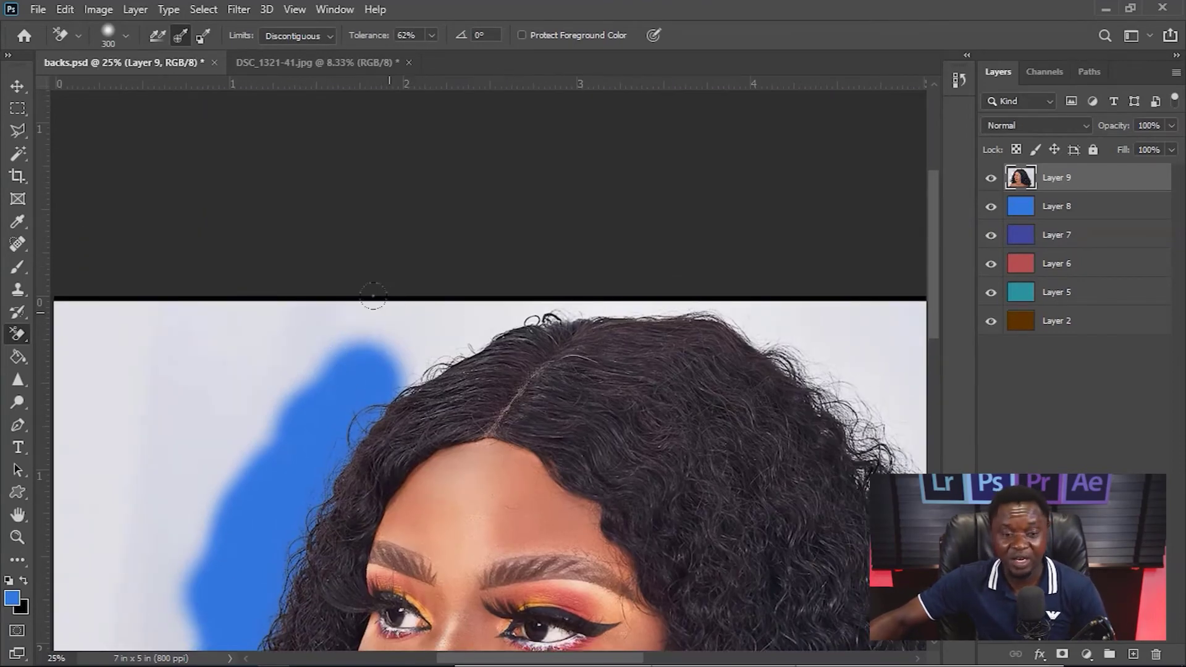
key(bracketleft)
mouse_move(373, 297)
mouse_down()
mouse_move(432, 334)
mouse_move(432, 377)
mouse_move(381, 364)
mouse_move(444, 322)
mouse_move(397, 358)
mouse_up()
mouse_move(481, 307)
mouse_down()
mouse_move(550, 278)
mouse_move(542, 284)
mouse_move(581, 291)
mouse_move(512, 297)
mouse_move(622, 281)
mouse_move(642, 288)
mouse_move(611, 290)
mouse_move(678, 284)
mouse_move(766, 294)
mouse_up()
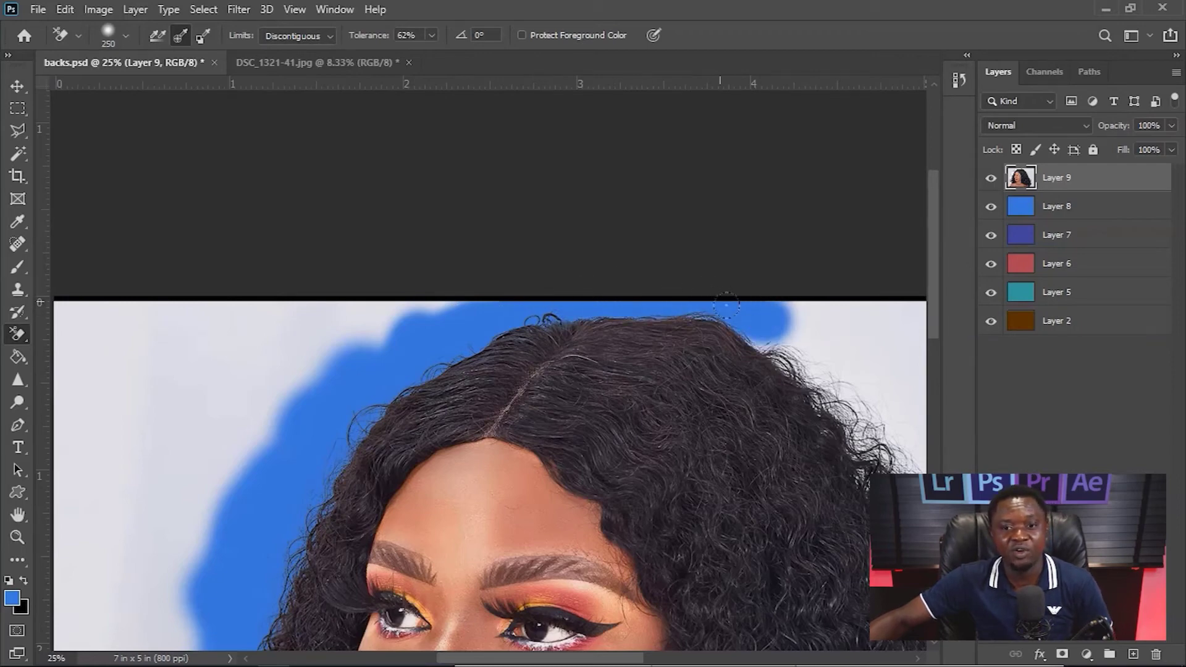
mouse_move(635, 291)
mouse_down()
mouse_move(762, 342)
mouse_move(793, 336)
mouse_move(718, 301)
mouse_up()
drag(781, 331, 349, 350)
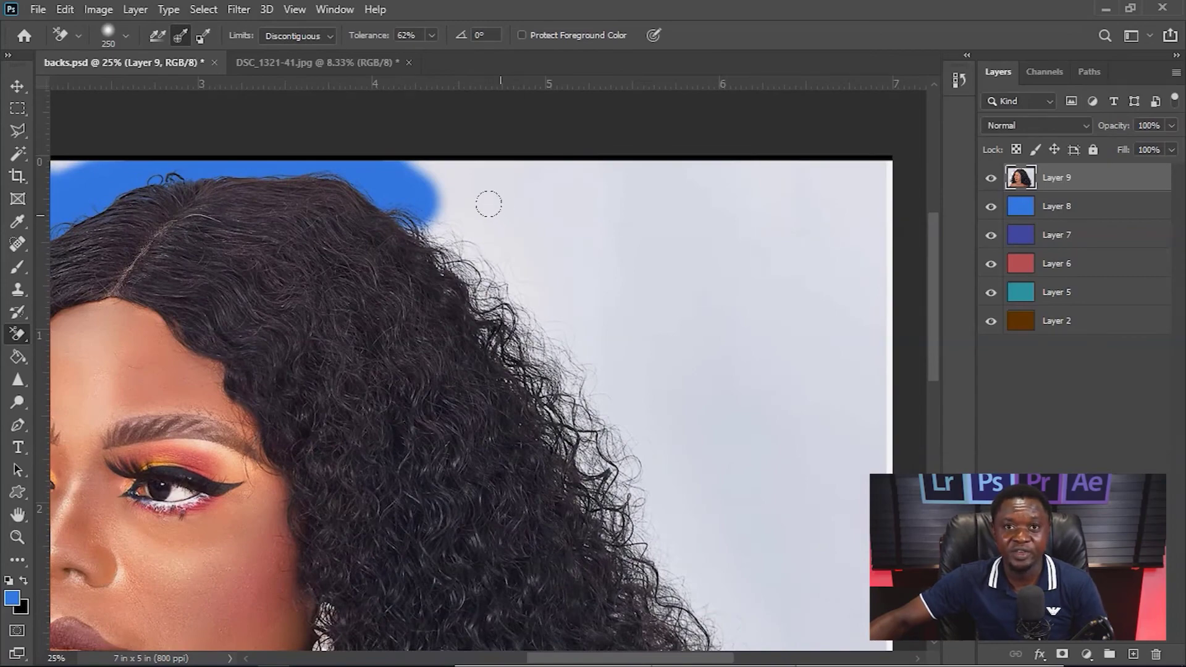
drag(483, 204, 439, 204)
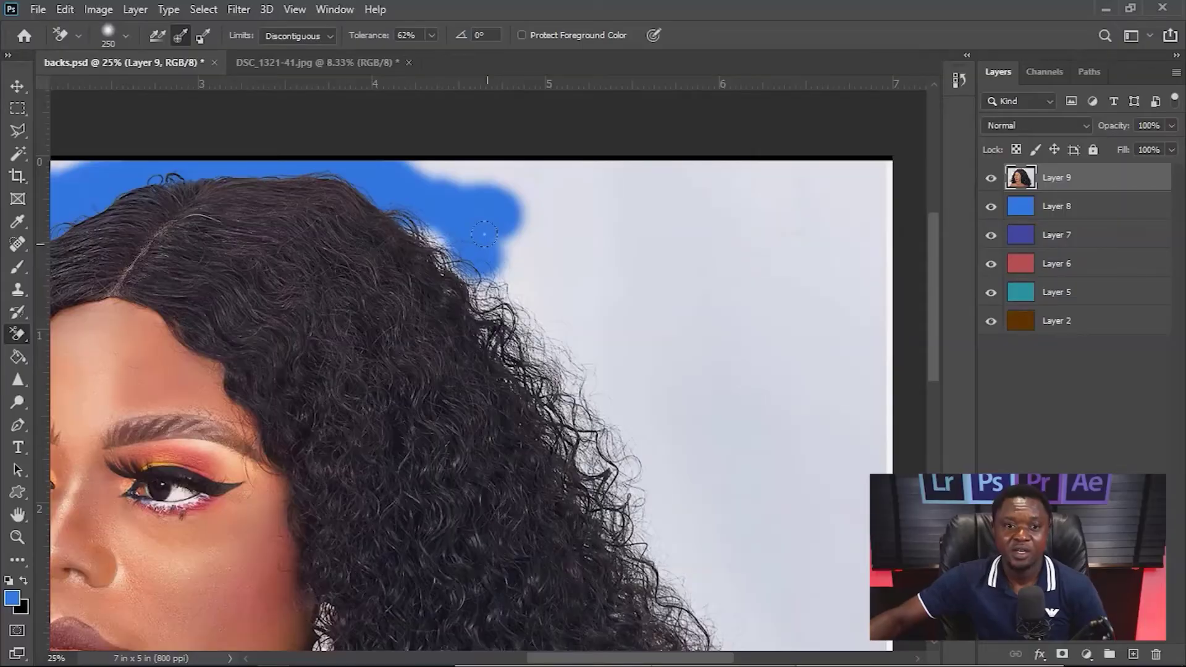
Step: Erase the backdrop down the right side of the curls to the shoulder
mouse_move(537, 247)
mouse_down()
mouse_move(412, 195)
mouse_move(549, 352)
mouse_move(556, 386)
mouse_move(621, 466)
mouse_move(415, 323)
mouse_up()
mouse_move(424, 227)
mouse_down()
mouse_move(457, 241)
mouse_move(444, 272)
mouse_move(426, 300)
mouse_move(391, 305)
mouse_move(448, 370)
mouse_move(411, 350)
mouse_move(411, 393)
mouse_move(510, 445)
mouse_move(544, 488)
mouse_move(470, 373)
mouse_move(488, 296)
mouse_move(556, 469)
mouse_move(559, 546)
mouse_move(571, 562)
mouse_move(587, 537)
mouse_move(516, 304)
mouse_move(531, 314)
mouse_move(488, 383)
mouse_move(401, 290)
mouse_up()
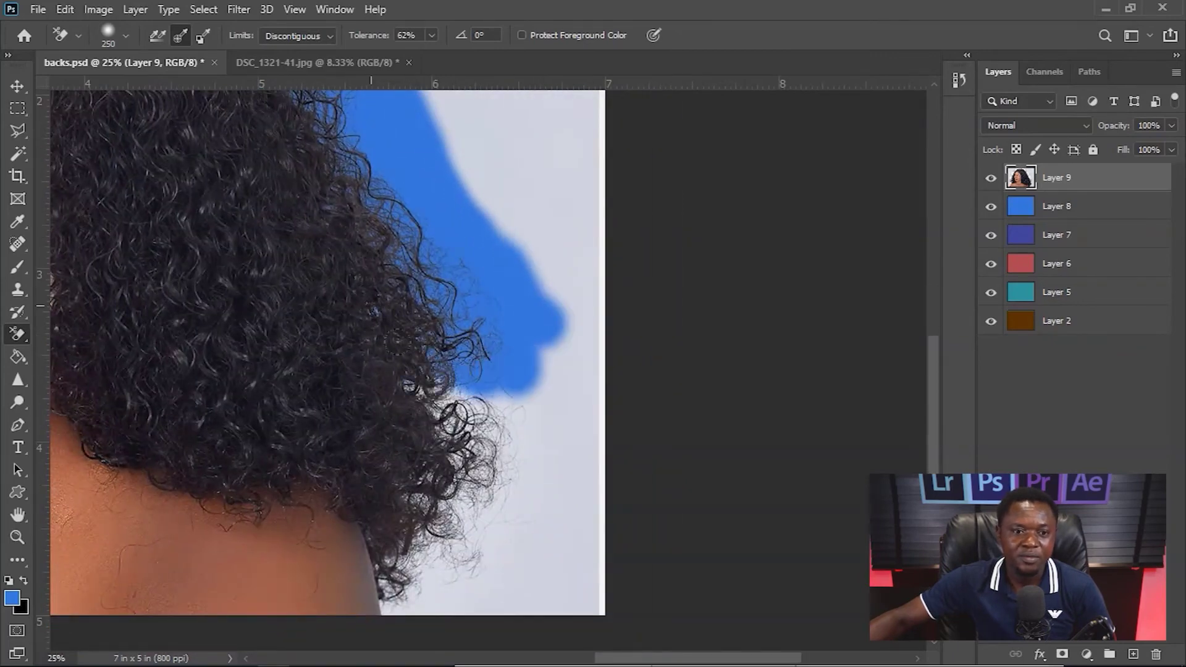
mouse_move(426, 389)
mouse_down()
mouse_move(472, 433)
mouse_move(525, 451)
mouse_move(544, 284)
mouse_up()
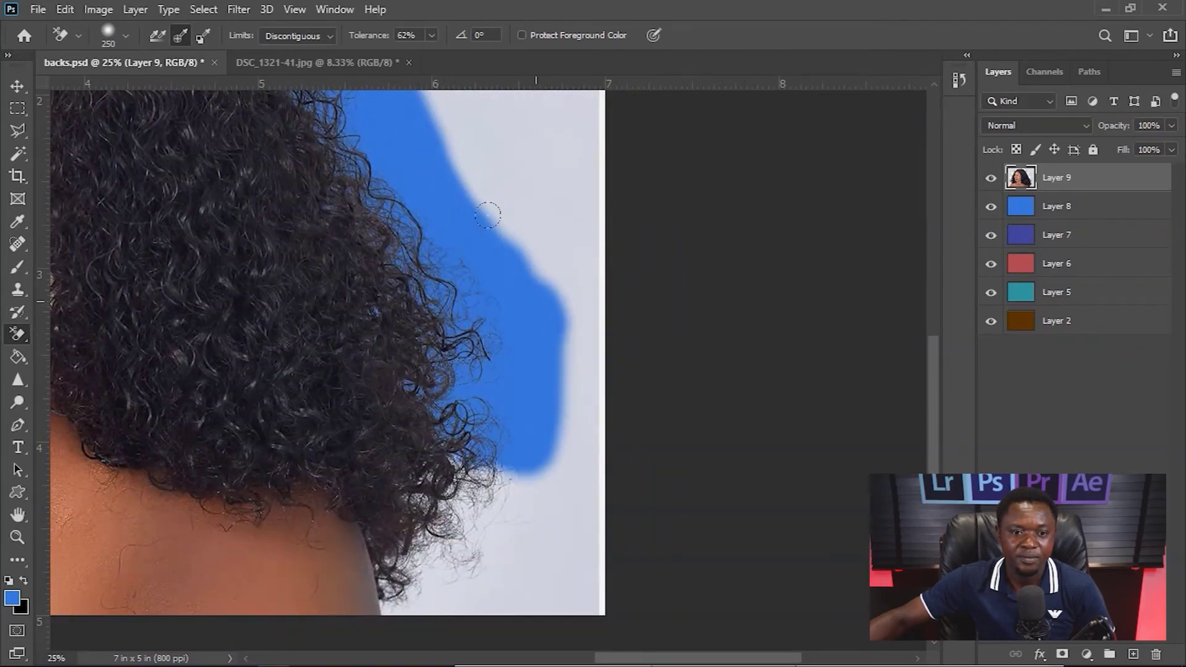
mouse_move(488, 215)
mouse_down()
mouse_move(483, 530)
mouse_move(505, 523)
mouse_move(503, 510)
mouse_move(395, 459)
mouse_move(379, 467)
mouse_move(458, 556)
mouse_up()
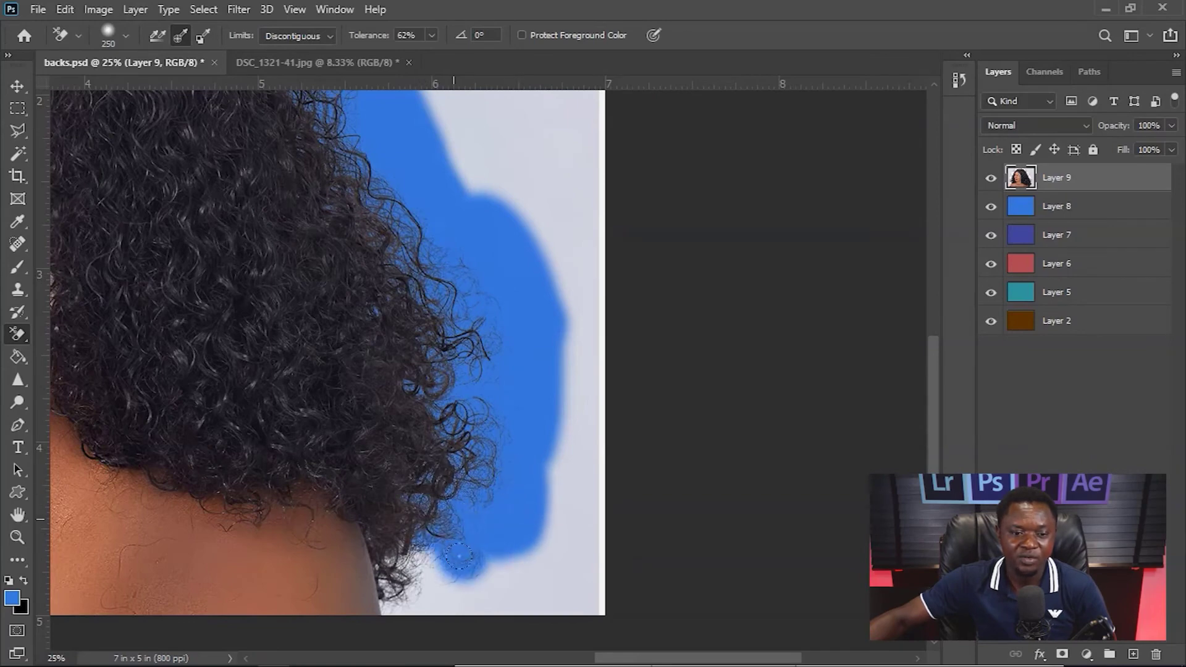
scroll(476, 432, down, 5)
mouse_move(484, 413)
mouse_down()
mouse_move(478, 388)
mouse_move(460, 383)
mouse_move(455, 423)
mouse_move(438, 381)
mouse_move(391, 392)
mouse_up()
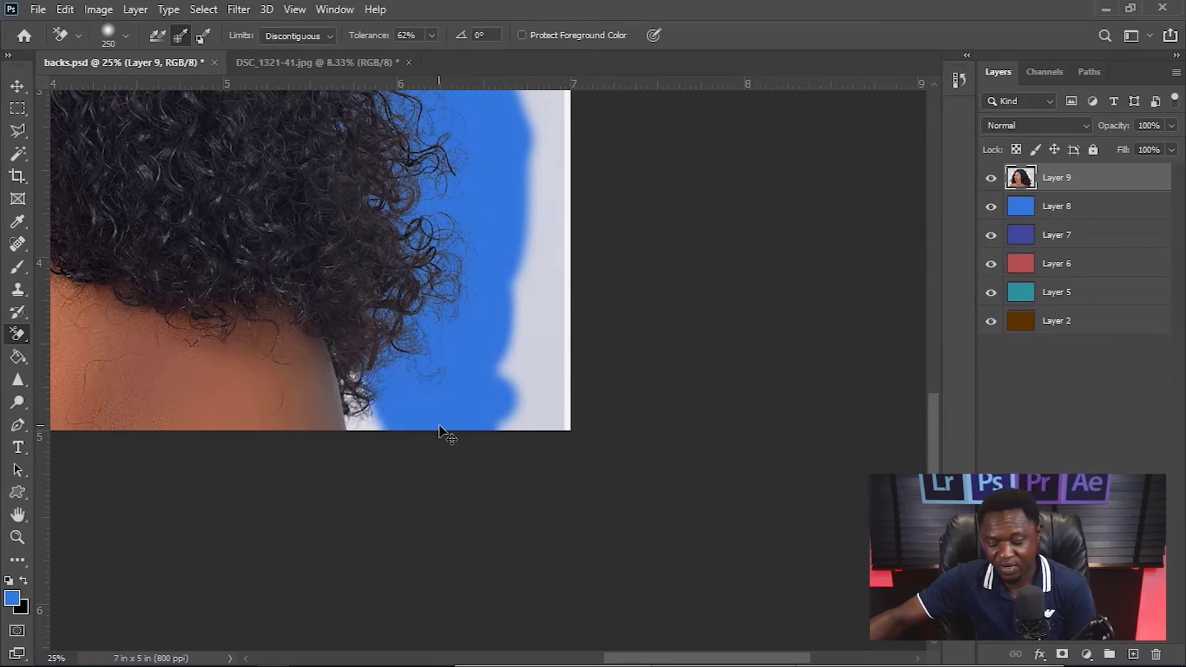
scroll(410, 421, up, 3)
Step: Draw a Polygonal Lasso selection around the backdrop beside the neck
key(l)
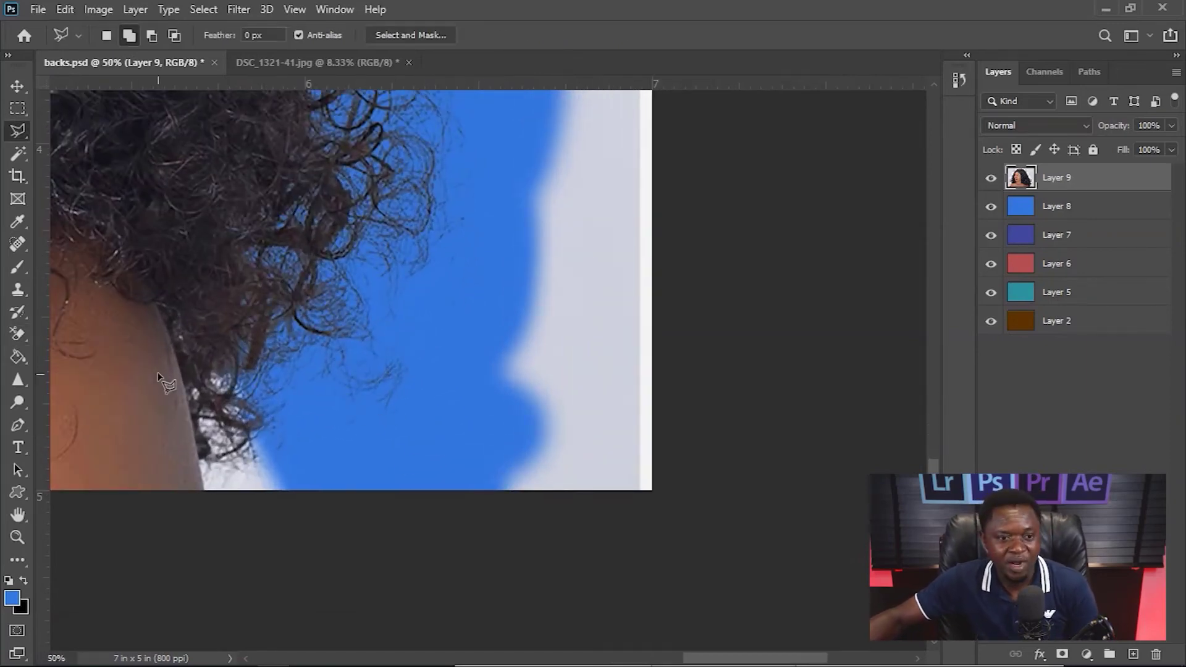
click(159, 308)
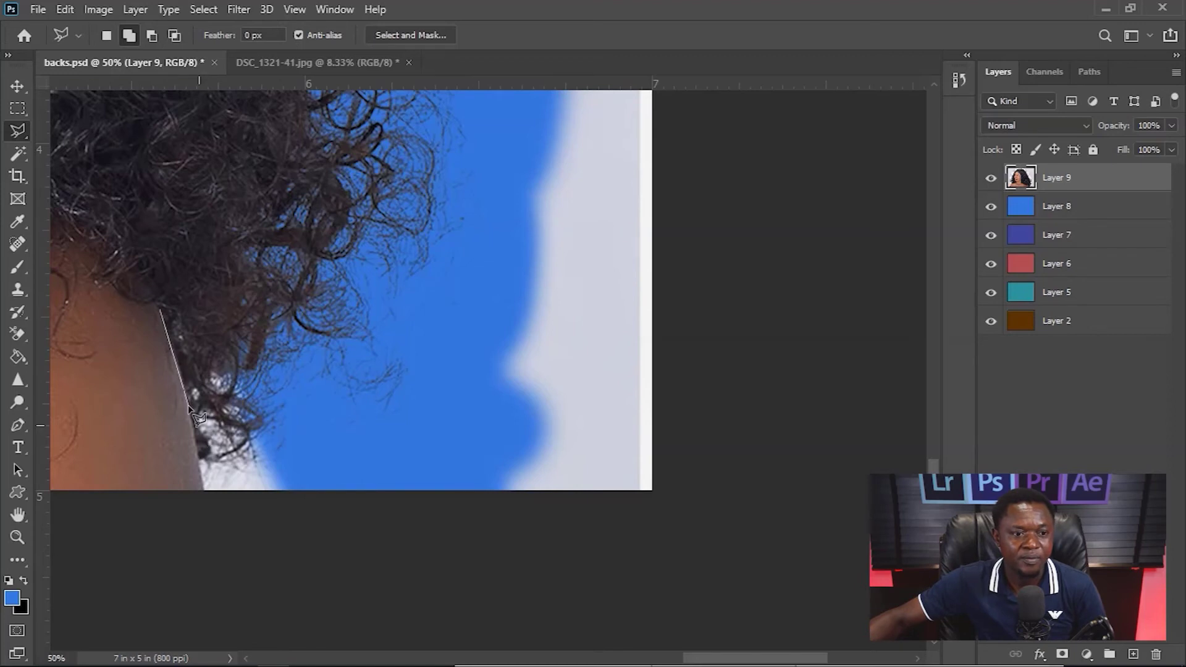
click(202, 490)
click(237, 518)
double_click(274, 320)
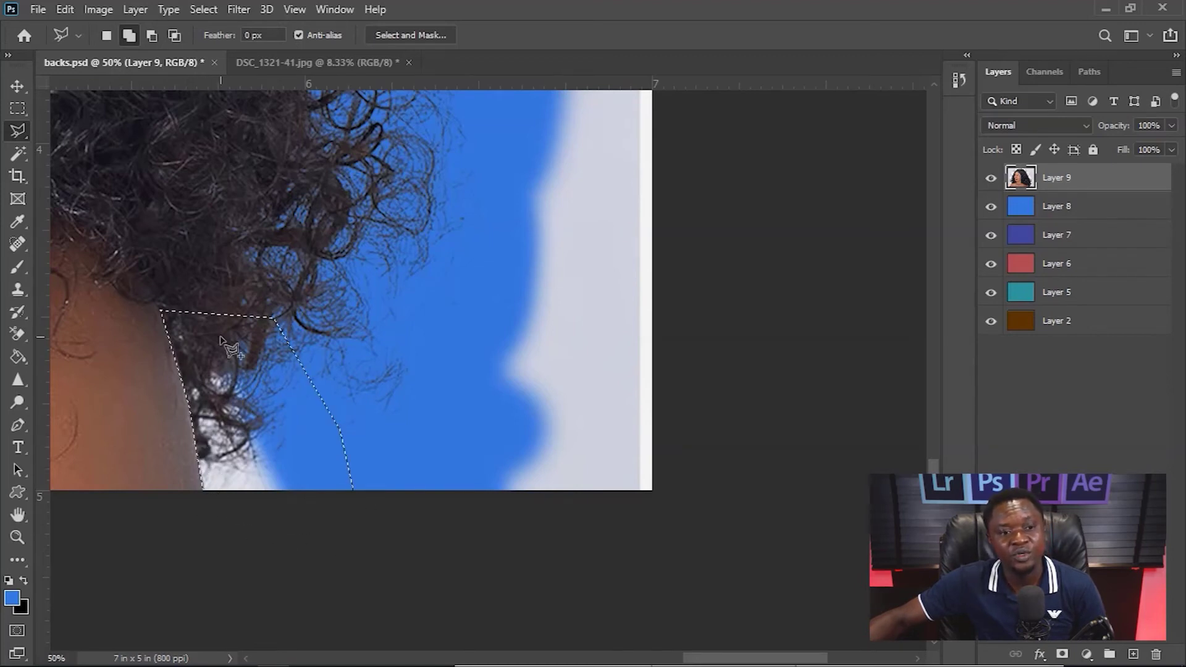
Step: Feather the selection by 4 px and erase the backdrop inside it to blue
right_click(221, 333)
click(276, 379)
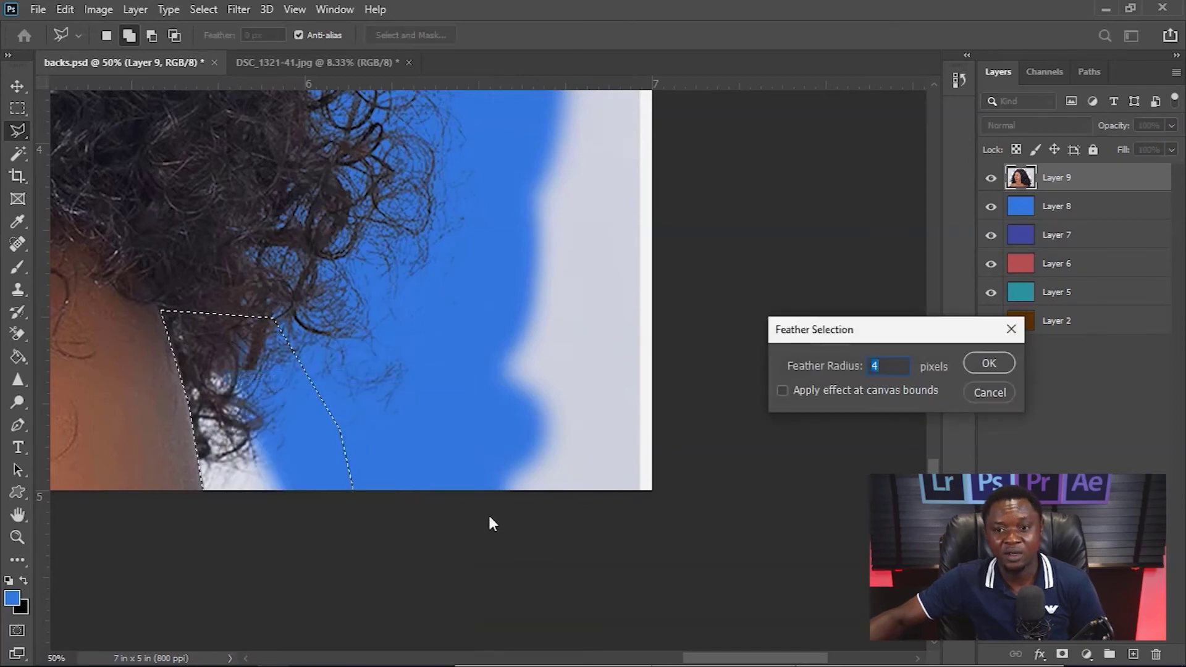
key(Return)
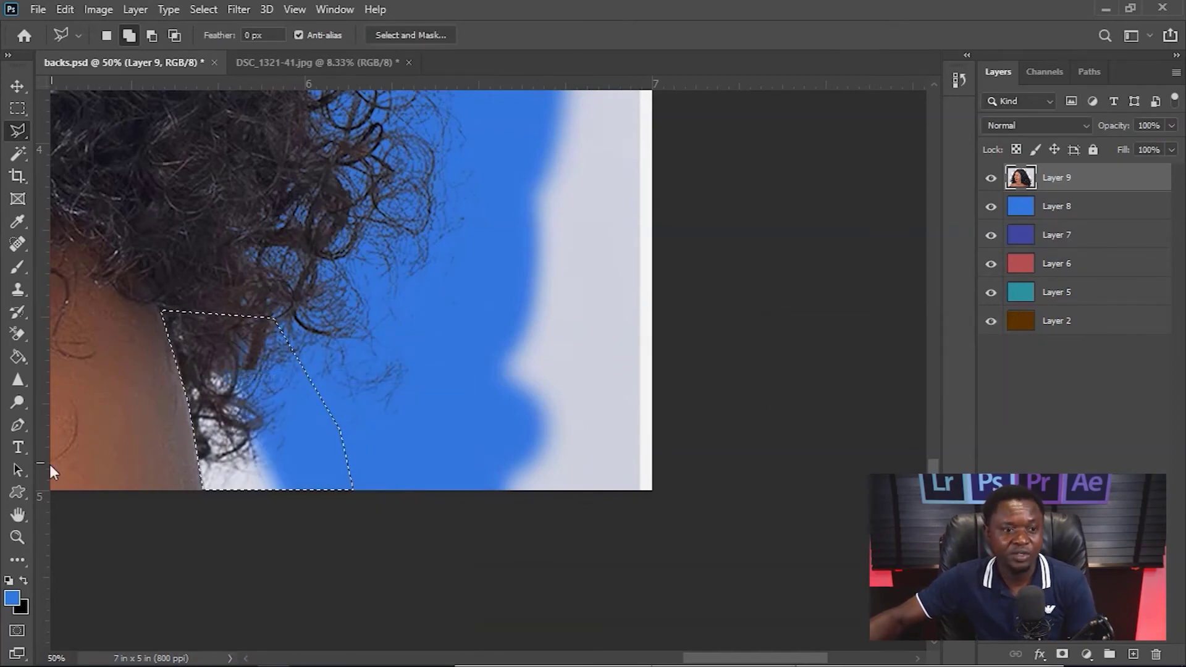
click(18, 334)
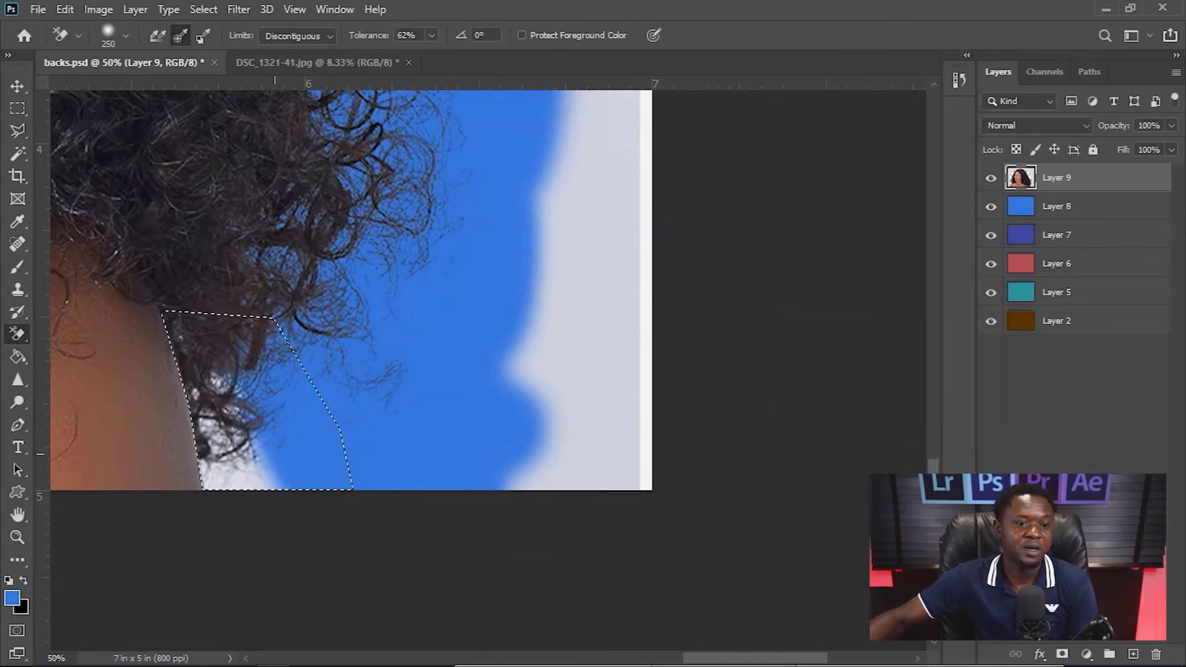
drag(241, 457, 220, 386)
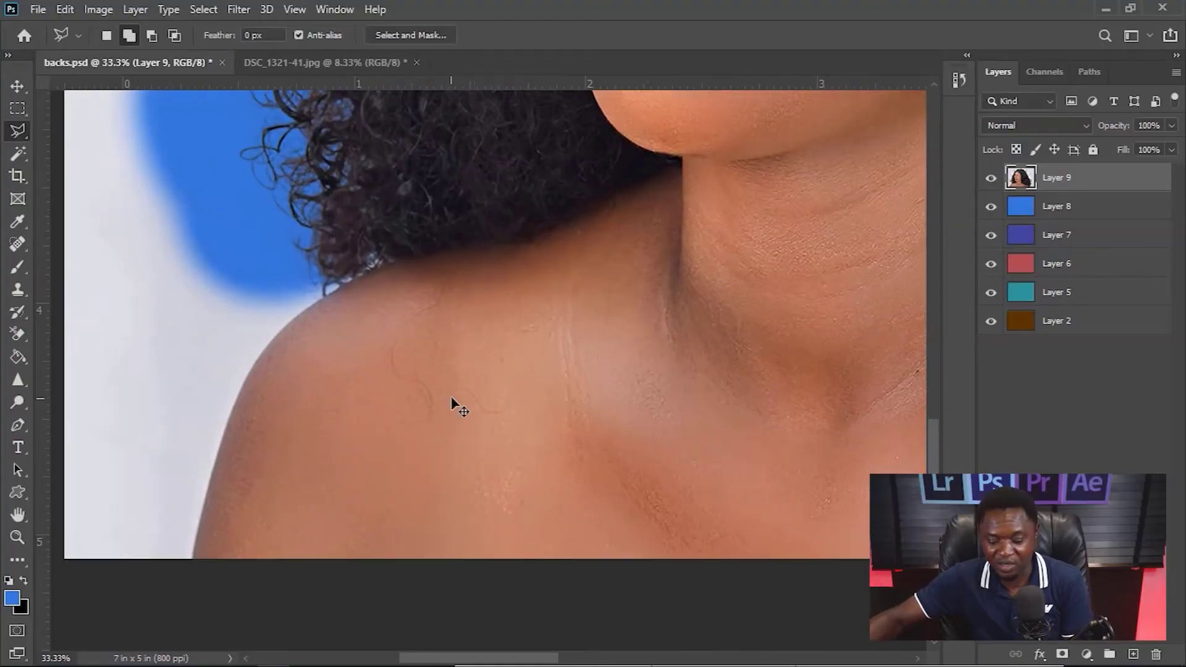
Step: Zoom in and trace a polygonal selection from the hair edge down the left shoulder
key(ctrl+plus)
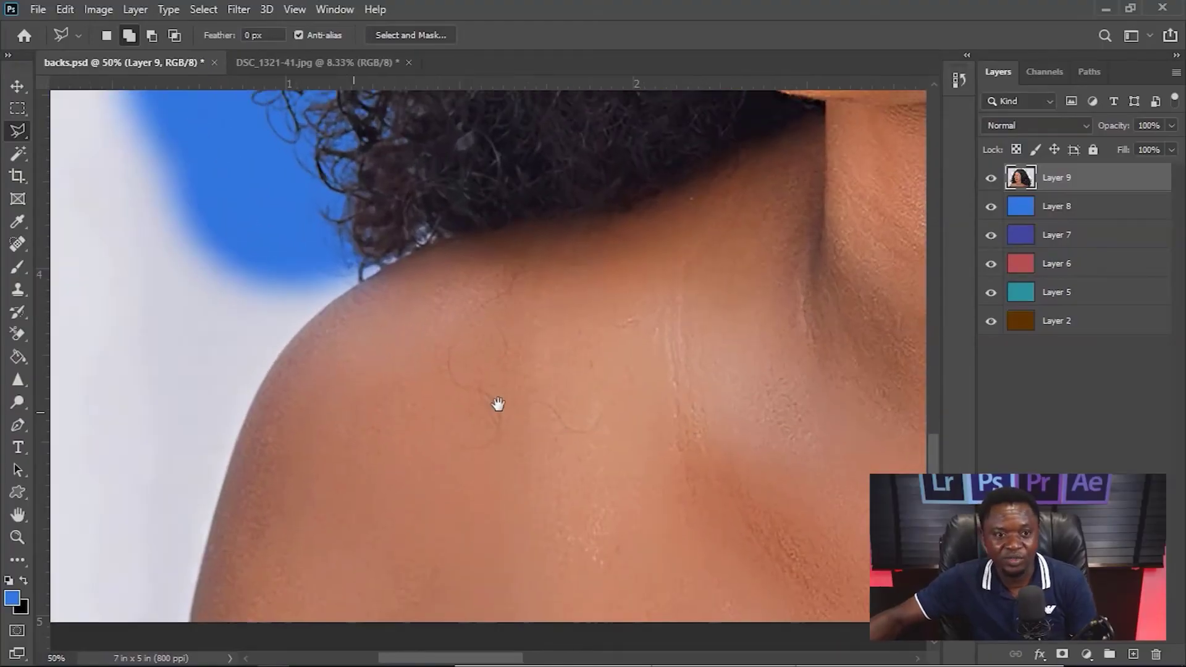
click(536, 217)
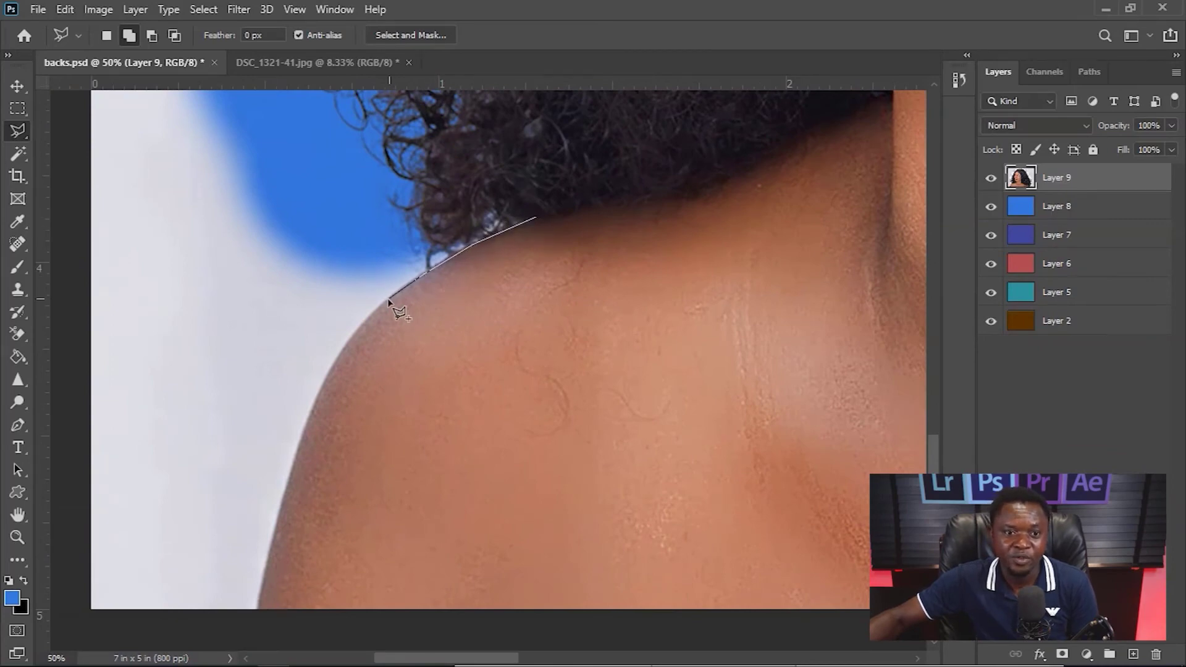
click(317, 399)
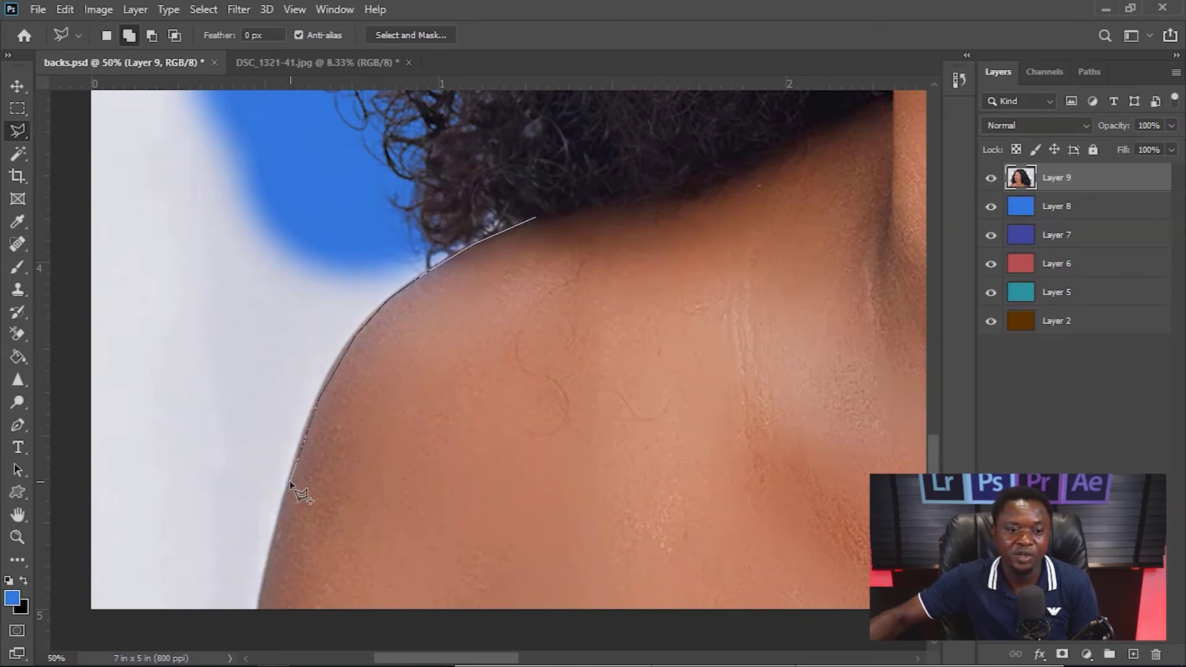
drag(272, 545, 389, 469)
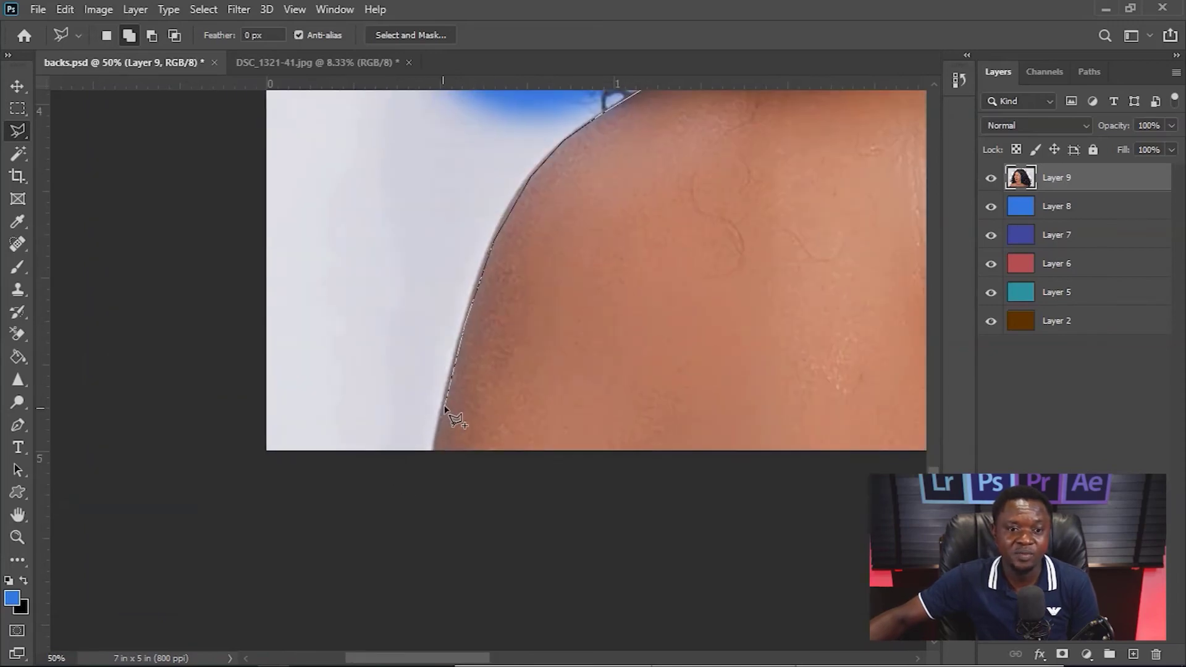
click(435, 453)
click(412, 490)
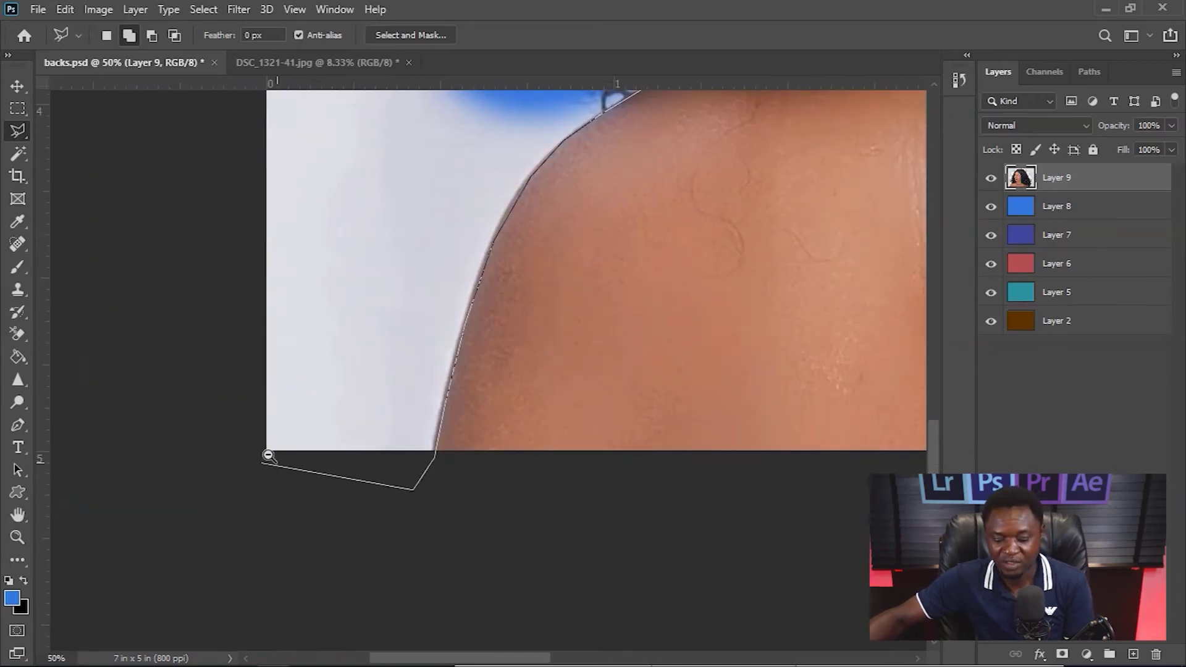
scroll(268, 455, down, 1)
Step: Extend the polygon around the backdrop left of the image and close it at the shoulder
click(257, 497)
click(216, 431)
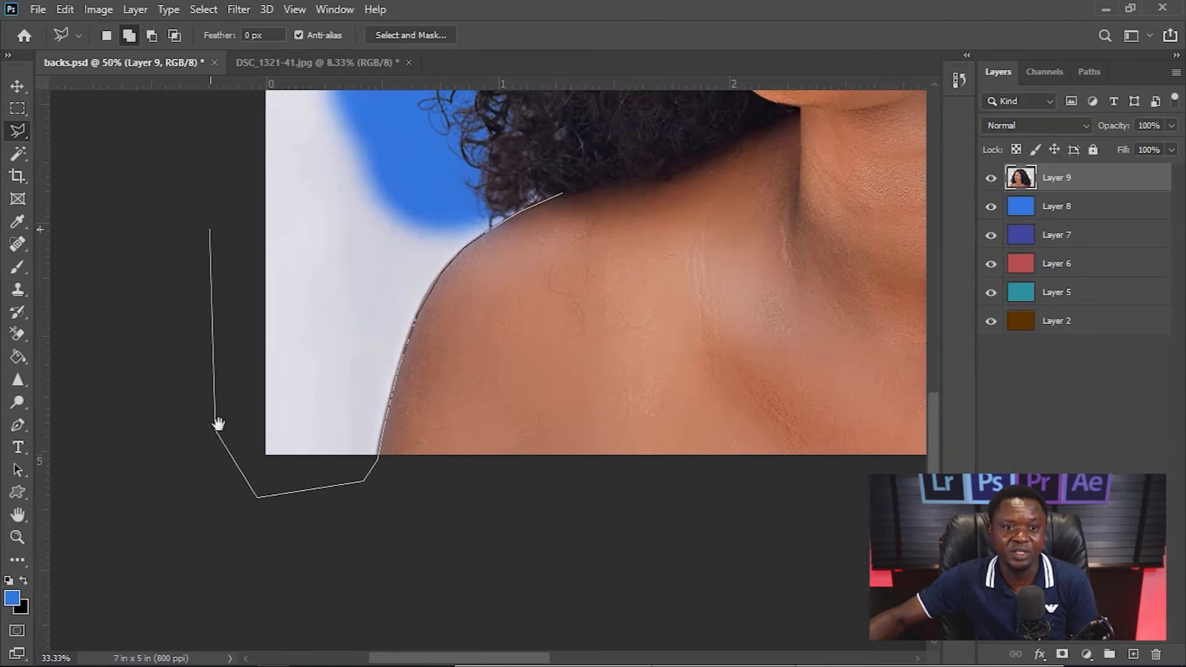
drag(218, 424, 227, 599)
click(215, 338)
click(299, 304)
click(497, 316)
click(569, 383)
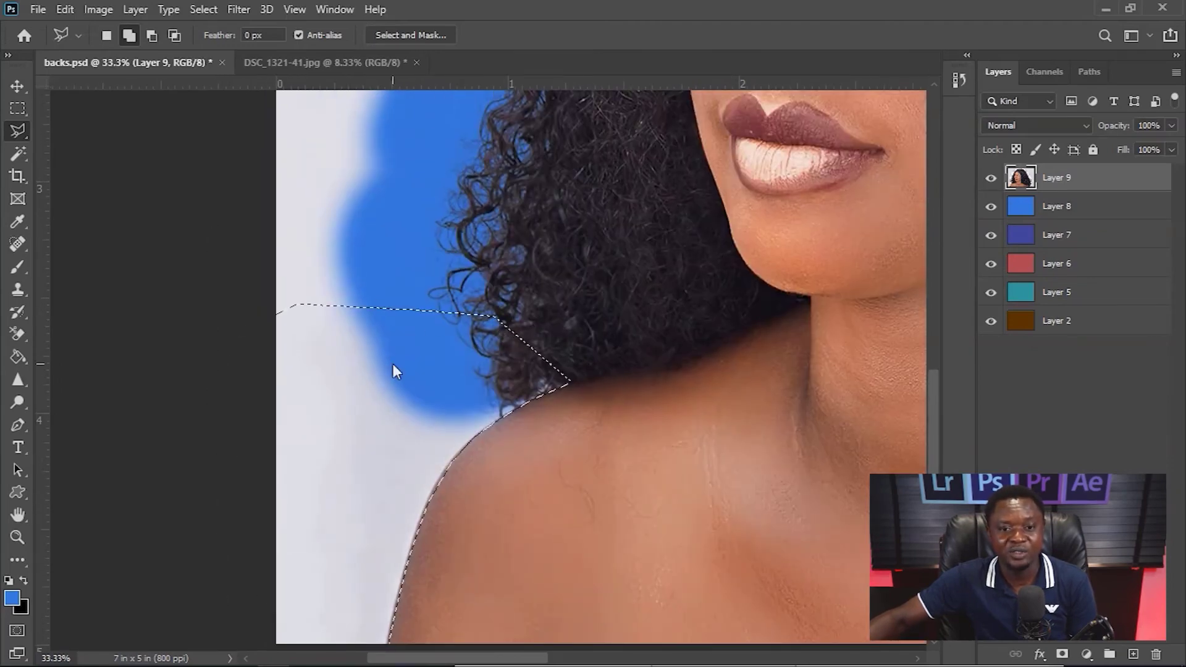
Step: Feather the shoulder selection by 4 pixels
right_click(393, 371)
click(460, 87)
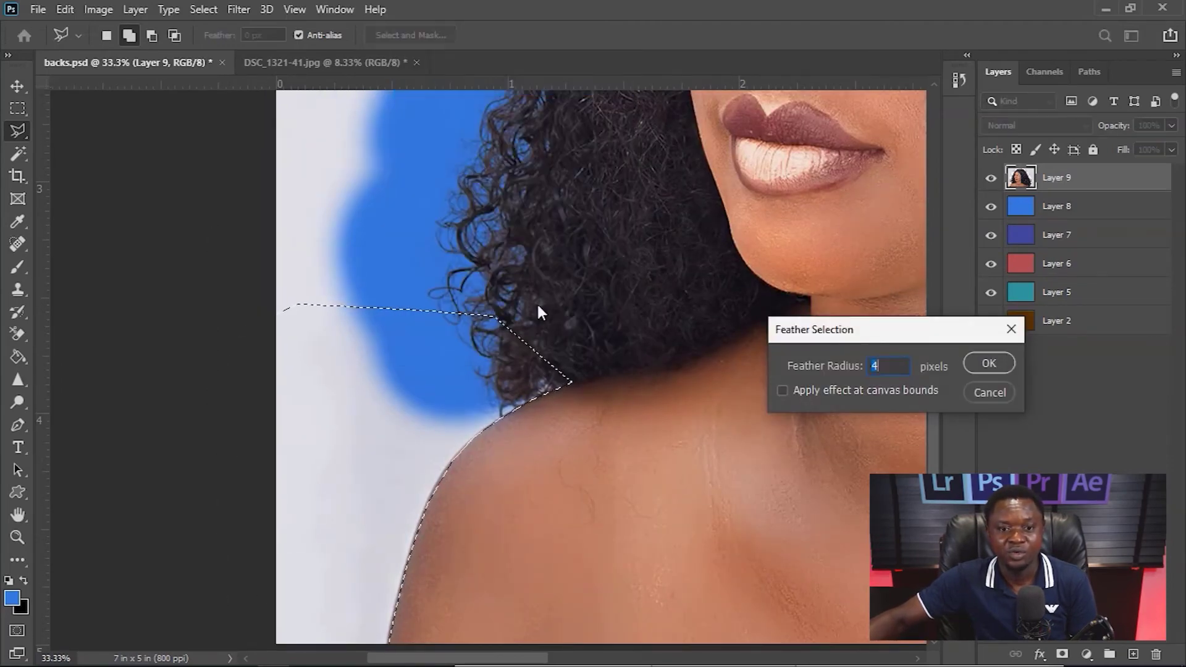
key(Return)
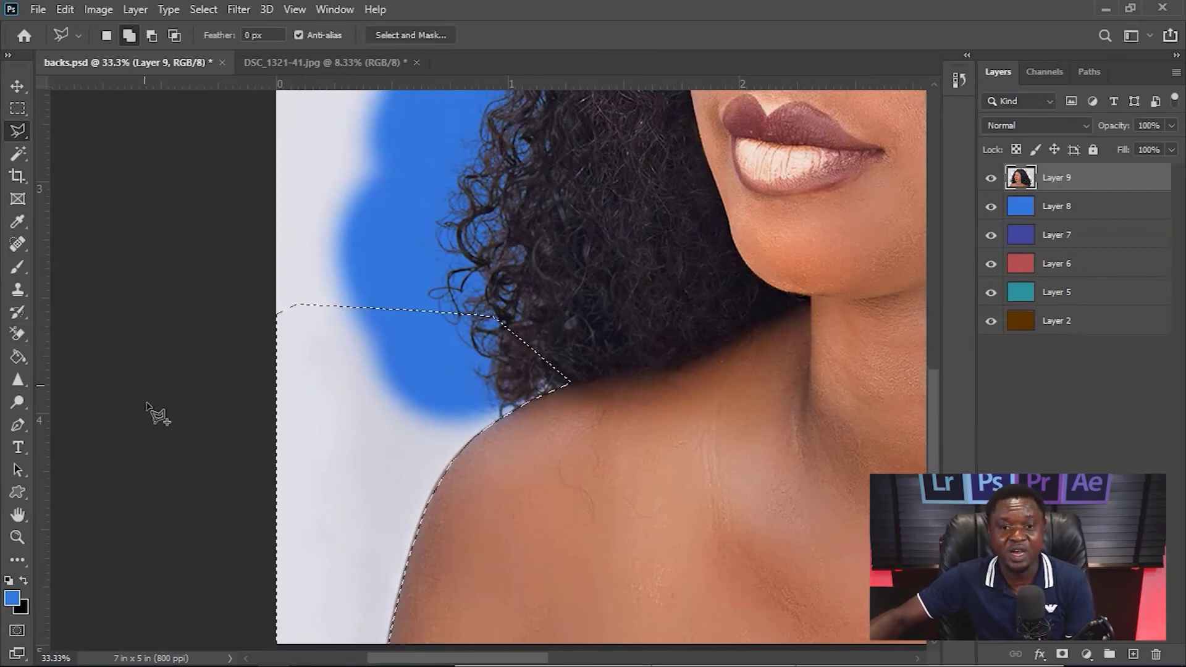
click(17, 335)
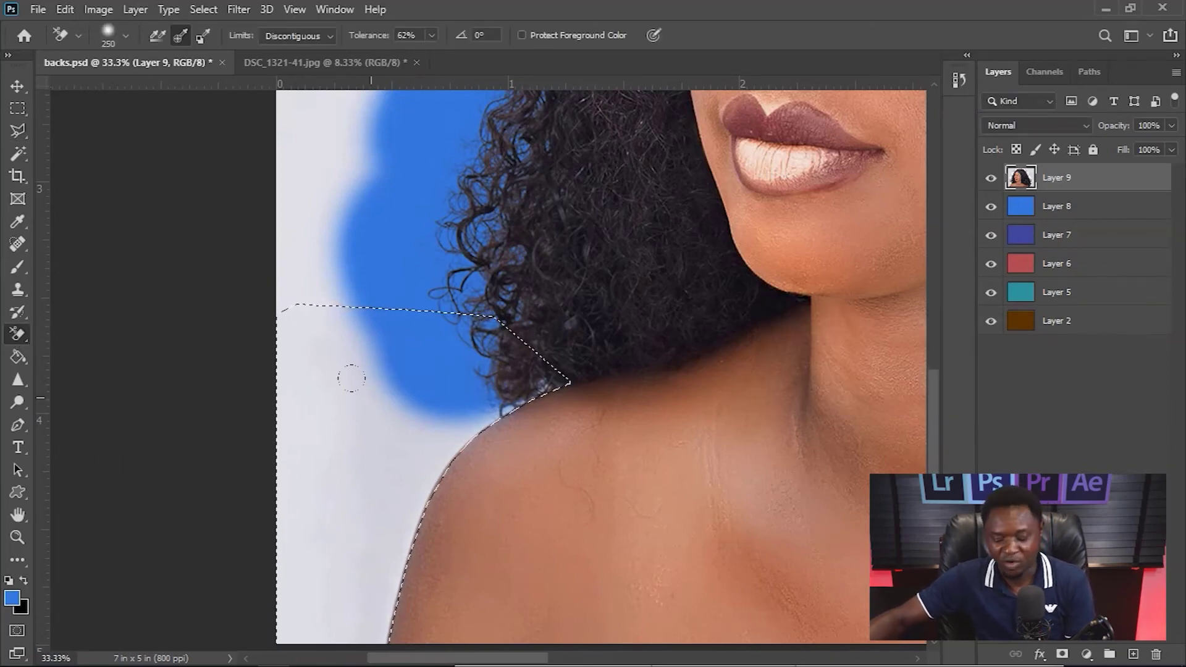
Step: Erase the grey backdrop inside the selection with a 700-pixel Background Eraser brush
key(bracketright)
key(bracketright)
key(bracketright)
key(bracketright)
key(bracketright)
mouse_move(321, 389)
mouse_down()
mouse_move(330, 358)
mouse_move(346, 587)
mouse_move(220, 534)
mouse_up()
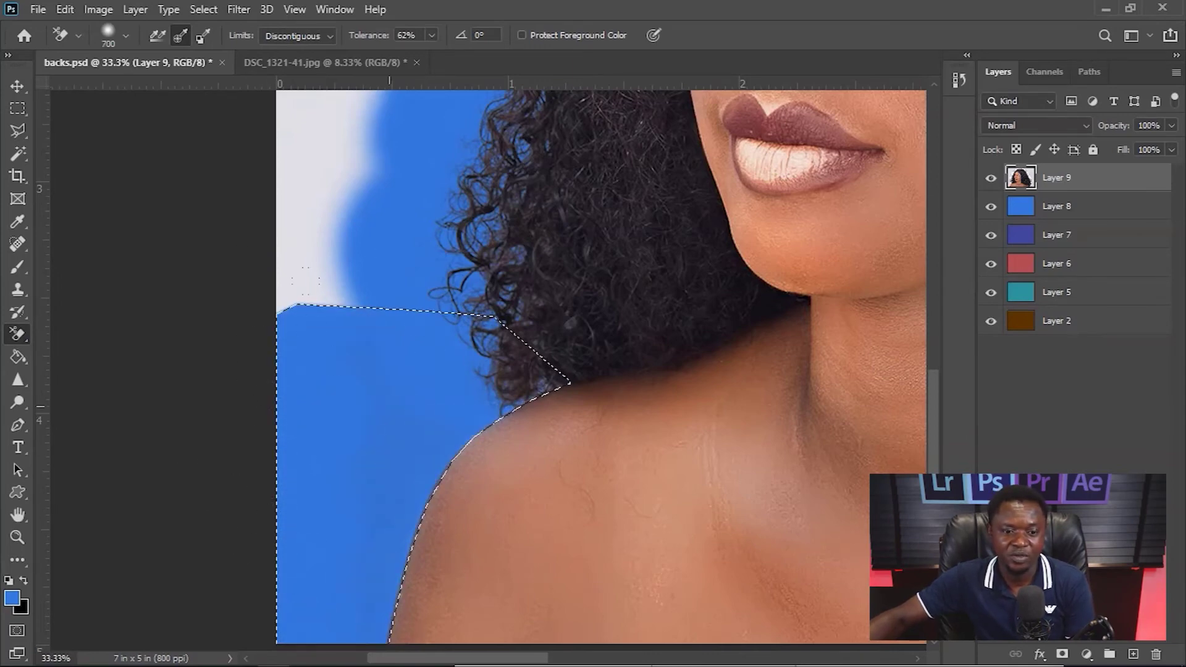
key(ctrl+minus)
key(ctrl+minus)
key(ctrl+minus)
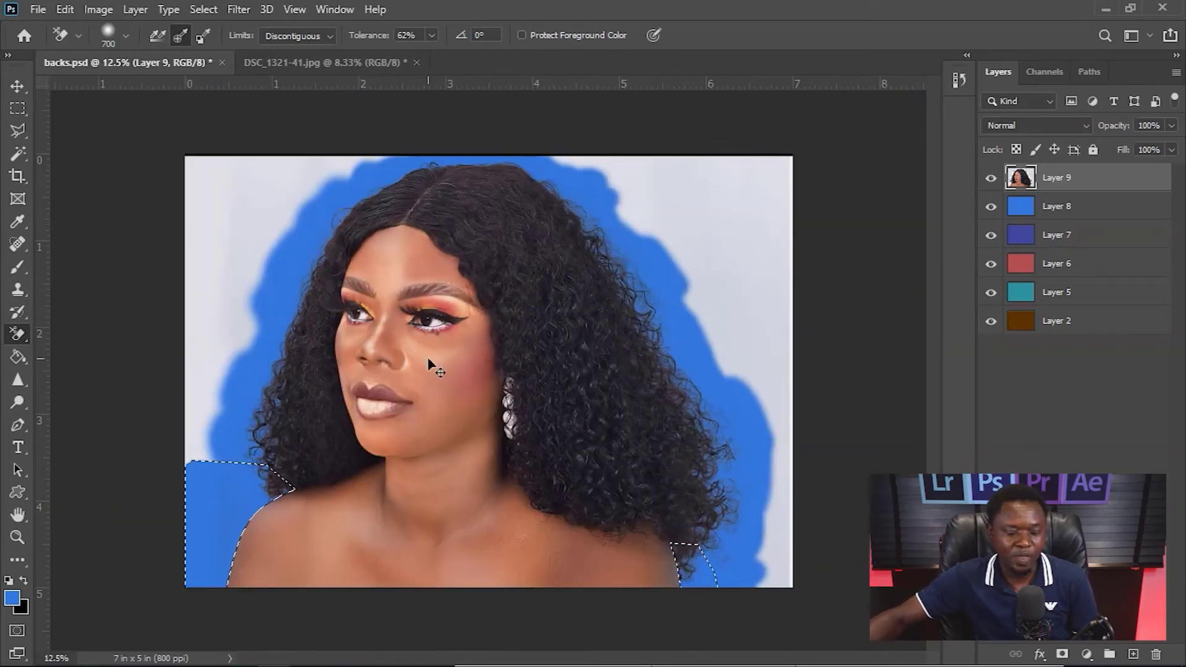
Step: Deselect and erase the remaining backdrop patches at the top left and upper right
key(ctrl+d)
mouse_move(261, 175)
mouse_down()
mouse_move(320, 110)
mouse_move(370, 125)
mouse_move(244, 154)
mouse_move(253, 168)
mouse_move(184, 156)
mouse_move(198, 90)
mouse_move(182, 158)
mouse_move(227, 193)
mouse_move(223, 237)
mouse_move(261, 192)
mouse_move(174, 292)
mouse_move(179, 360)
mouse_move(222, 261)
mouse_move(178, 412)
mouse_move(190, 337)
mouse_up()
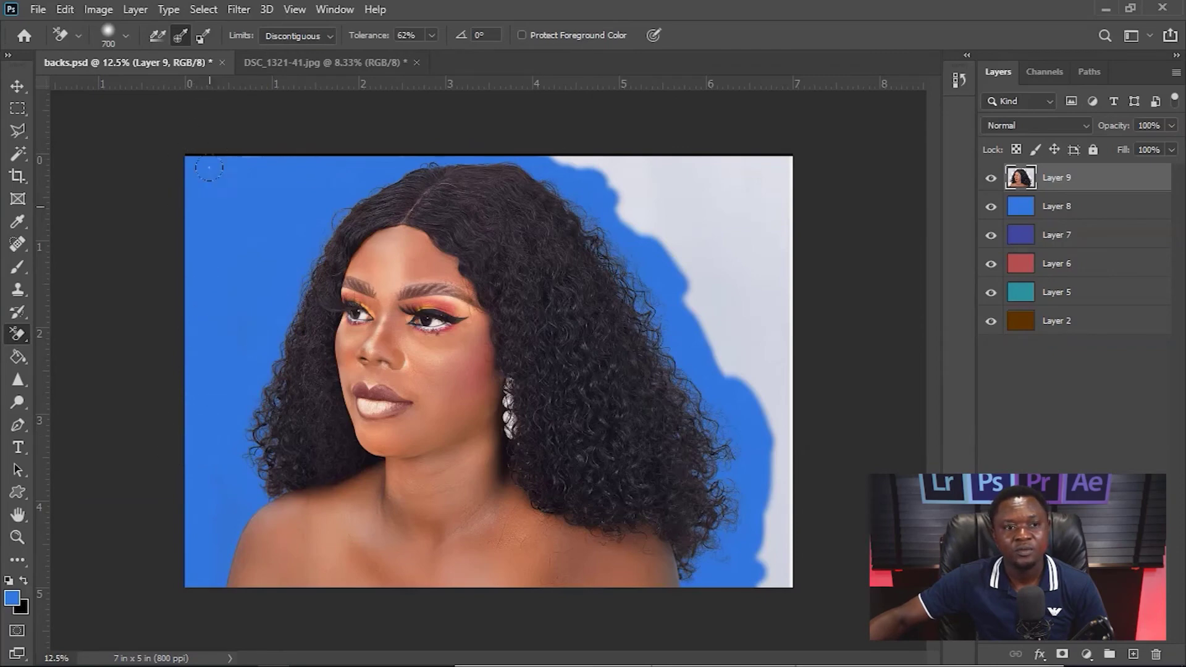
mouse_move(591, 111)
mouse_down()
mouse_move(634, 156)
mouse_move(554, 134)
mouse_up()
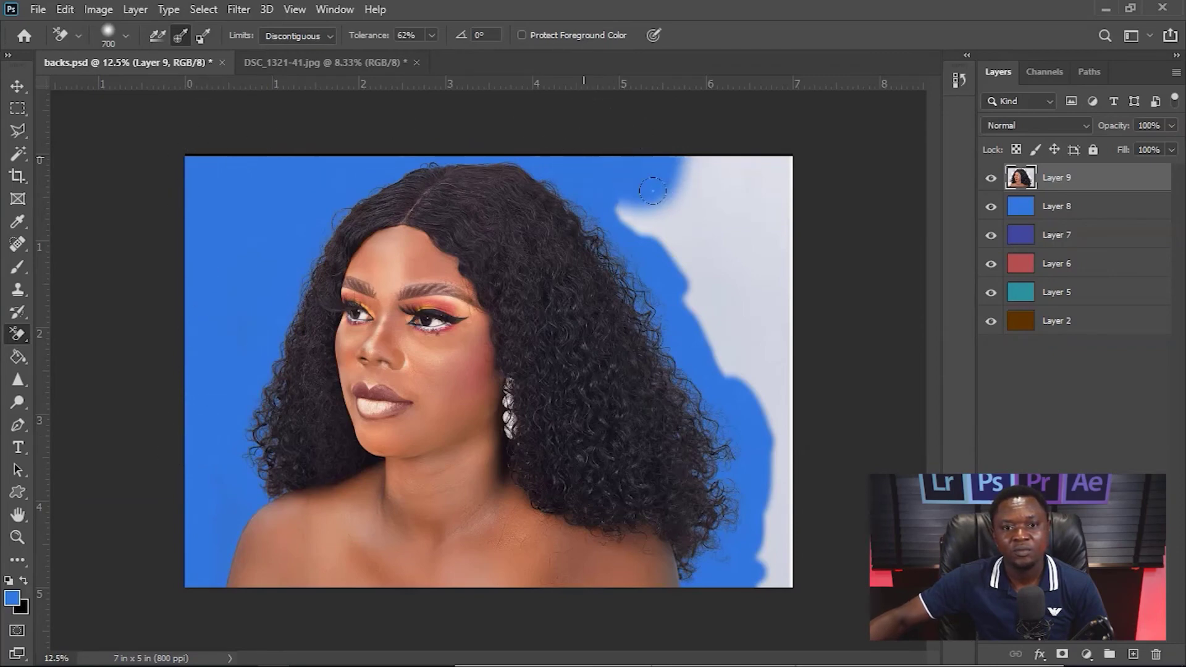
mouse_move(653, 191)
mouse_down()
mouse_move(657, 239)
mouse_move(611, 183)
mouse_move(654, 240)
mouse_move(673, 144)
mouse_move(703, 155)
mouse_move(732, 204)
mouse_move(624, 147)
mouse_move(793, 157)
mouse_move(769, 140)
mouse_move(759, 149)
mouse_move(759, 301)
mouse_move(758, 140)
mouse_move(771, 330)
mouse_move(745, 340)
mouse_move(713, 267)
mouse_move(720, 296)
mouse_move(702, 345)
mouse_move(701, 230)
mouse_up()
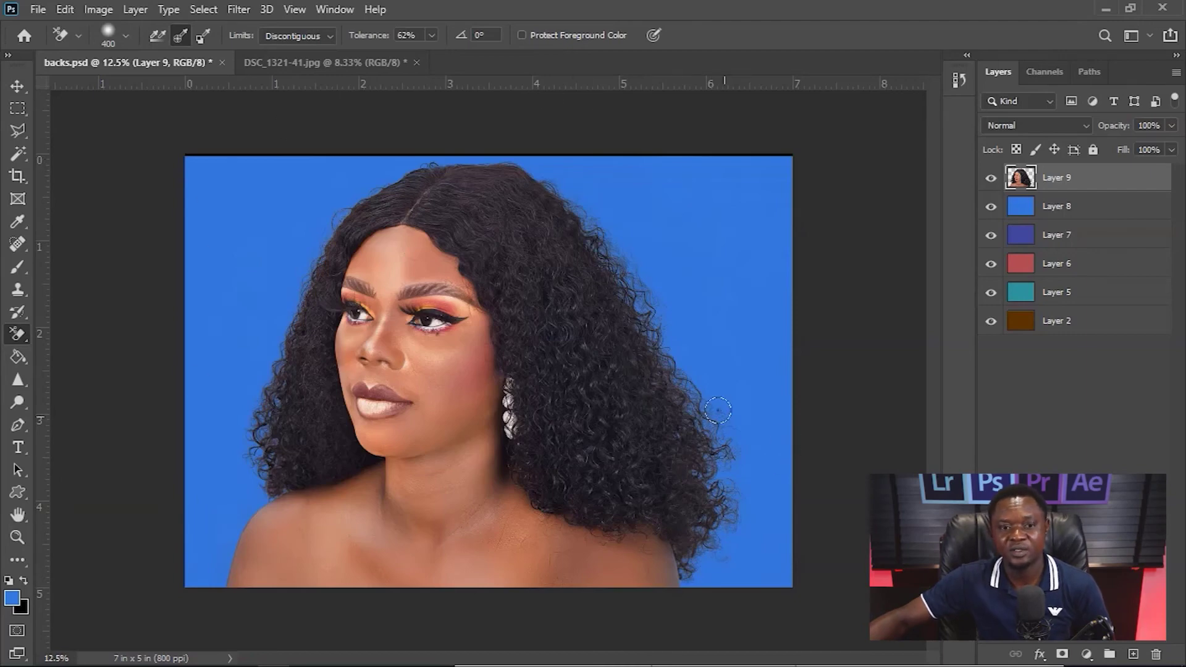
key(ctrl+minus)
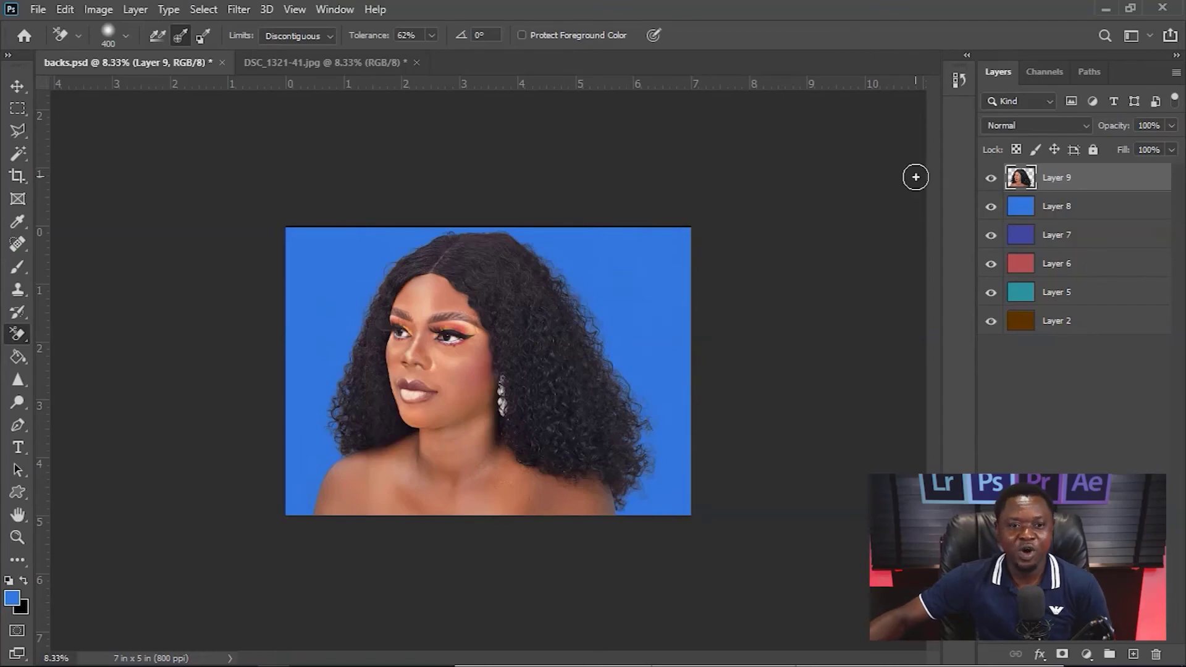
key(ctrl+plus)
key(ctrl+plus)
key(ctrl+plus)
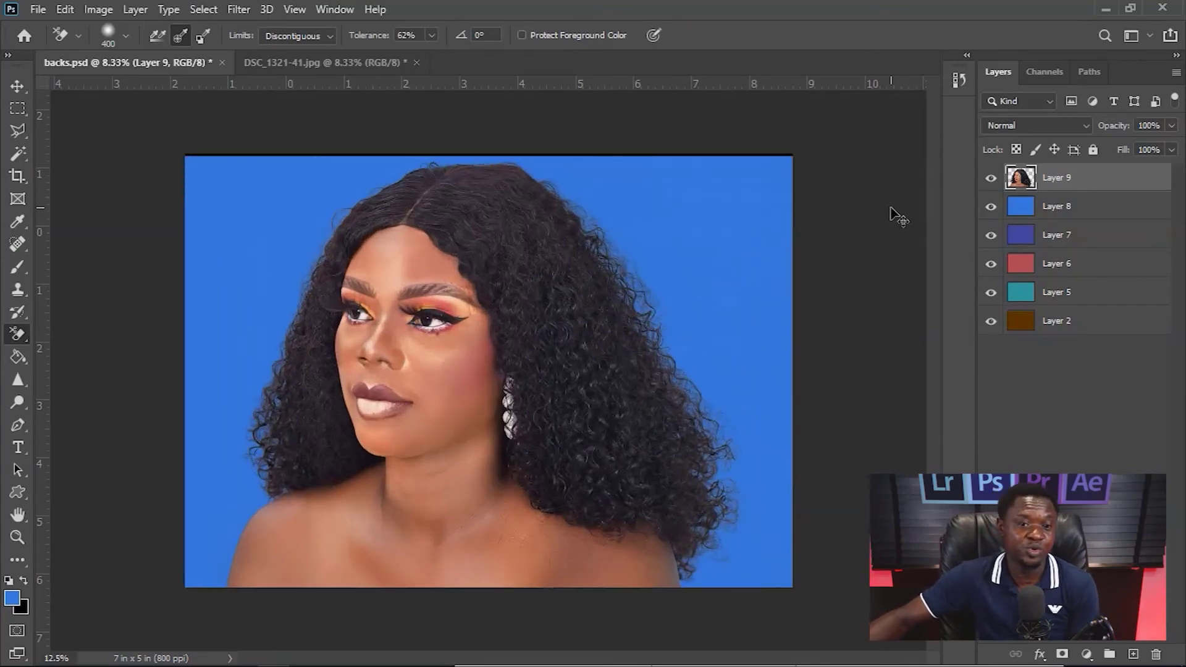
key(ctrl+plus)
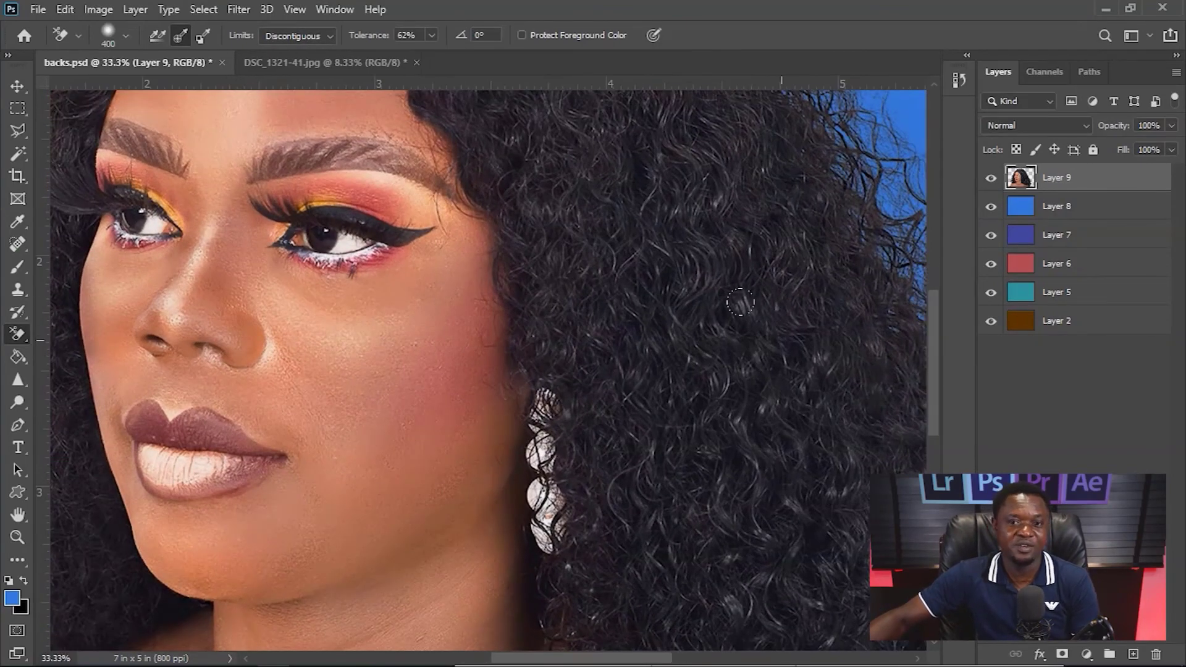
drag(677, 409, 548, 454)
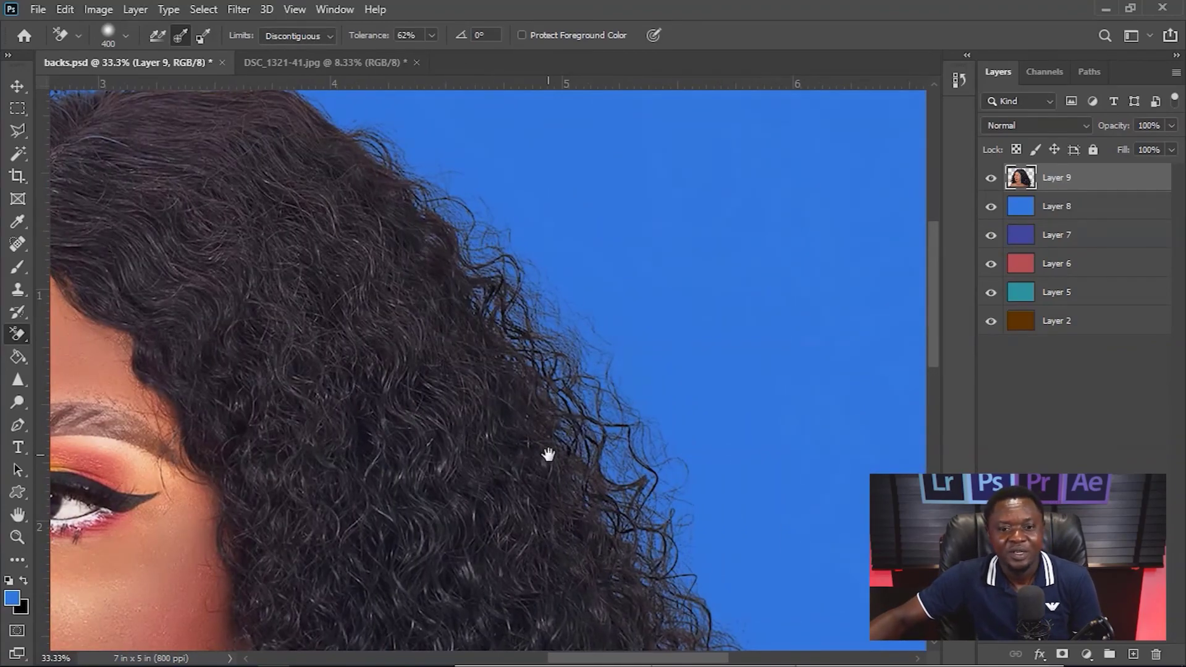
key(ctrl+plus)
key(ctrl+plus)
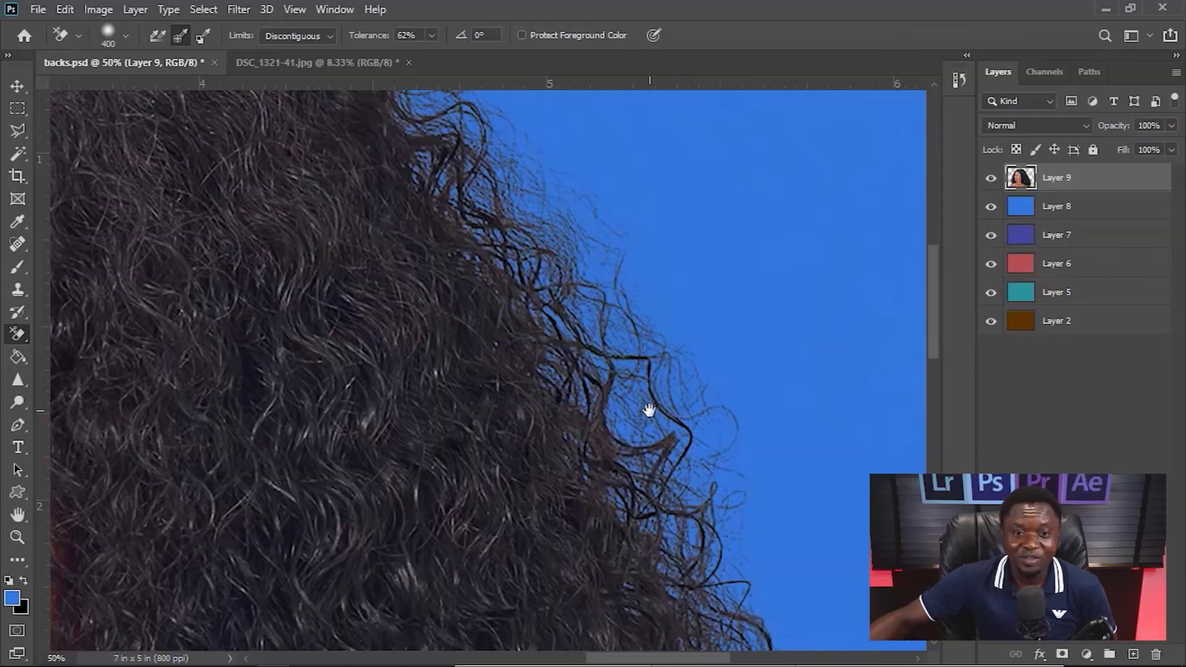
drag(648, 410, 473, 375)
key(ctrl+minus)
key(ctrl+minus)
key(ctrl+minus)
key(ctrl+minus)
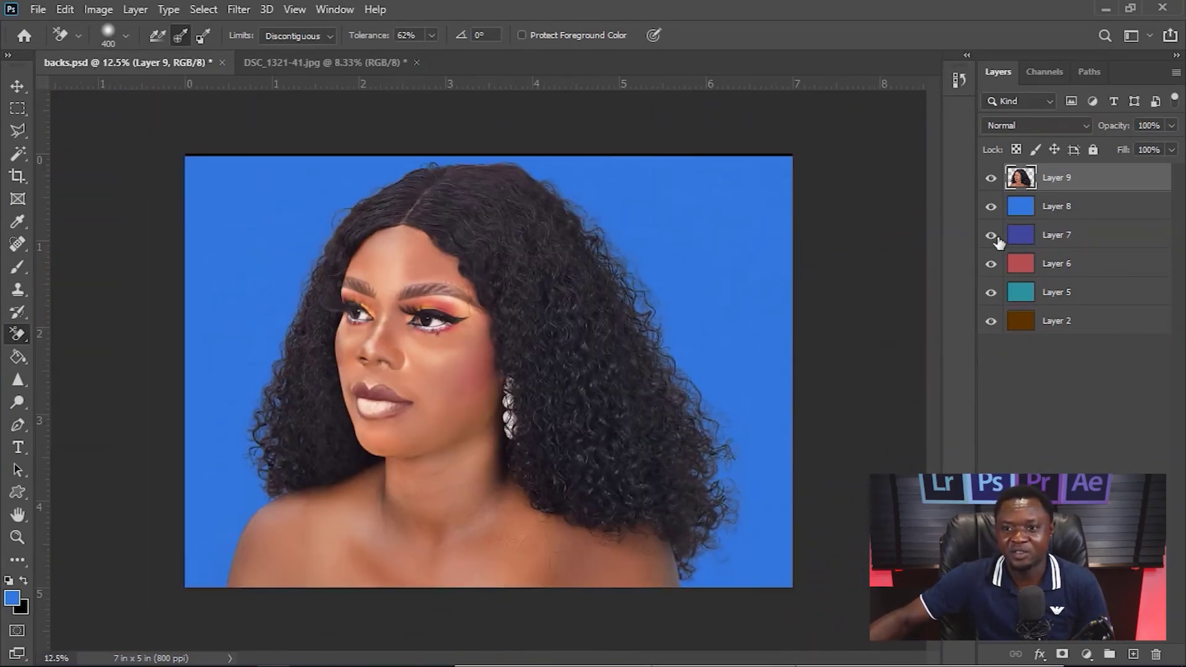
Step: Hide Layer 8 to check the purple-blue background, then hide Layer 7 for red
click(991, 208)
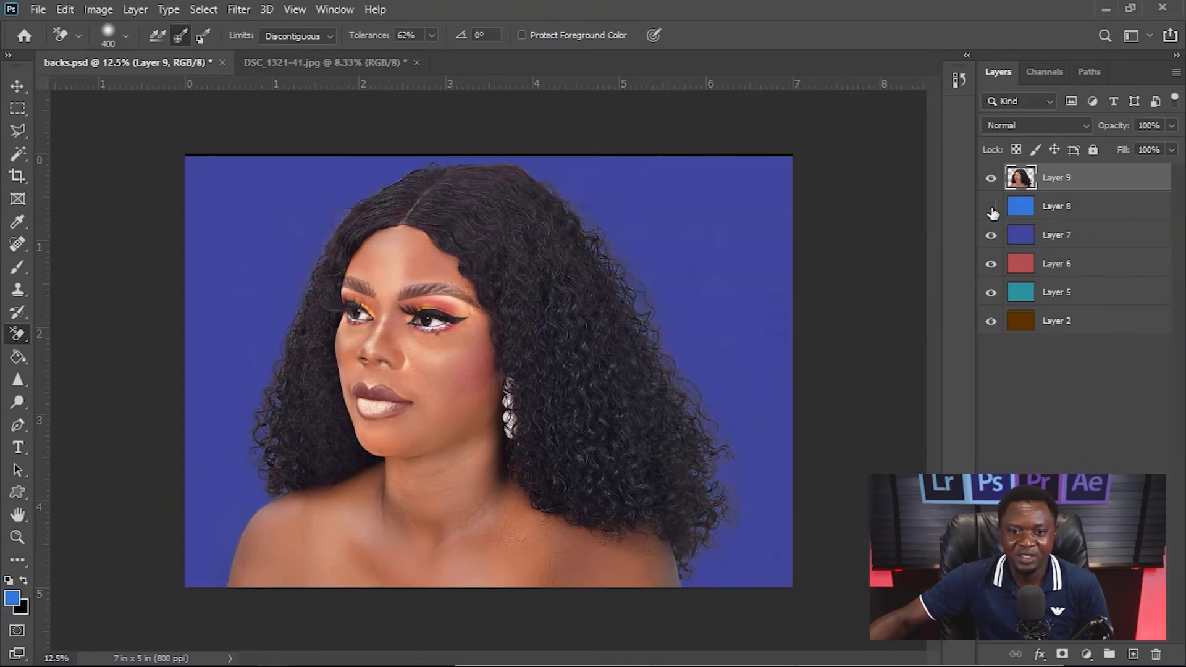
key(ctrl+plus)
key(ctrl+plus)
key(ctrl+plus)
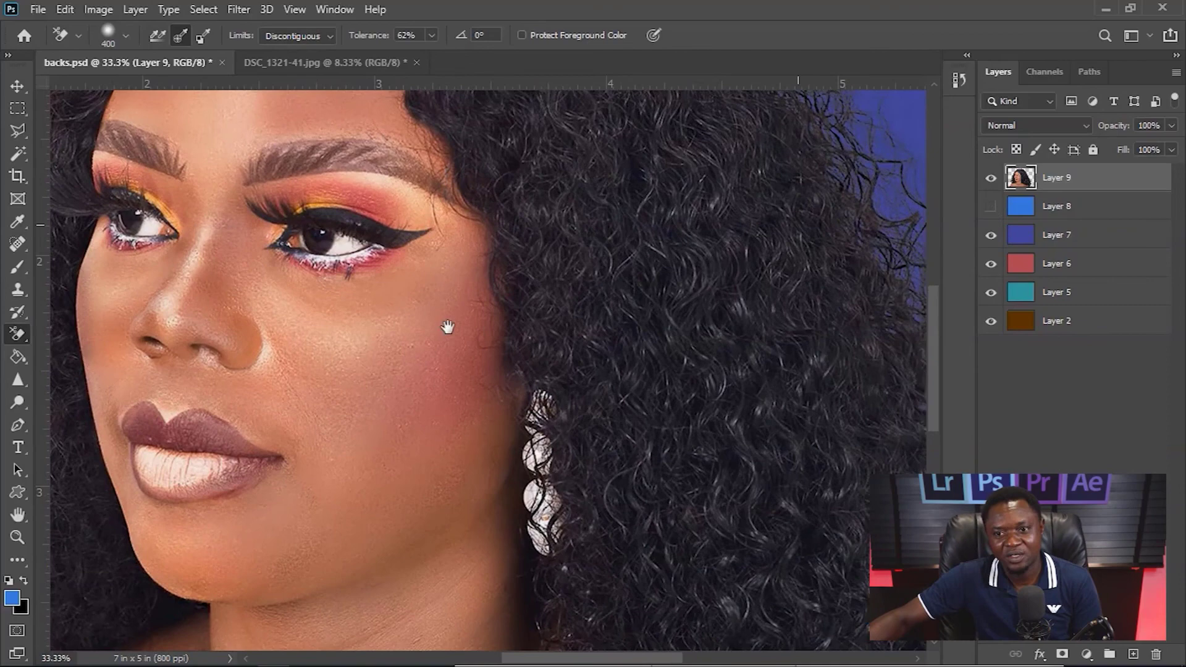
drag(448, 327, 446, 336)
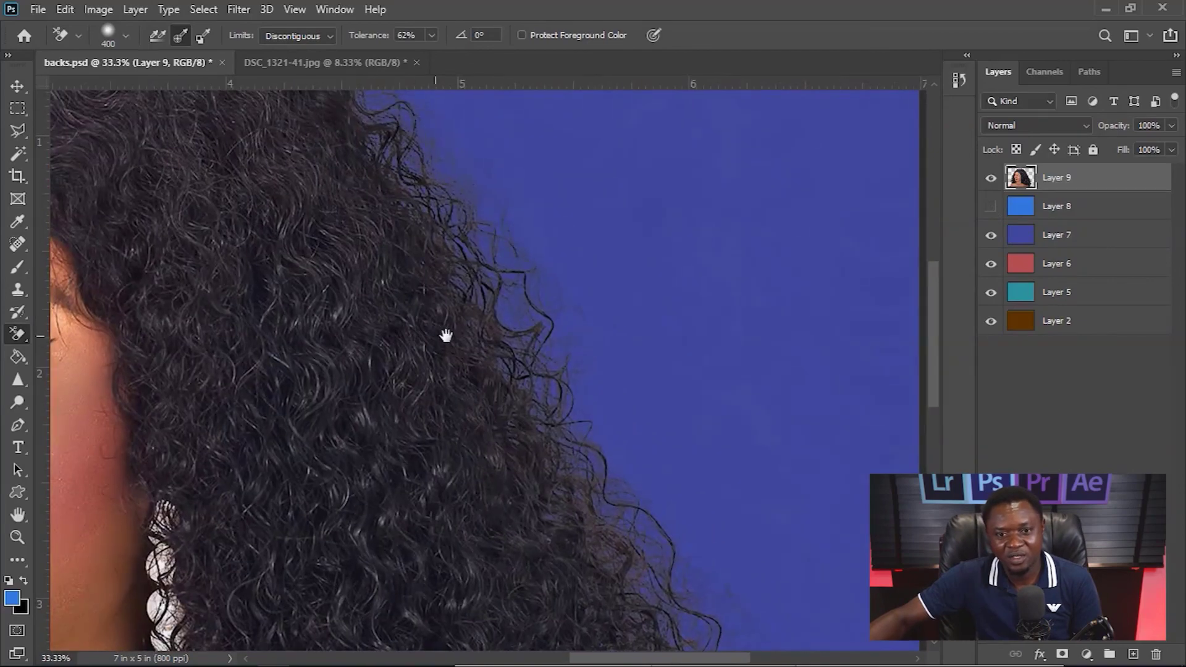
click(991, 236)
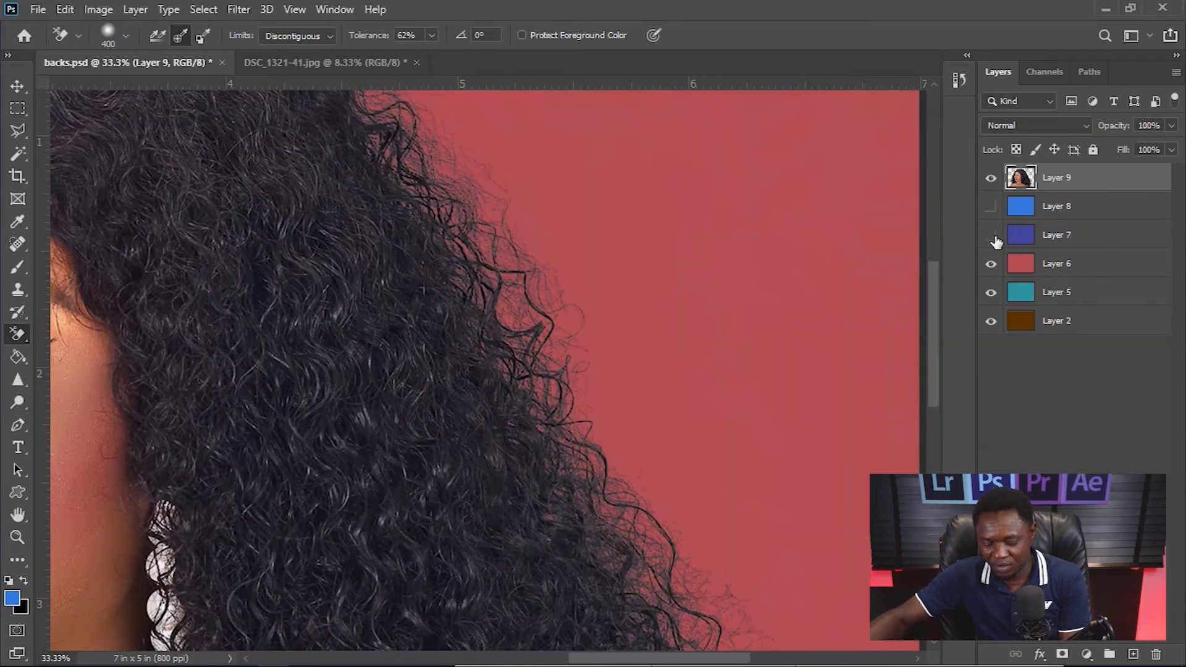
key(ctrl+minus)
key(ctrl+minus)
key(ctrl+minus)
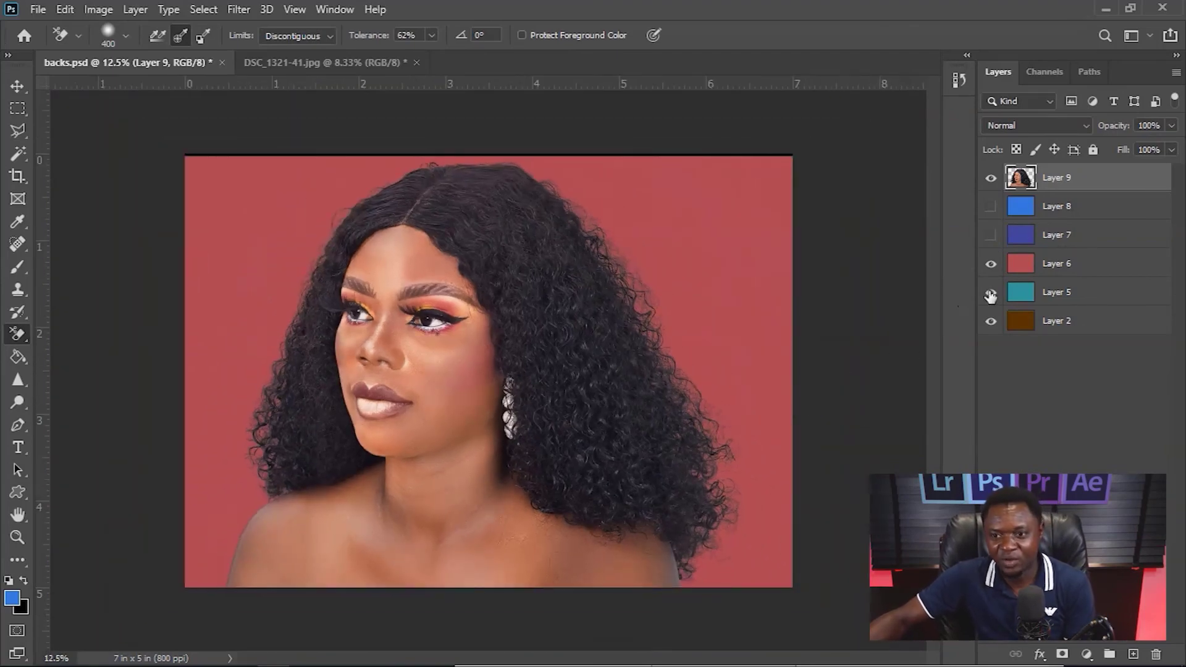
Step: Hide Layer 6 and inspect the face, neck and hair edges against teal
click(992, 265)
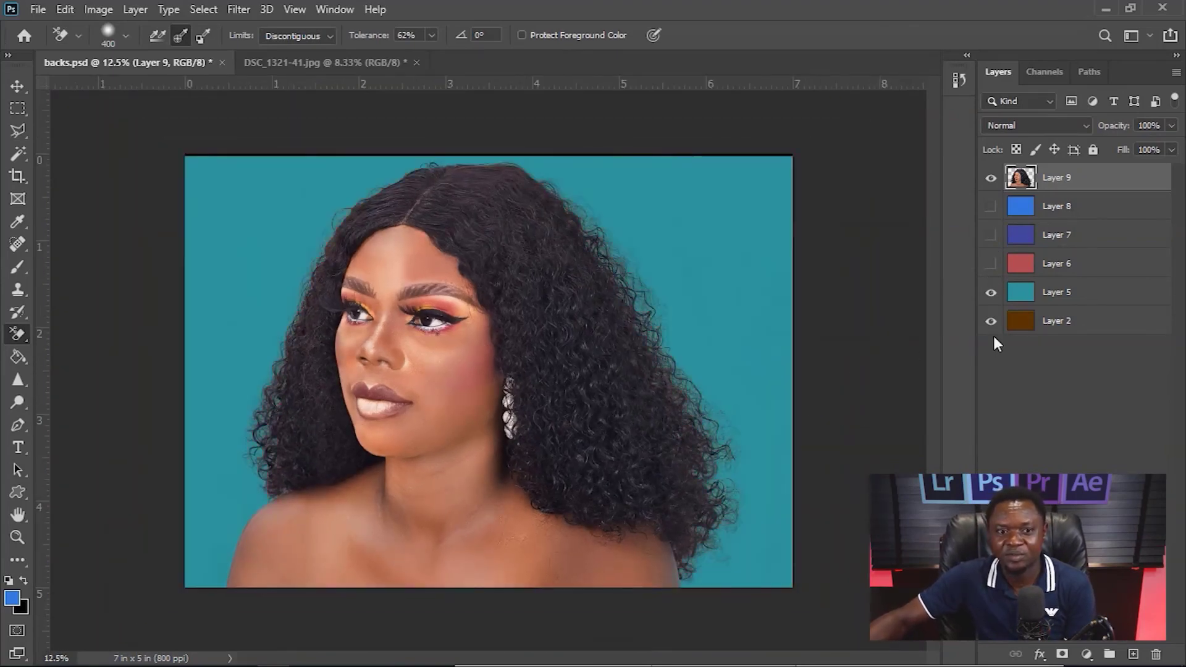
key(ctrl+plus)
scroll(671, 336, up, 3)
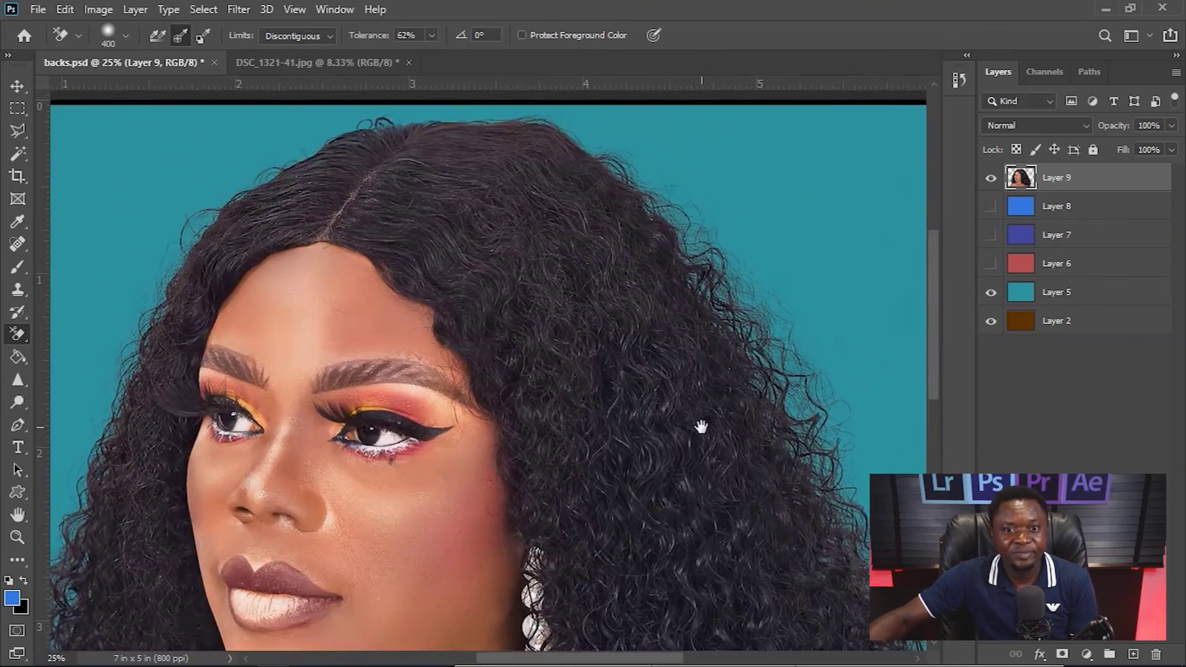
drag(698, 424, 738, 307)
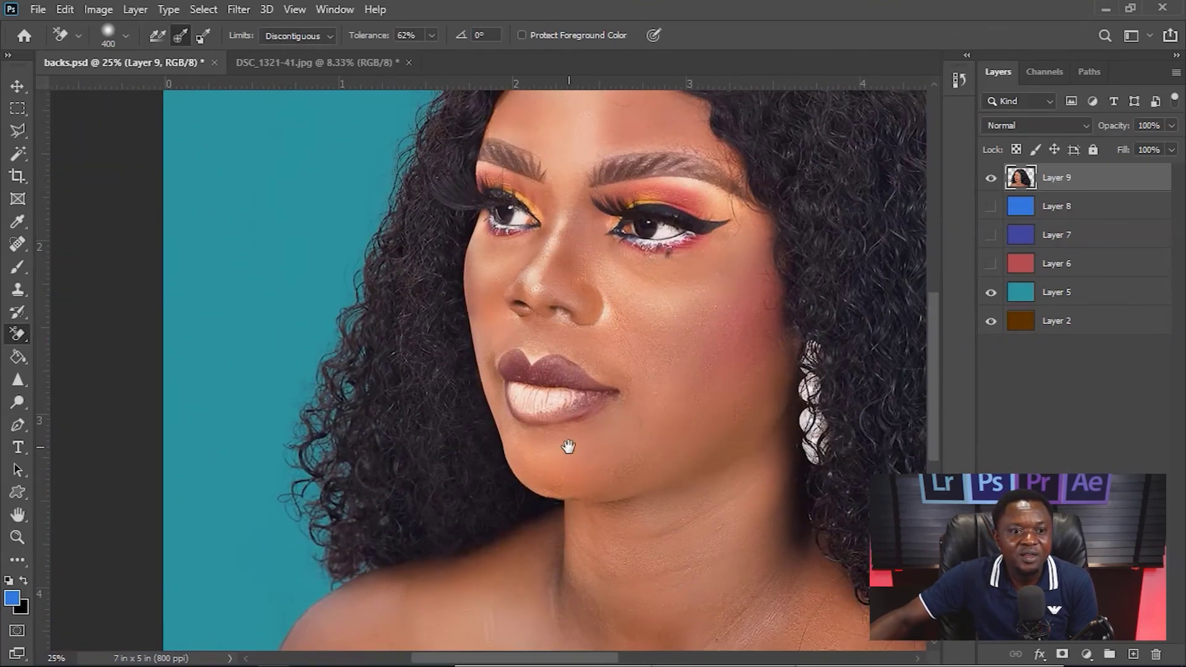
drag(563, 445, 494, 325)
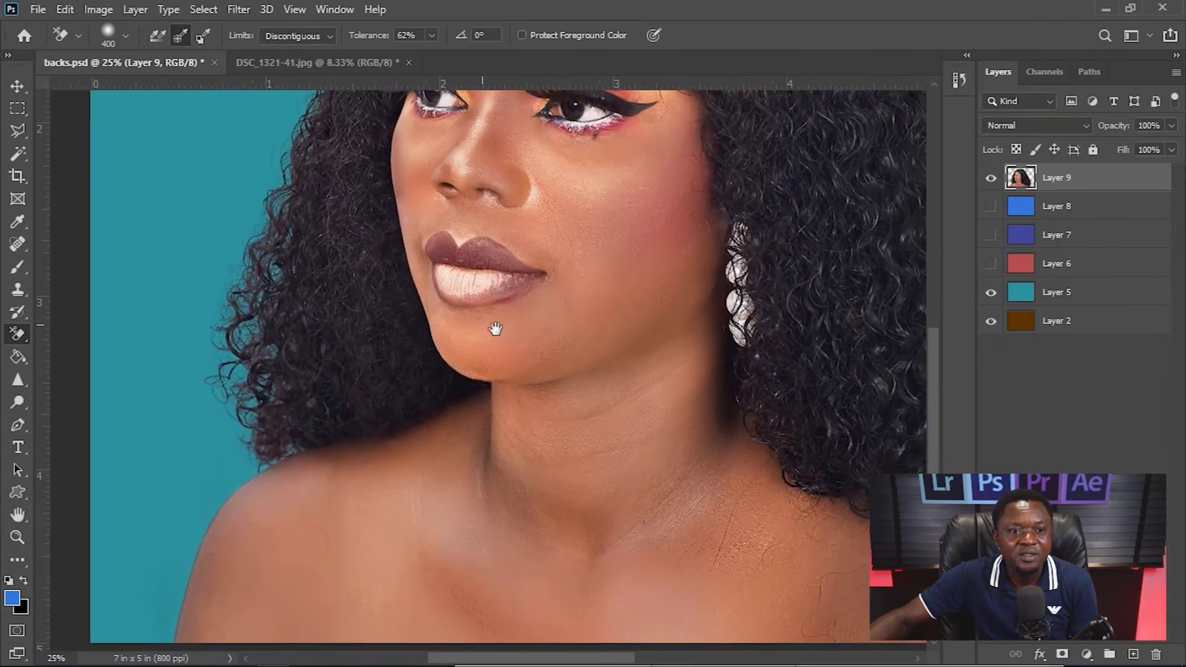
drag(716, 160, 581, 447)
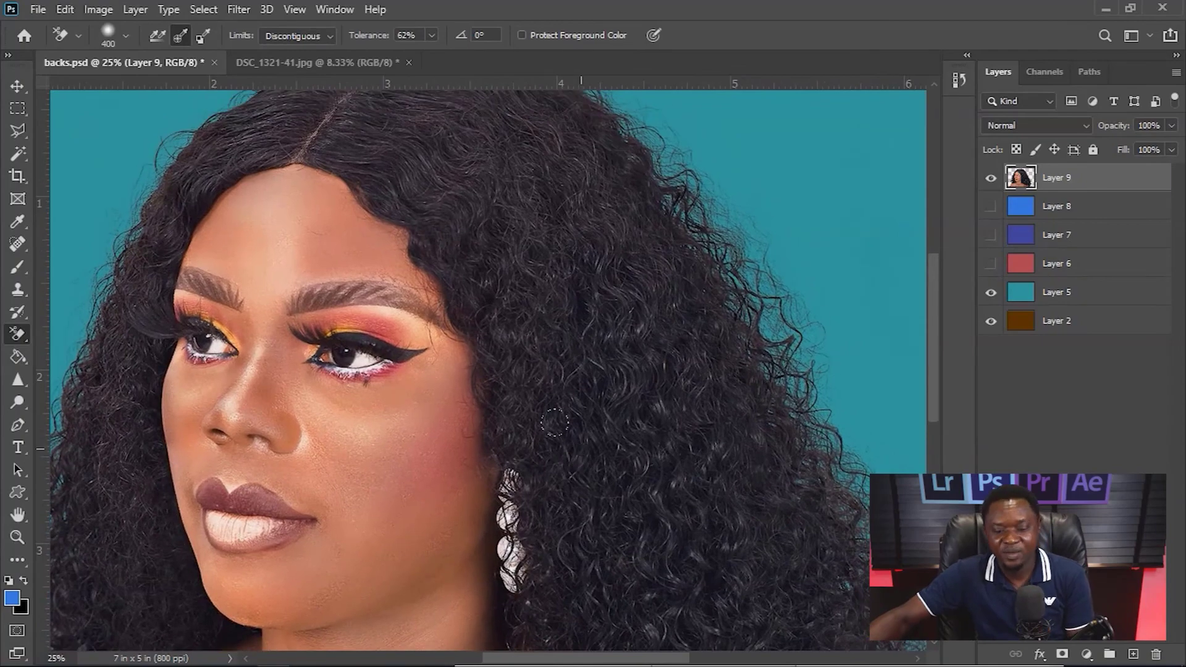
key(ctrl+minus)
key(ctrl+minus)
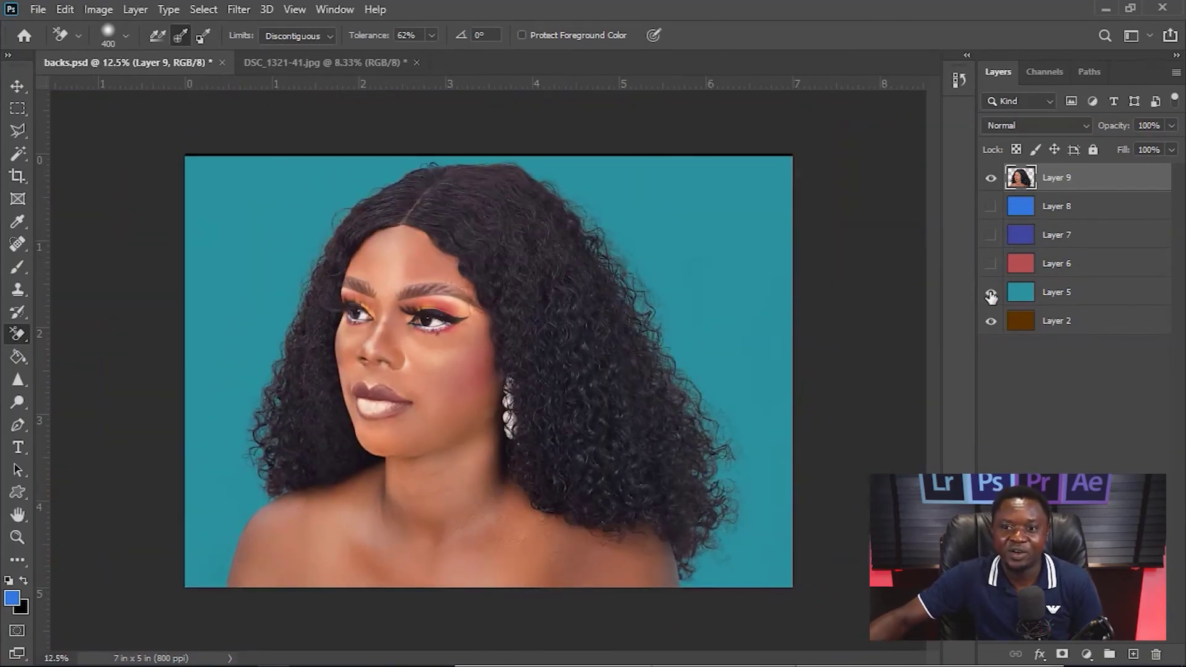
Step: Hide Layer 5 to check hair edges on brown, ending with Layer 8 hidden over purple
click(990, 293)
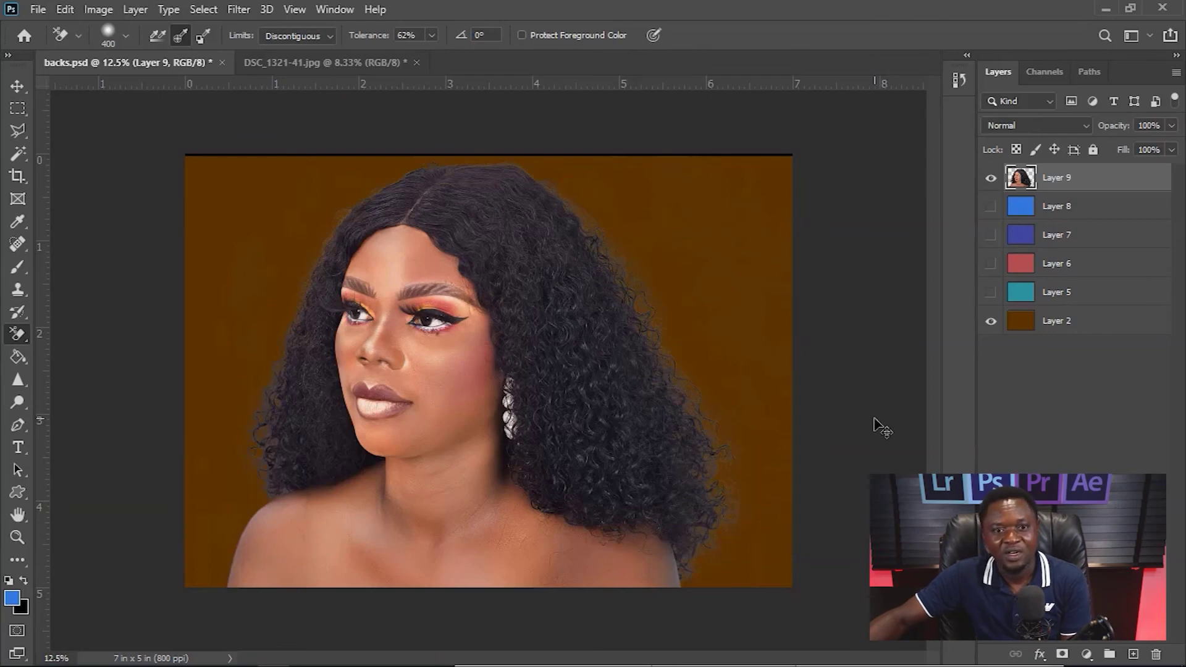
key(ctrl+minus)
key(ctrl+plus)
key(ctrl+plus)
key(ctrl+plus)
key(ctrl+plus)
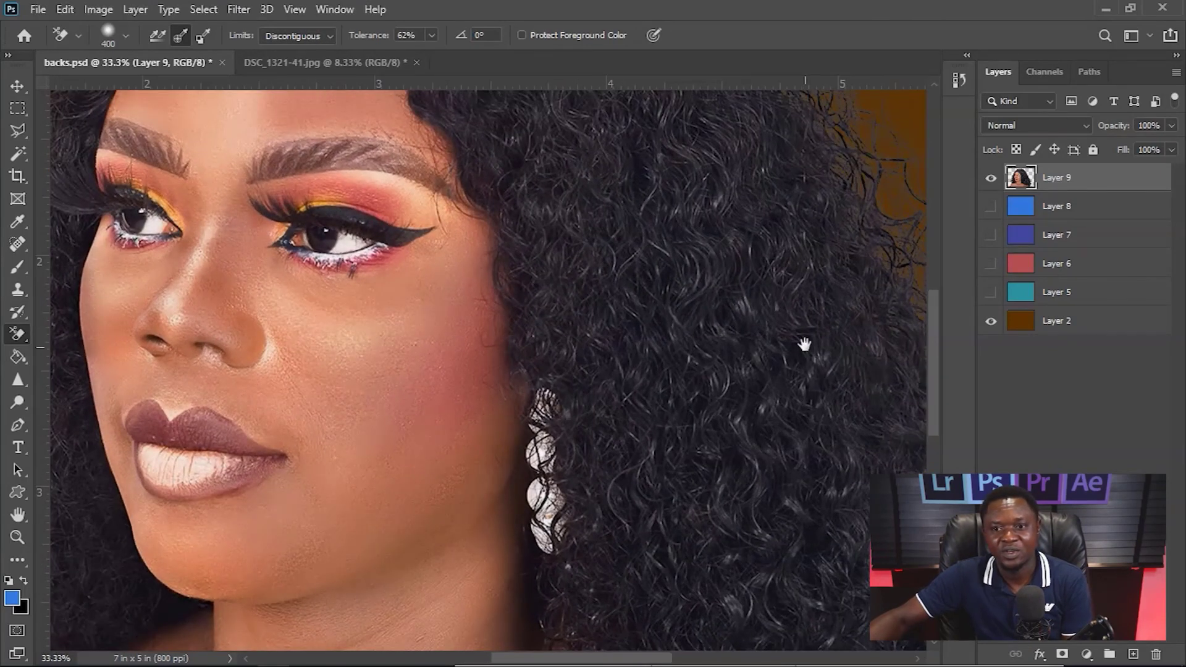
drag(804, 344, 503, 538)
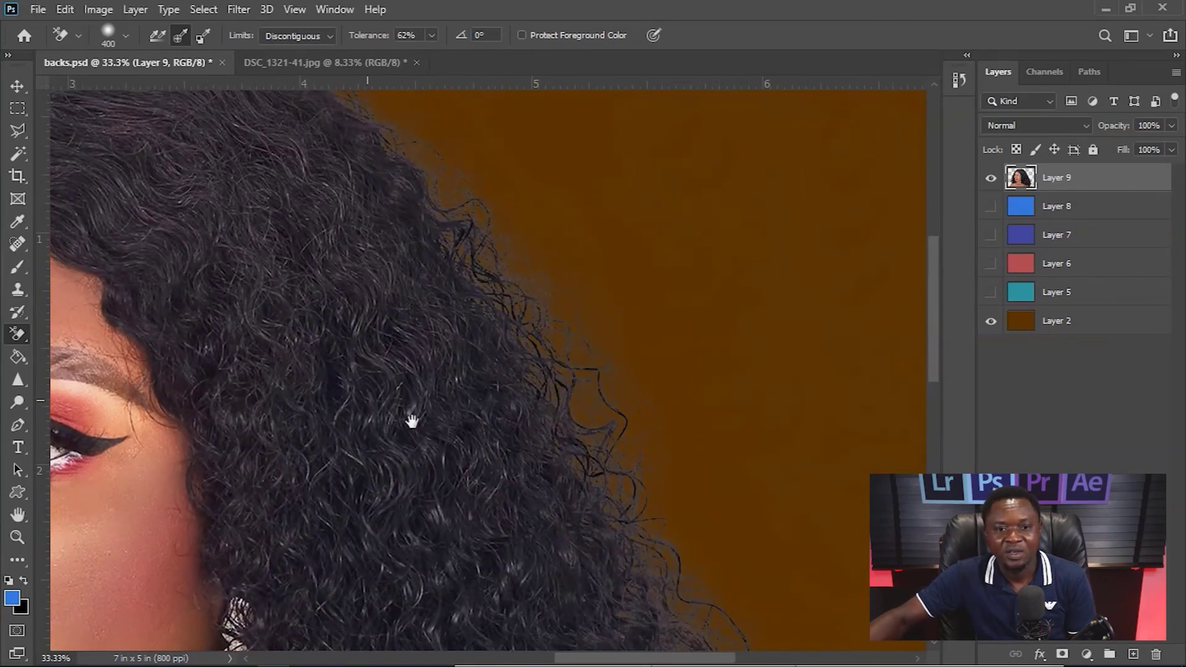
drag(410, 418, 505, 342)
key(ctrl+minus)
key(ctrl+minus)
key(ctrl+minus)
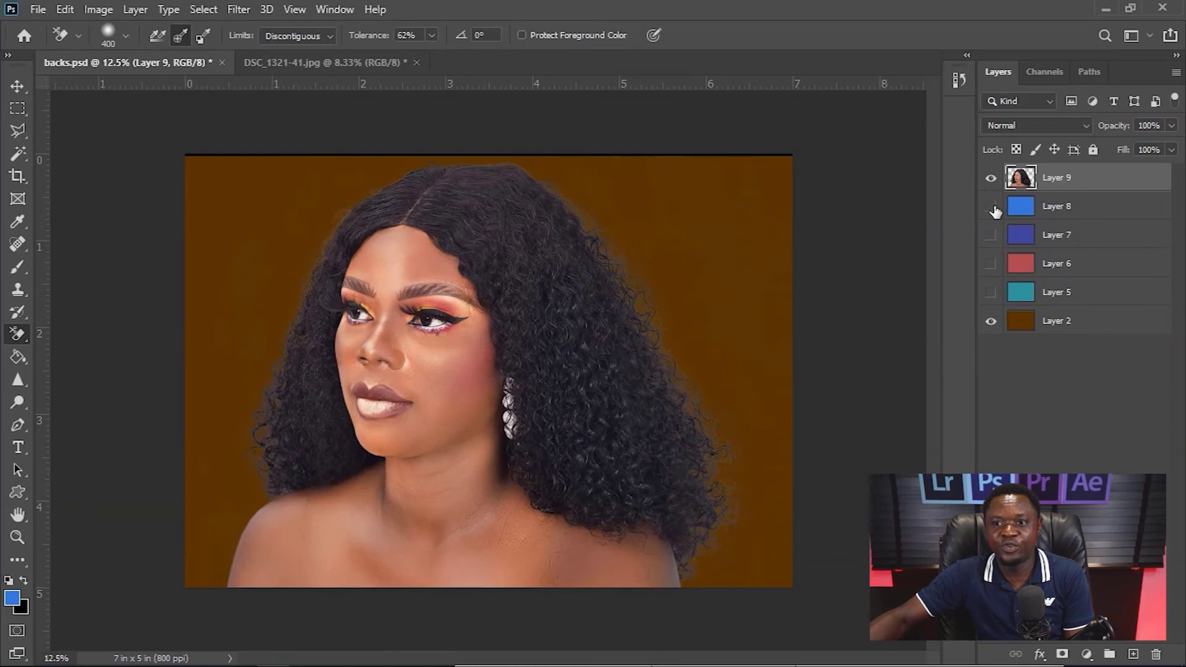
click(991, 207)
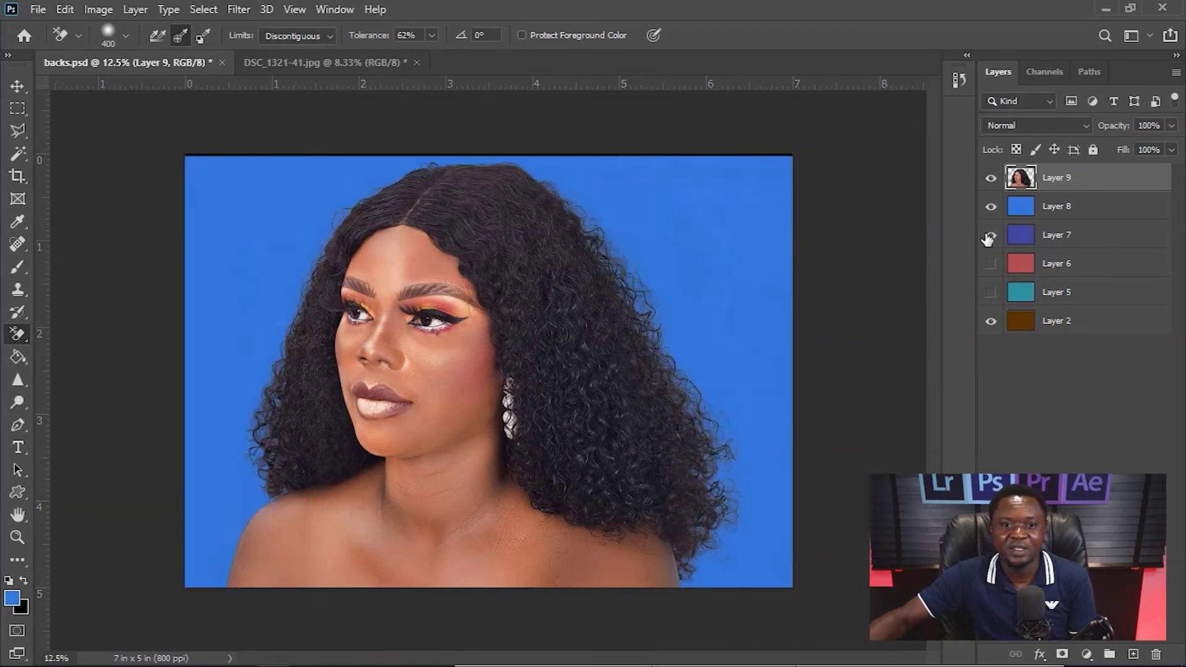
click(990, 207)
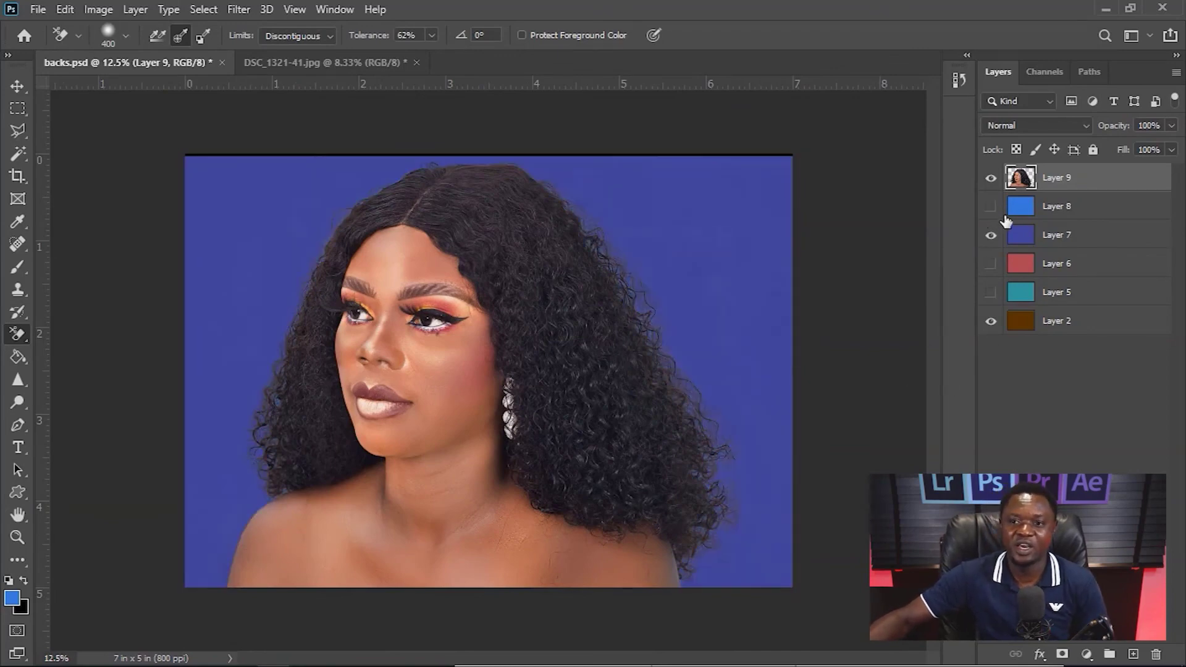